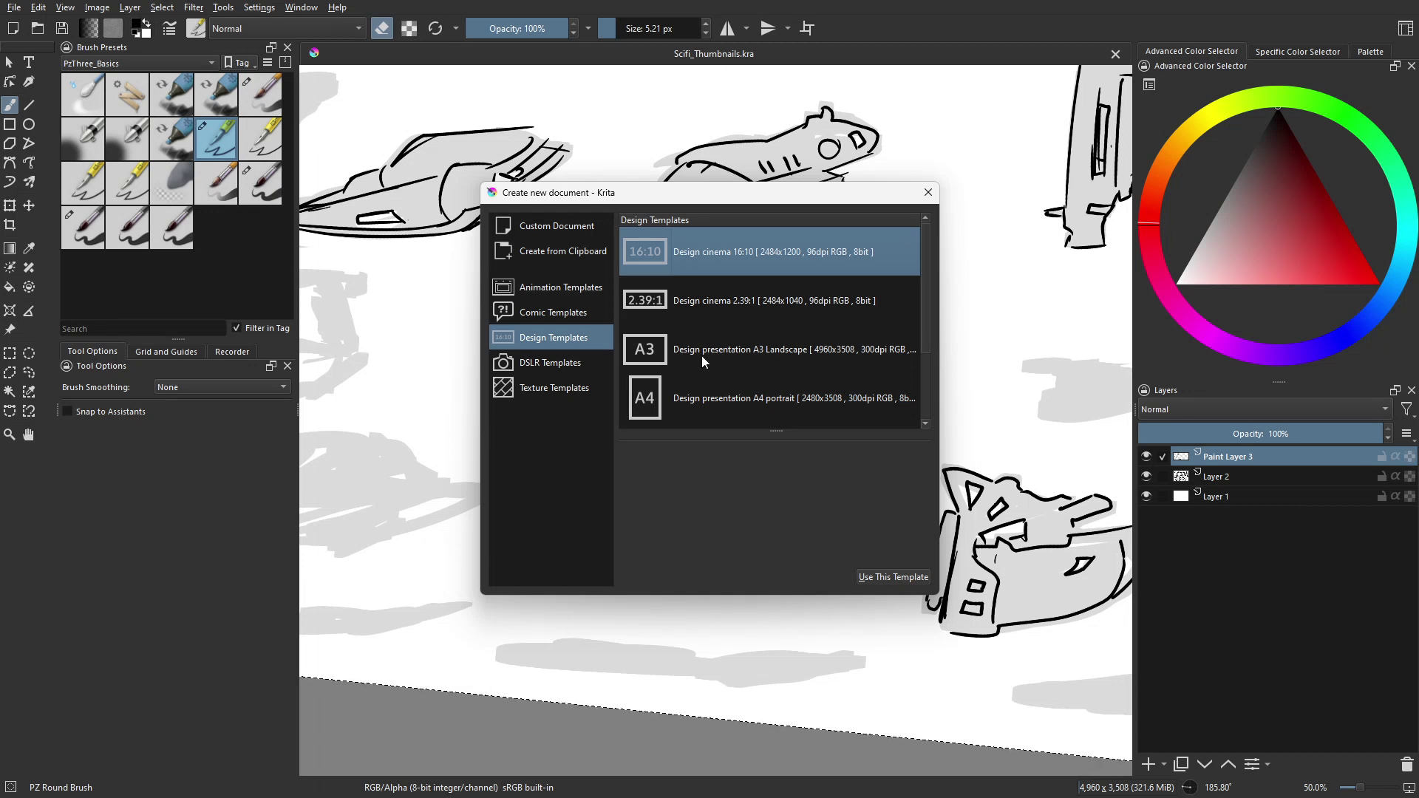
Create a new document from the Design presentation A3 Landscape template and choose the PZ Square Brush preset
click(702, 356)
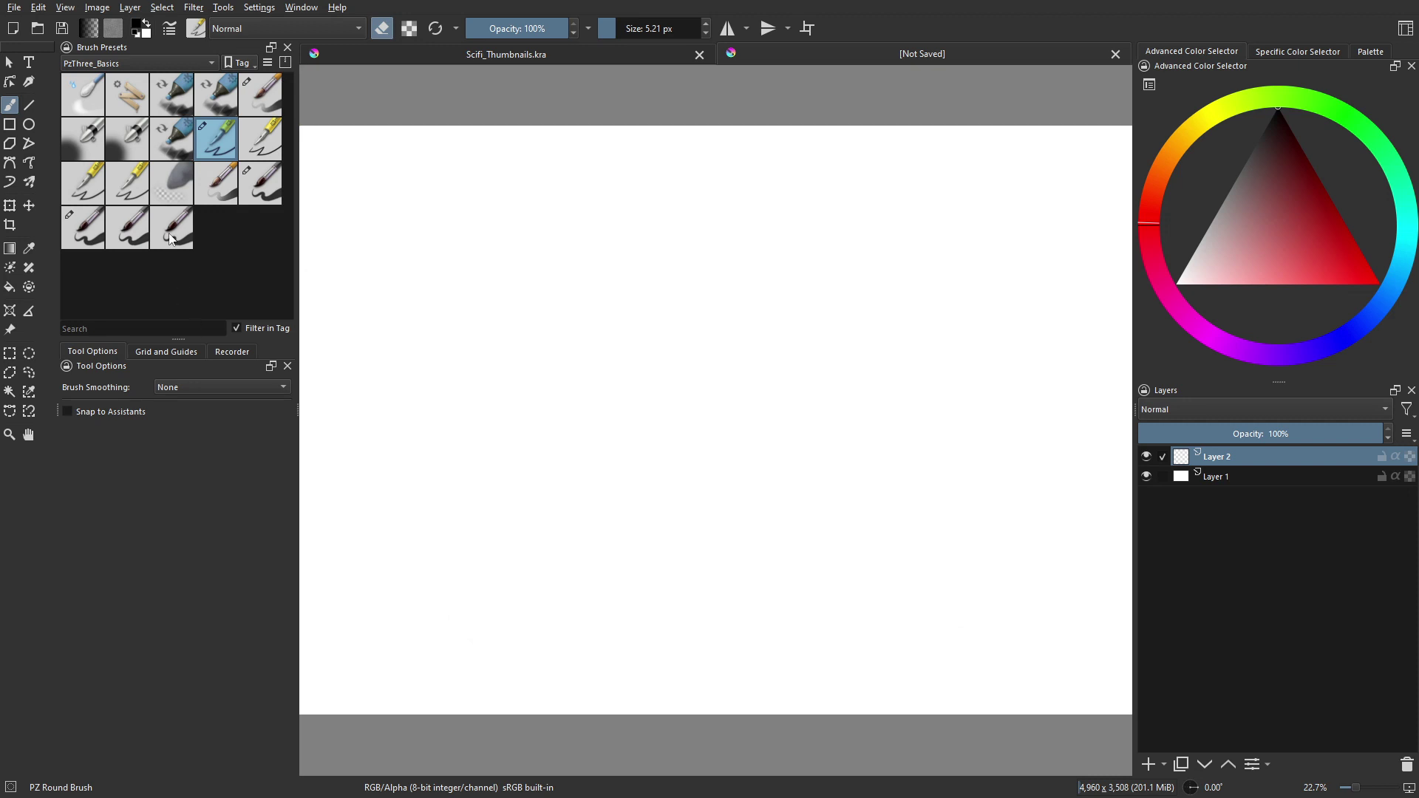
click(138, 192)
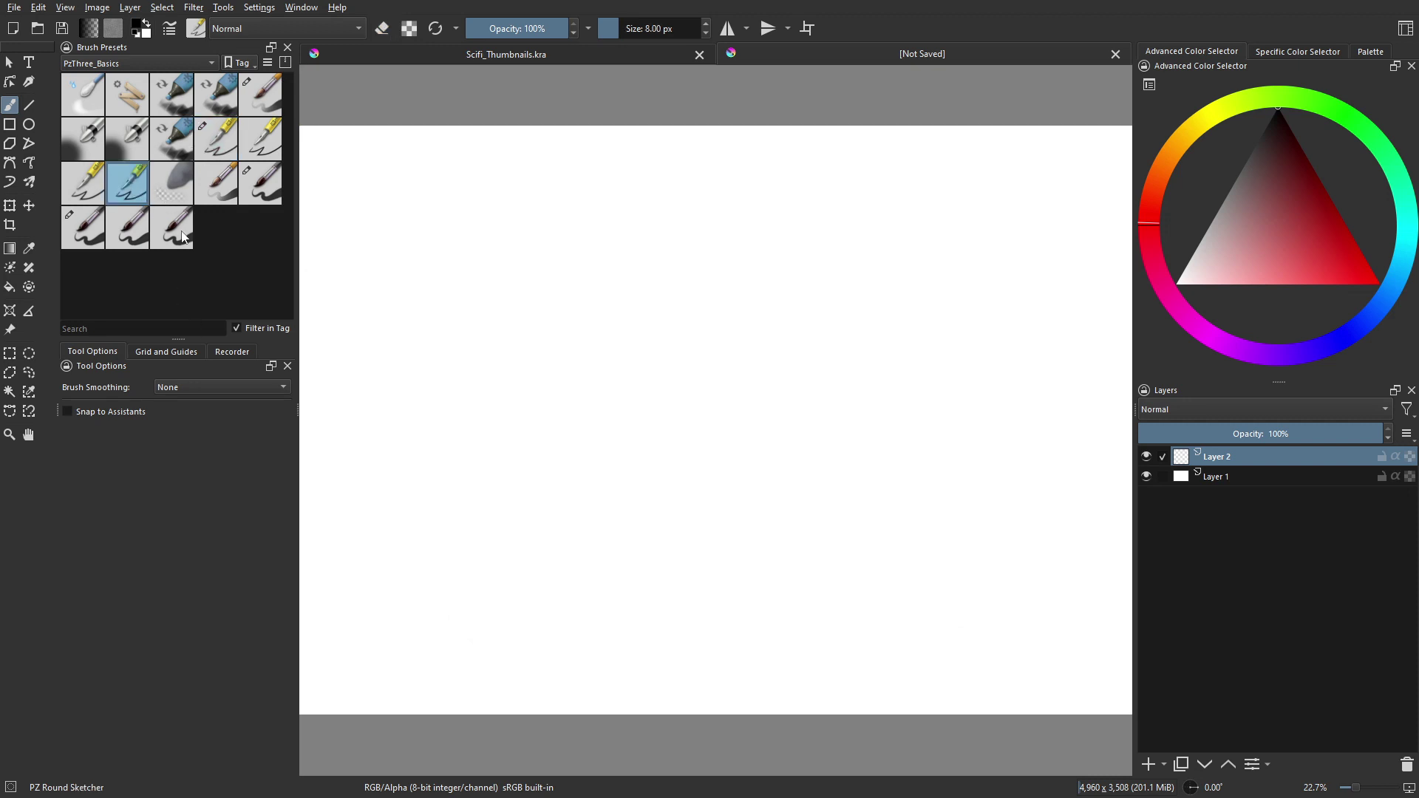
click(220, 194)
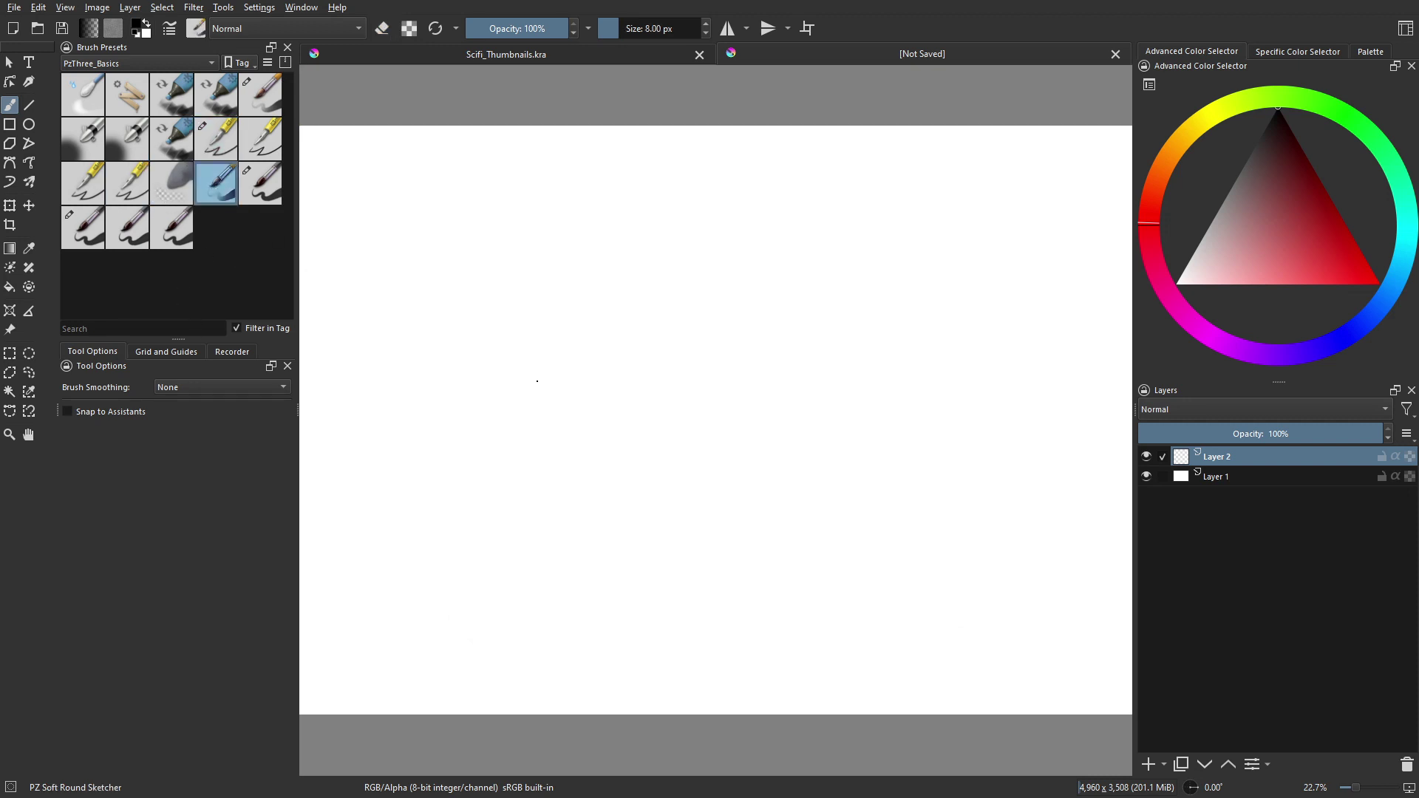
click(260, 186)
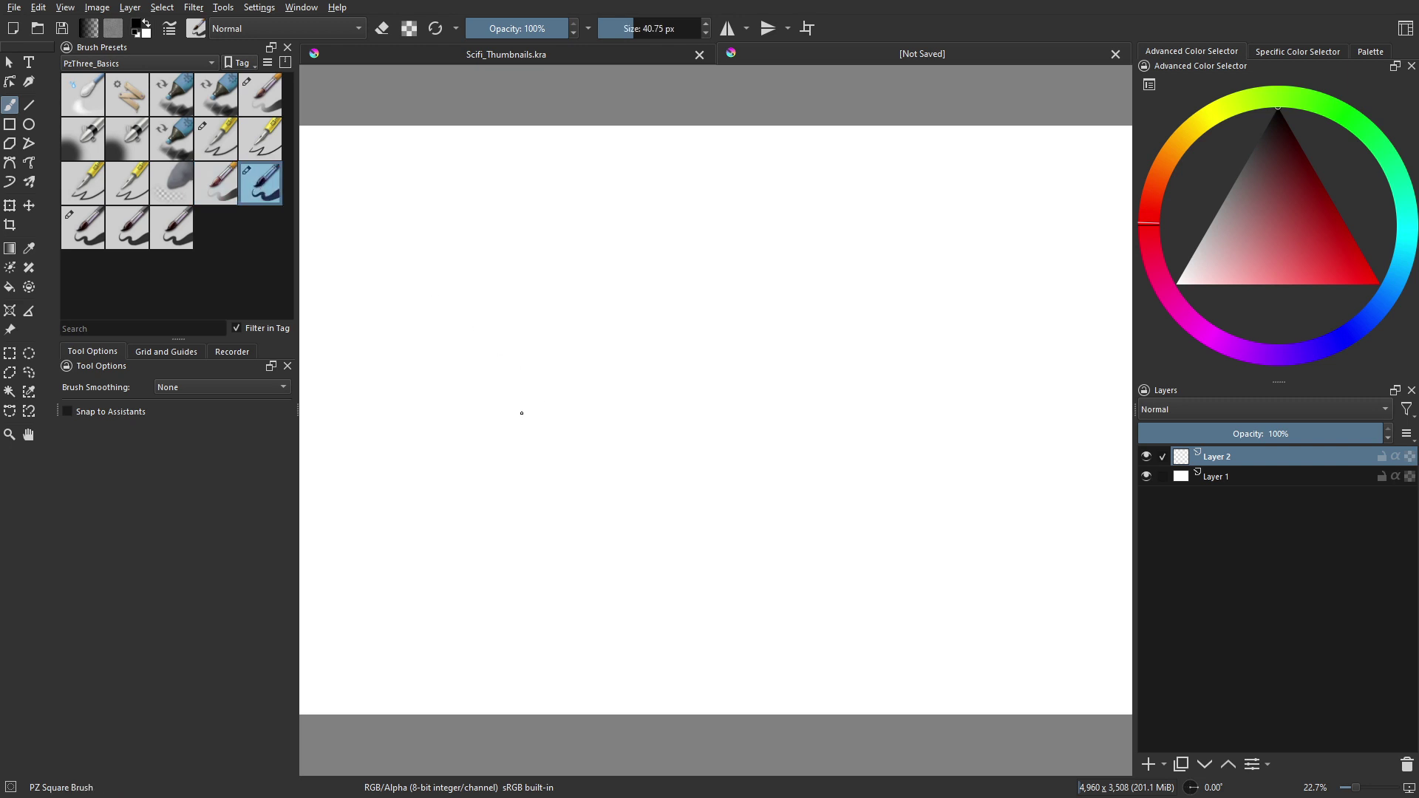
Test the square brush with some thick black scribbles on the blank canvas and undo them
mouse_move(523, 412)
mouse_down()
mouse_move(537, 455)
mouse_move(532, 425)
mouse_move(600, 354)
mouse_move(591, 415)
mouse_move(597, 352)
mouse_move(586, 412)
mouse_move(567, 421)
mouse_move(530, 398)
mouse_up()
key(ctrl+z)
key(F1)
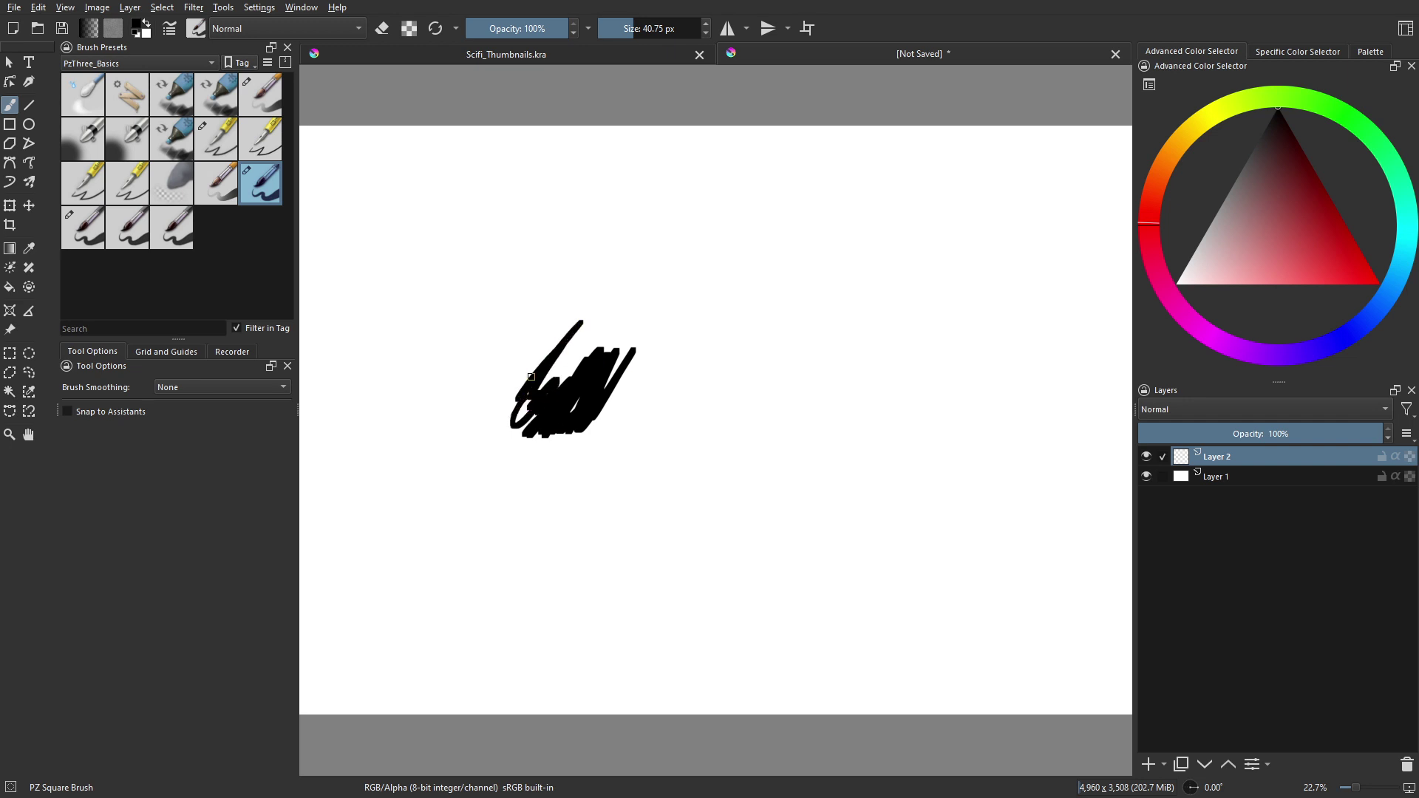
scroll(531, 376, up, 1)
mouse_move(614, 421)
mouse_down()
mouse_move(681, 359)
mouse_move(655, 449)
mouse_up()
key(ctrl+z)
key(ctrl+z)
key(ctrl+z)
key(ctrl+z)
key(ctrl+z)
key(ctrl+z)
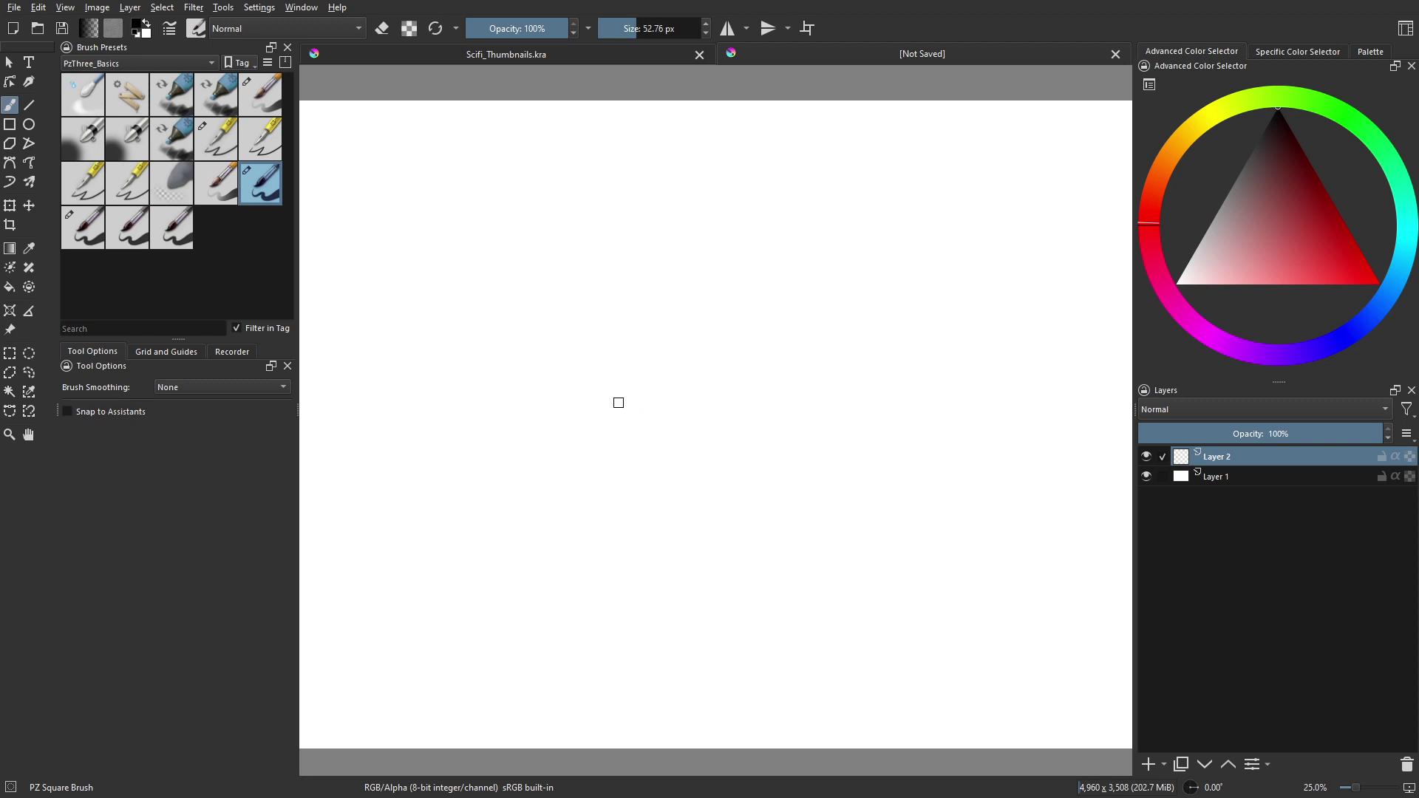
Adjust the square brush to about 27 px and block in the first elongated black weapon silhouettes
scroll(619, 403, up, 4)
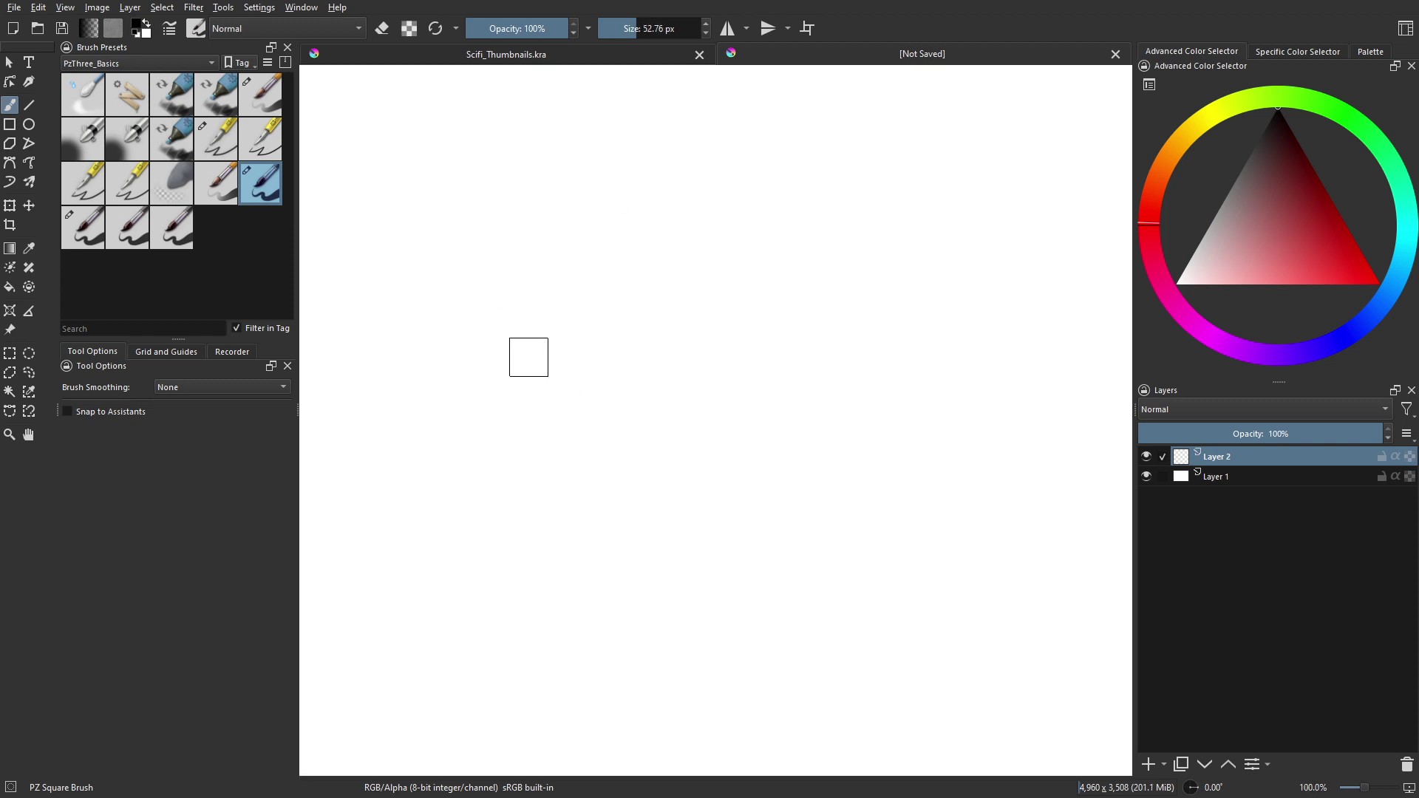
mouse_move(560, 366)
shift+mouse_down()
mouse_move(510, 357)
mouse_move(702, 342)
shift+mouse_up()
key(ctrl+z)
mouse_move(510, 340)
mouse_down()
mouse_move(534, 310)
mouse_move(592, 303)
mouse_move(494, 362)
mouse_up()
key(ctrl+z)
mouse_move(580, 276)
mouse_down()
mouse_move(664, 264)
mouse_move(511, 337)
mouse_move(645, 268)
mouse_move(543, 336)
mouse_move(534, 361)
mouse_move(575, 355)
mouse_move(538, 358)
mouse_up()
mouse_move(813, 258)
mouse_down()
mouse_move(780, 271)
mouse_move(795, 269)
mouse_move(738, 348)
mouse_move(797, 285)
mouse_move(803, 307)
mouse_move(777, 291)
mouse_move(744, 303)
mouse_move(768, 279)
mouse_move(774, 290)
mouse_move(735, 358)
mouse_up()
drag(769, 258, 650, 308)
mouse_move(859, 269)
mouse_down()
mouse_move(816, 288)
mouse_move(813, 325)
mouse_move(824, 292)
mouse_move(843, 296)
mouse_move(795, 344)
mouse_move(883, 357)
mouse_up()
mouse_move(726, 253)
mouse_down()
mouse_move(780, 236)
mouse_move(731, 250)
mouse_move(696, 305)
mouse_move(789, 246)
mouse_up()
Block in more slanted weapon silhouettes, five in total, trimming their shapes with the eraser
mouse_move(576, 274)
mouse_down()
mouse_move(587, 312)
mouse_move(636, 255)
mouse_move(533, 307)
mouse_move(621, 276)
mouse_move(612, 301)
mouse_move(501, 355)
mouse_move(549, 316)
mouse_up()
drag(648, 259, 570, 330)
mouse_move(510, 333)
mouse_down()
mouse_move(550, 322)
mouse_move(563, 338)
mouse_move(482, 387)
mouse_move(604, 353)
mouse_move(564, 347)
mouse_move(580, 355)
mouse_up()
drag(553, 376, 550, 373)
key(e)
mouse_move(580, 349)
mouse_down()
mouse_move(615, 317)
mouse_move(525, 392)
mouse_move(566, 333)
mouse_move(620, 330)
mouse_move(669, 300)
mouse_move(610, 353)
mouse_up()
key(e)
drag(697, 341, 487, 312)
drag(624, 355, 570, 284)
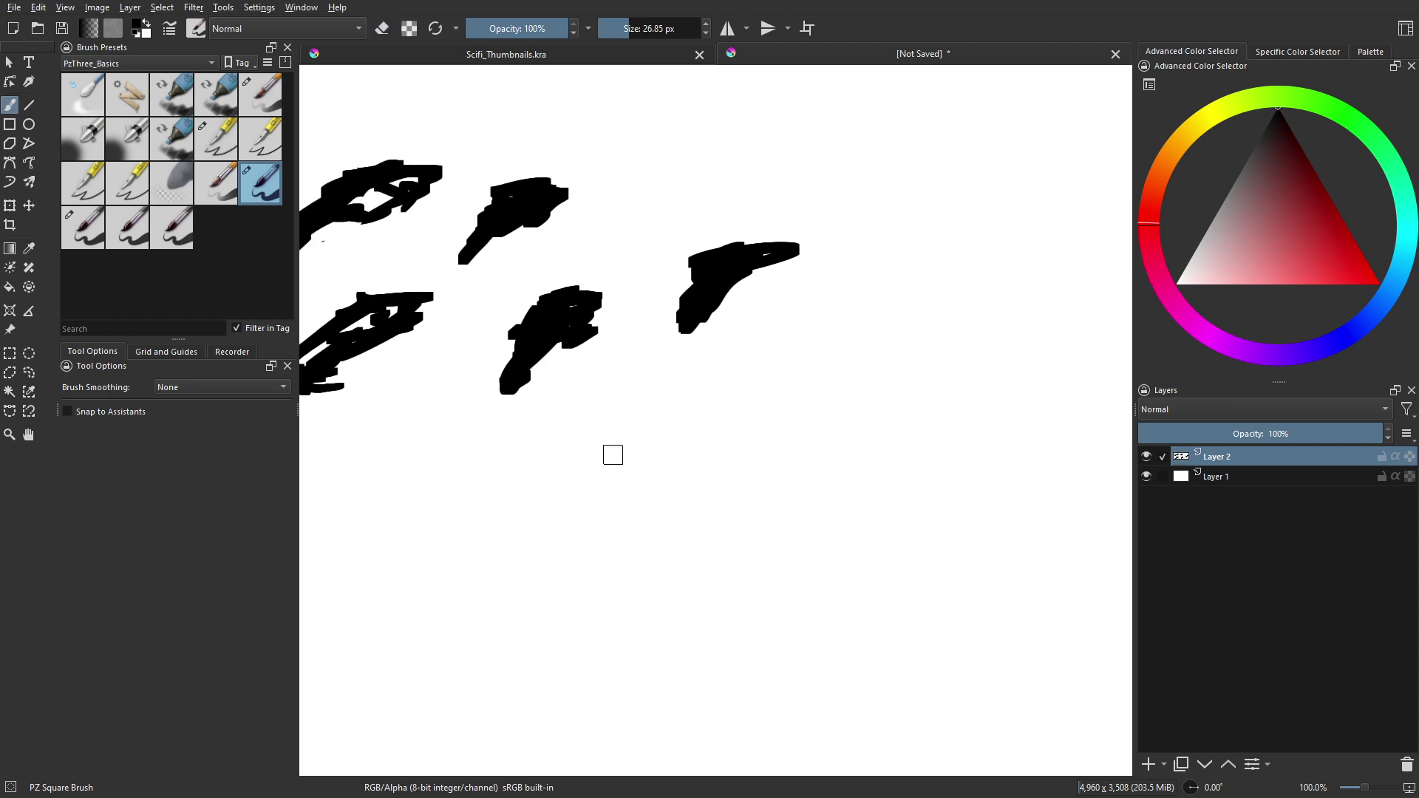
Block in a large slanted silhouette with an open loop at its front, below the right-hand shape
mouse_move(612, 455)
mouse_down()
mouse_move(659, 411)
mouse_move(683, 409)
mouse_up()
mouse_move(669, 424)
mouse_down()
mouse_move(742, 405)
mouse_move(758, 377)
mouse_move(610, 445)
mouse_move(710, 437)
mouse_move(646, 475)
mouse_move(681, 475)
mouse_up()
drag(774, 380, 681, 424)
mouse_move(581, 443)
mouse_down()
mouse_move(675, 418)
mouse_move(665, 448)
mouse_move(784, 449)
mouse_up()
drag(439, 465, 625, 472)
drag(711, 456, 702, 431)
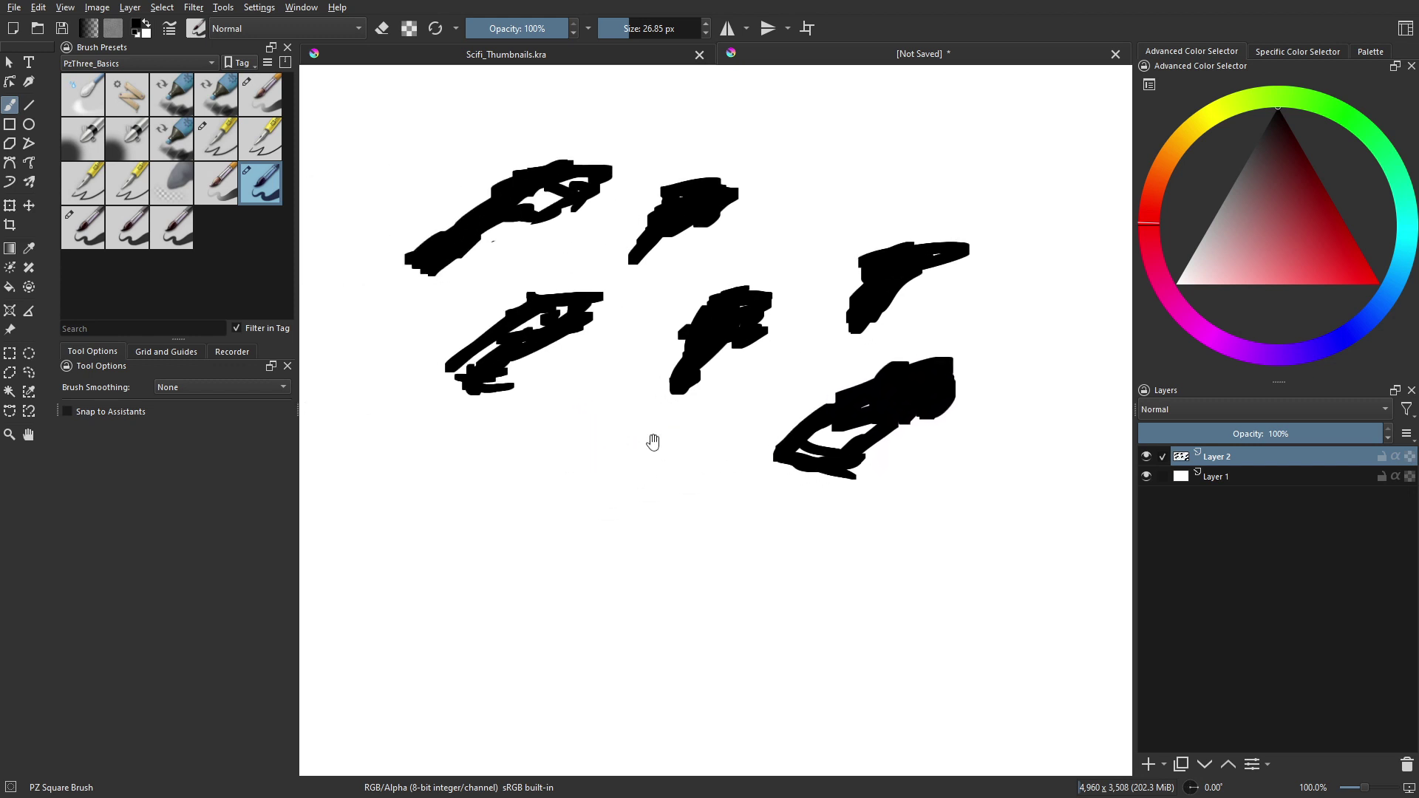
Start the lower row of silhouettes, painting slanted gun shapes and trimming their edges with the eraser
drag(817, 405, 669, 437)
drag(584, 507, 732, 484)
mouse_move(639, 427)
mouse_down()
mouse_move(713, 499)
mouse_move(652, 499)
mouse_move(621, 524)
mouse_move(702, 483)
mouse_move(687, 454)
mouse_move(728, 464)
mouse_move(728, 443)
mouse_move(714, 447)
mouse_up()
click(622, 511)
key(e)
mouse_move(662, 503)
mouse_down()
mouse_move(736, 485)
mouse_move(690, 528)
mouse_move(738, 477)
mouse_move(680, 523)
mouse_move(666, 576)
mouse_move(715, 535)
mouse_up()
key(e)
mouse_move(504, 510)
mouse_down()
mouse_move(588, 464)
mouse_move(466, 538)
mouse_move(527, 455)
mouse_move(574, 452)
mouse_move(502, 492)
mouse_move(469, 521)
mouse_move(536, 491)
mouse_move(473, 532)
mouse_move(531, 440)
mouse_up()
key(e)
drag(548, 524, 527, 507)
drag(587, 573, 492, 575)
Refine the narrow silhouette in the lower row and block in a bulky one beside it
drag(517, 515, 473, 555)
mouse_move(681, 456)
mouse_down()
mouse_move(640, 472)
mouse_move(652, 461)
mouse_move(655, 479)
mouse_up()
key(e)
drag(660, 473, 675, 478)
key(ctrl+z)
key(ctrl+z)
mouse_move(635, 572)
mouse_down()
mouse_move(659, 490)
mouse_move(696, 459)
mouse_up()
mouse_move(636, 510)
mouse_down()
mouse_move(680, 449)
mouse_move(724, 468)
mouse_move(664, 470)
mouse_move(713, 473)
mouse_move(650, 502)
mouse_move(641, 525)
mouse_move(646, 496)
mouse_move(629, 491)
mouse_move(661, 452)
mouse_move(699, 440)
mouse_move(638, 504)
mouse_move(664, 496)
mouse_move(716, 516)
mouse_up()
Lower the silhouette layer's opacity so the shapes turn light grey, and add a new paint layer above it
click(1166, 434)
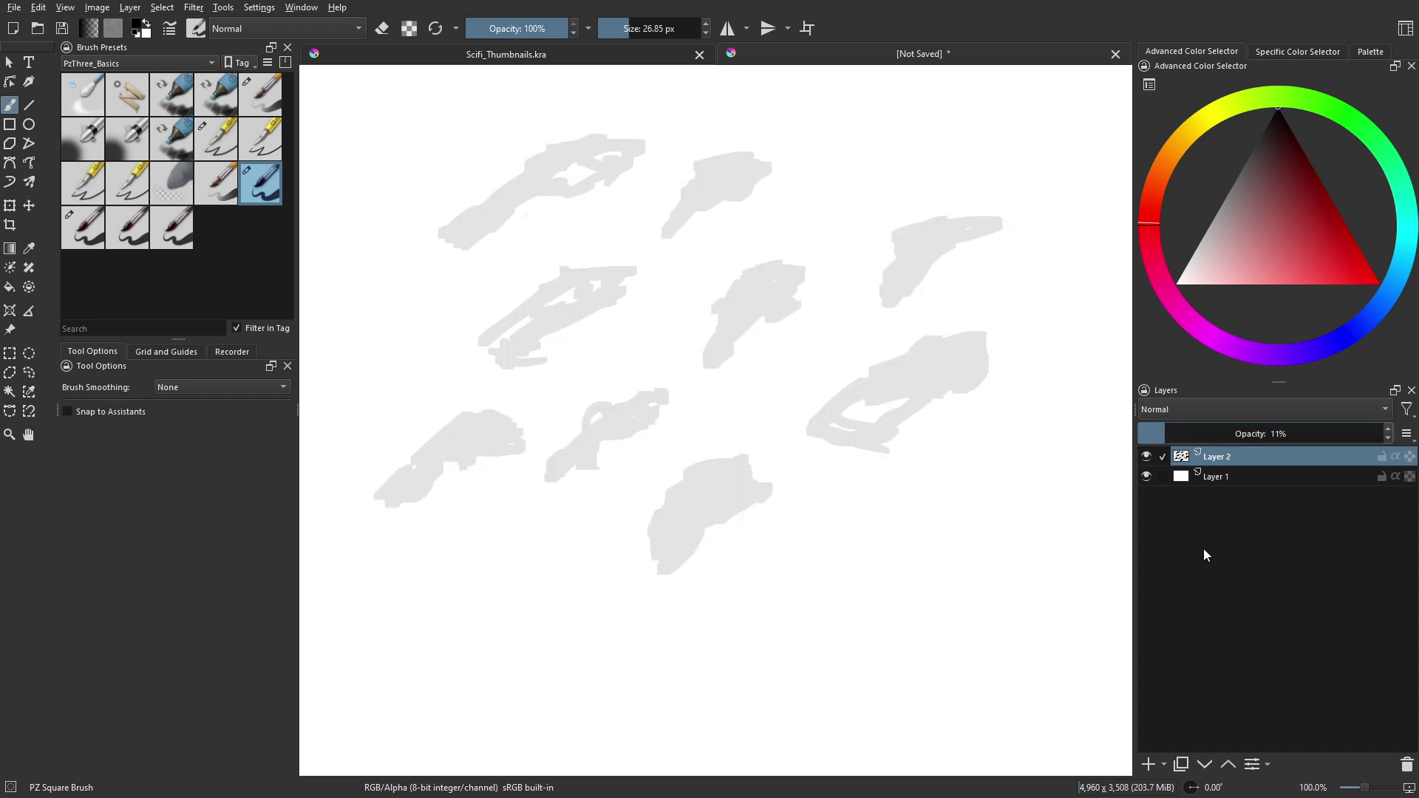
drag(1190, 440, 1394, 447)
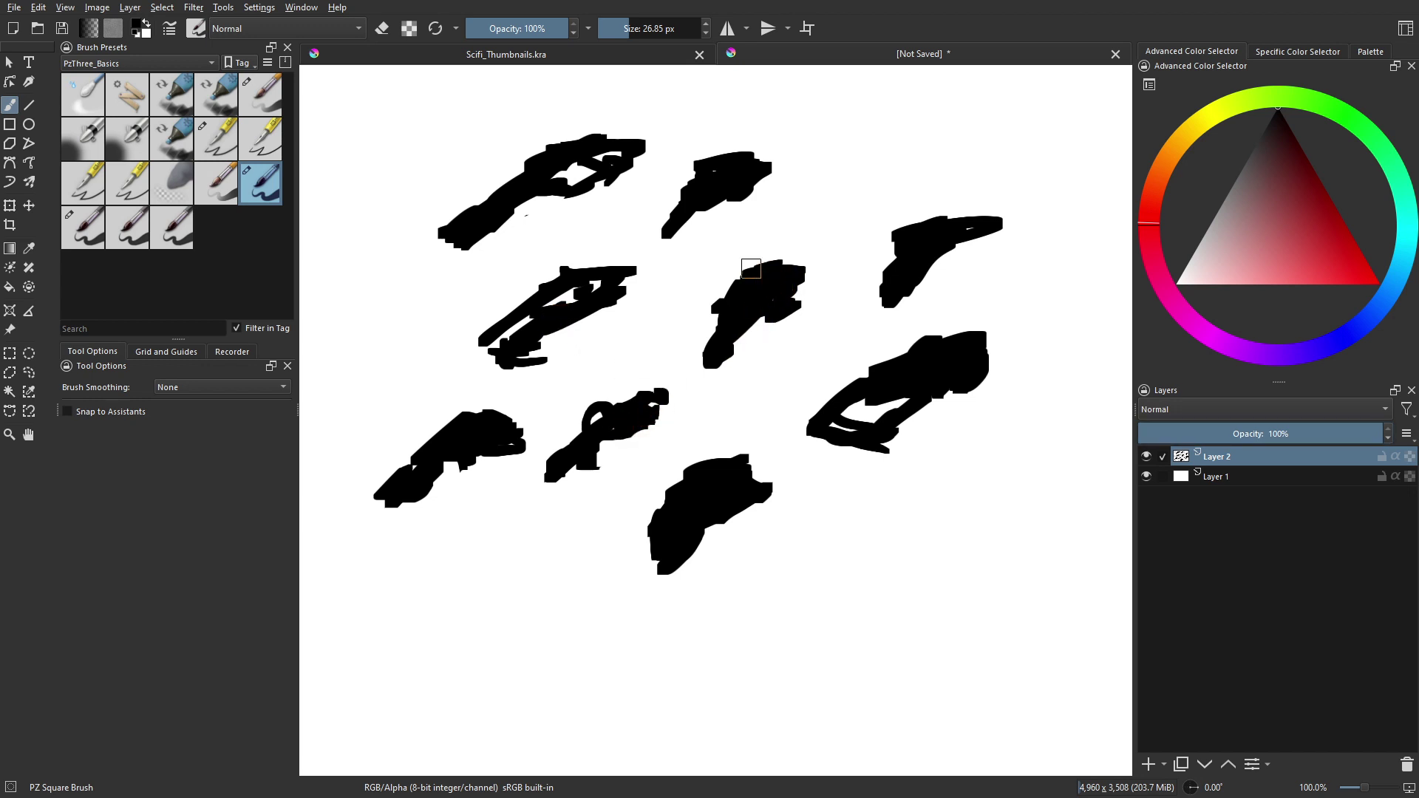
drag(707, 178, 718, 166)
drag(522, 425, 510, 446)
click(1193, 439)
click(1149, 764)
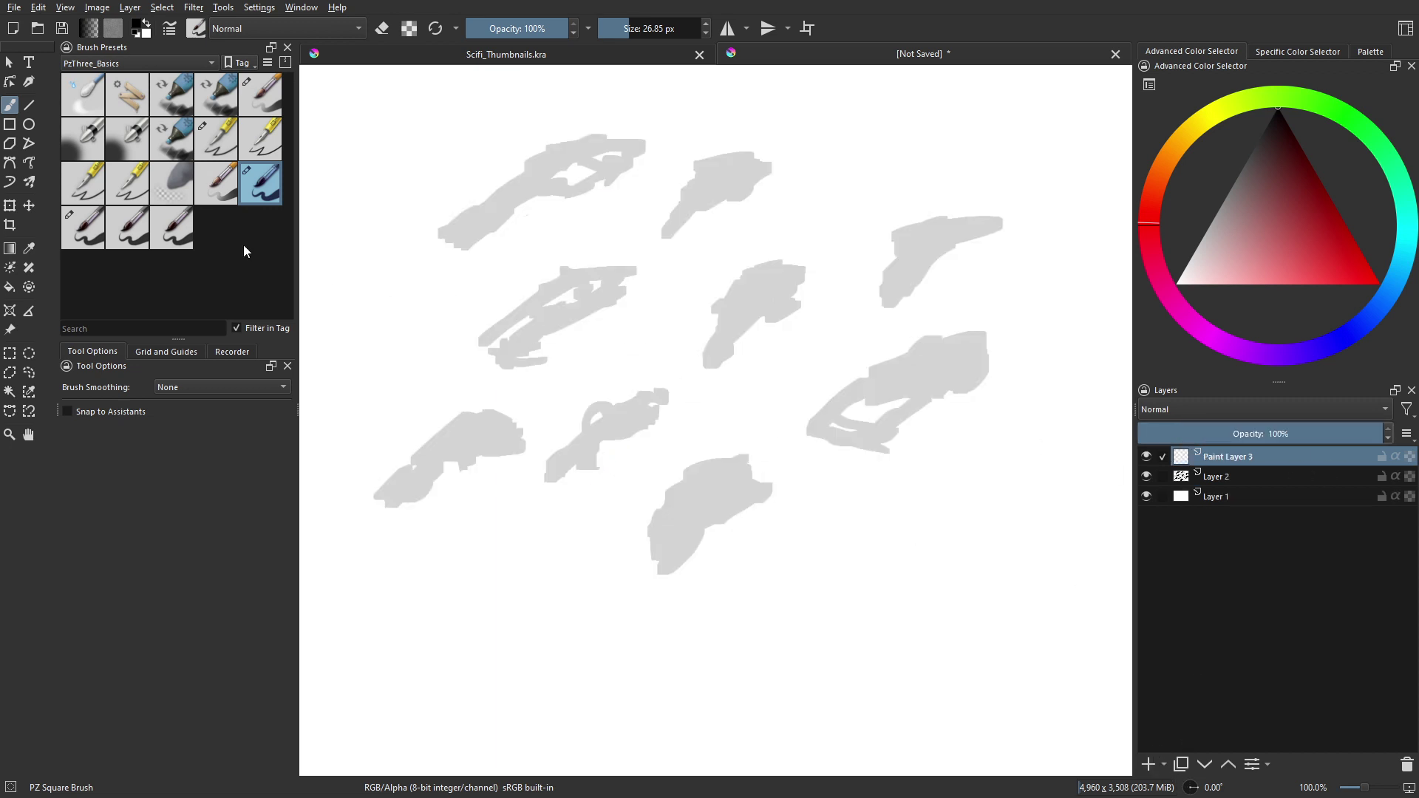
Choose the PZ Round Brush preset at 5.21 px with erasing switched off, and try it on the canvas
click(270, 159)
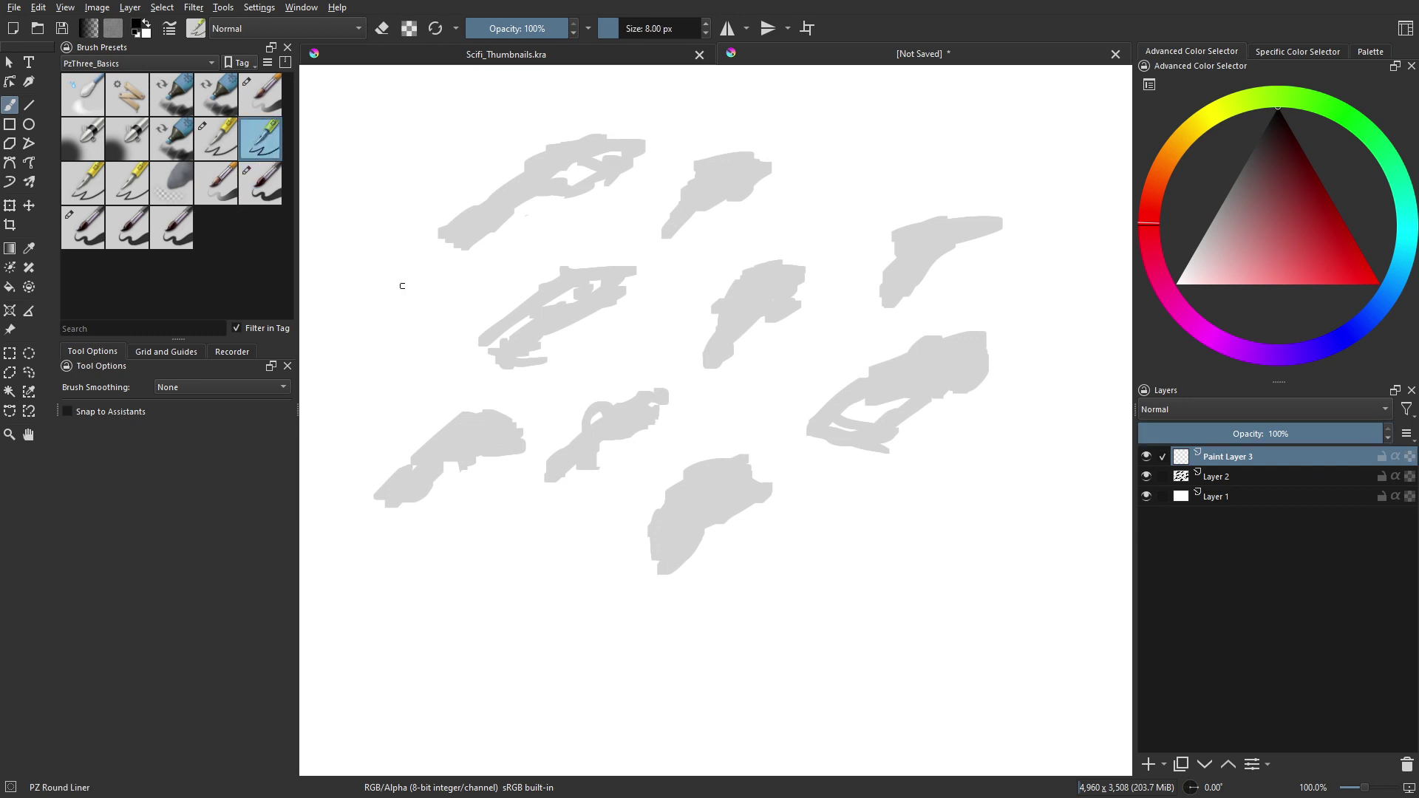
click(214, 148)
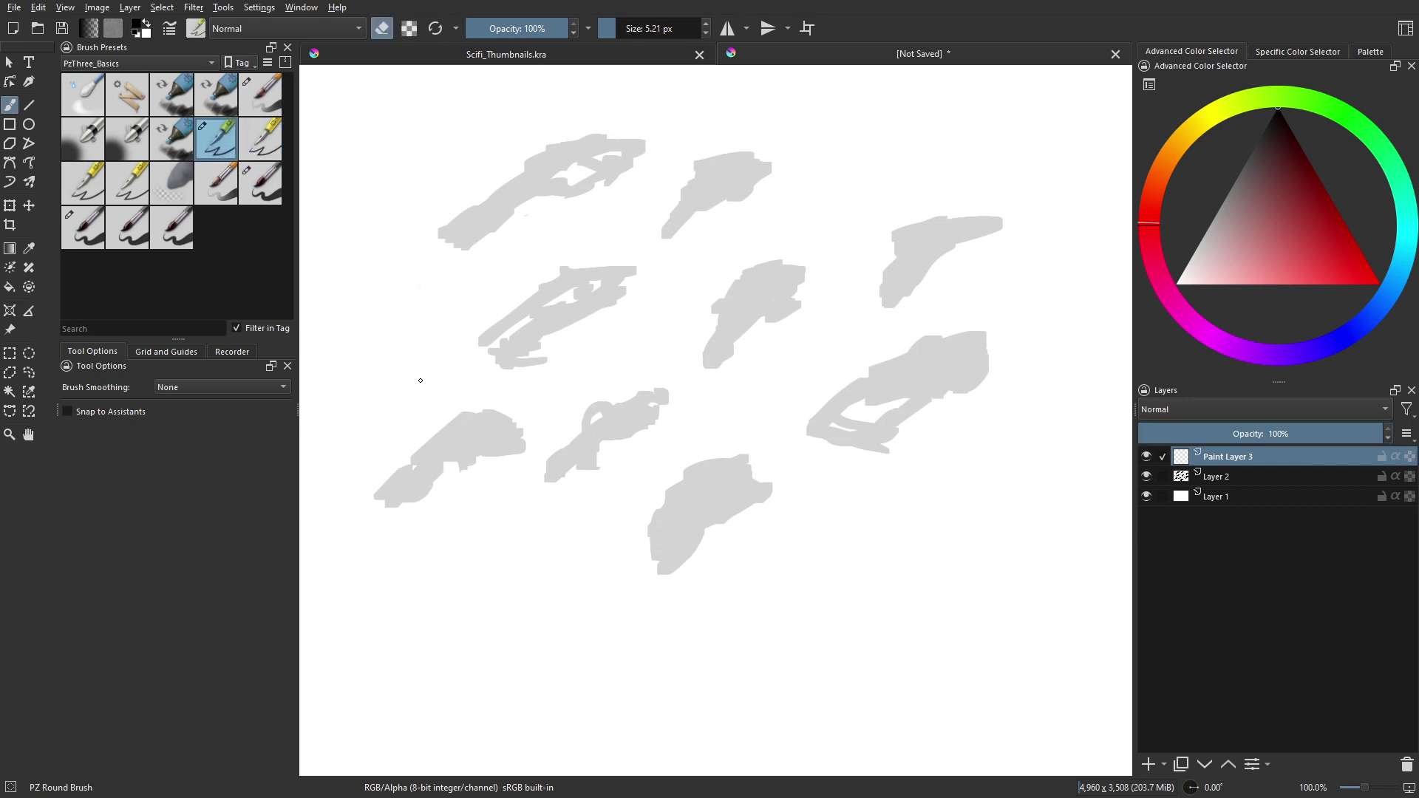
key(e)
drag(588, 521, 616, 486)
key(ctrl+z)
key(ctrl+z)
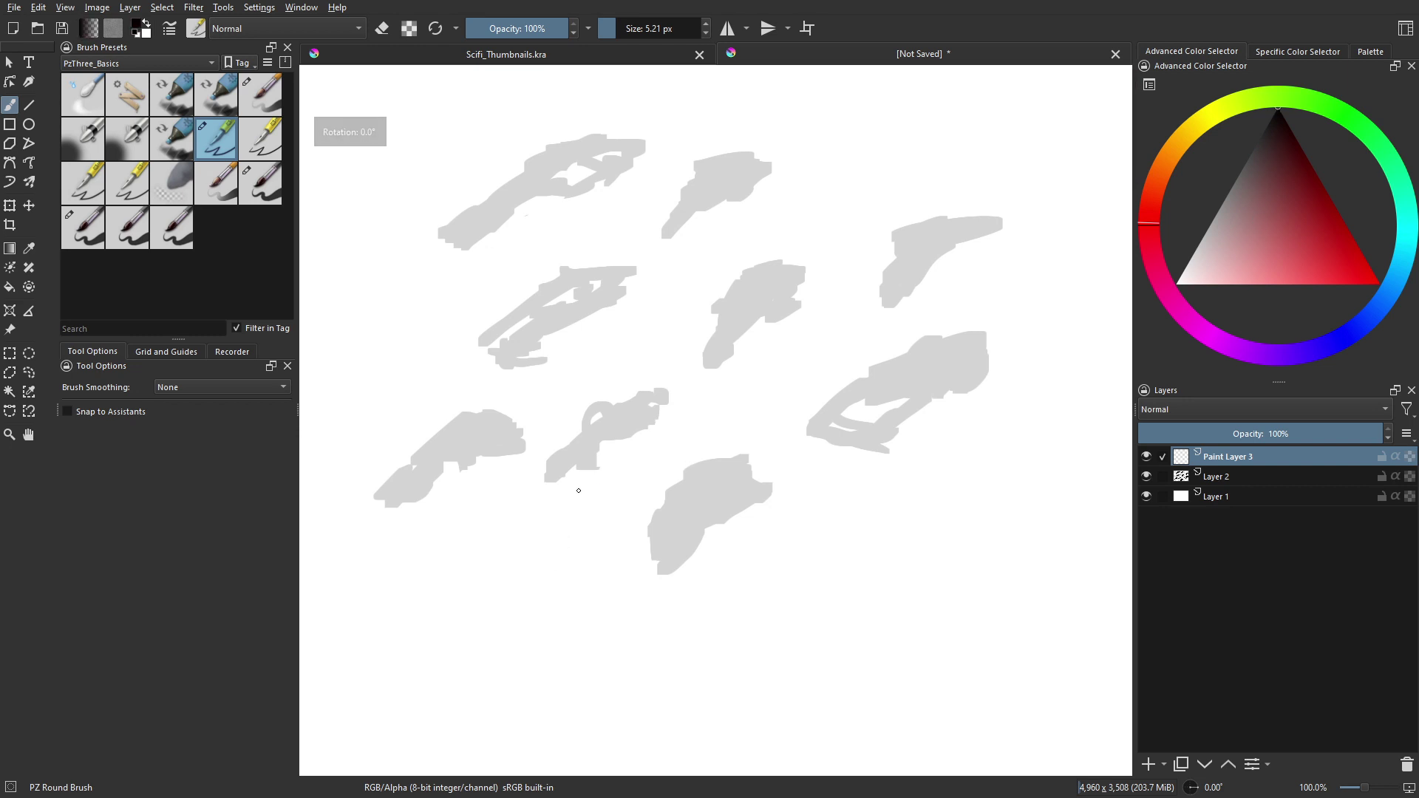
scroll(579, 491, up, 4)
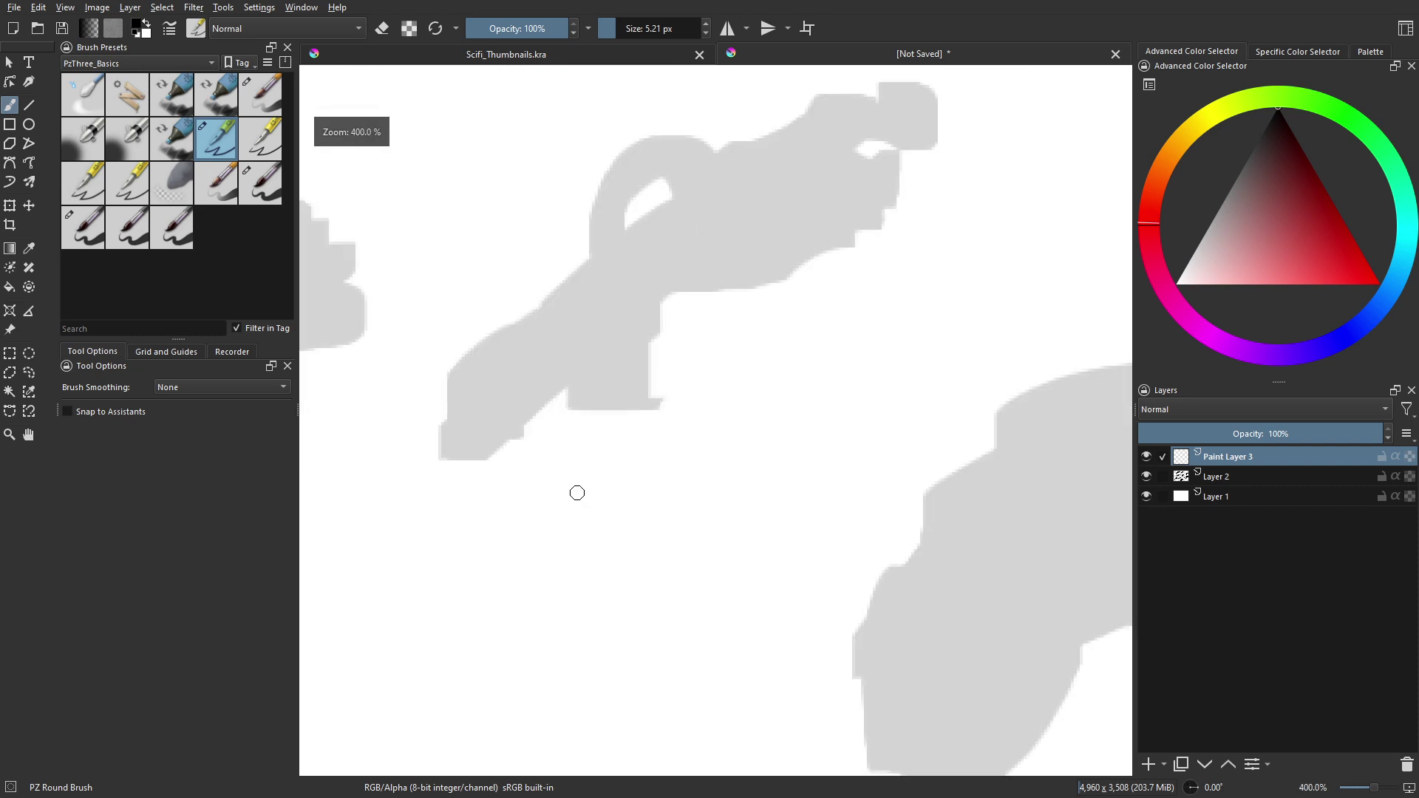
mouse_move(609, 279)
mouse_down()
mouse_move(602, 329)
mouse_move(576, 365)
mouse_move(648, 327)
mouse_up()
key(ctrl+z)
key(F3)
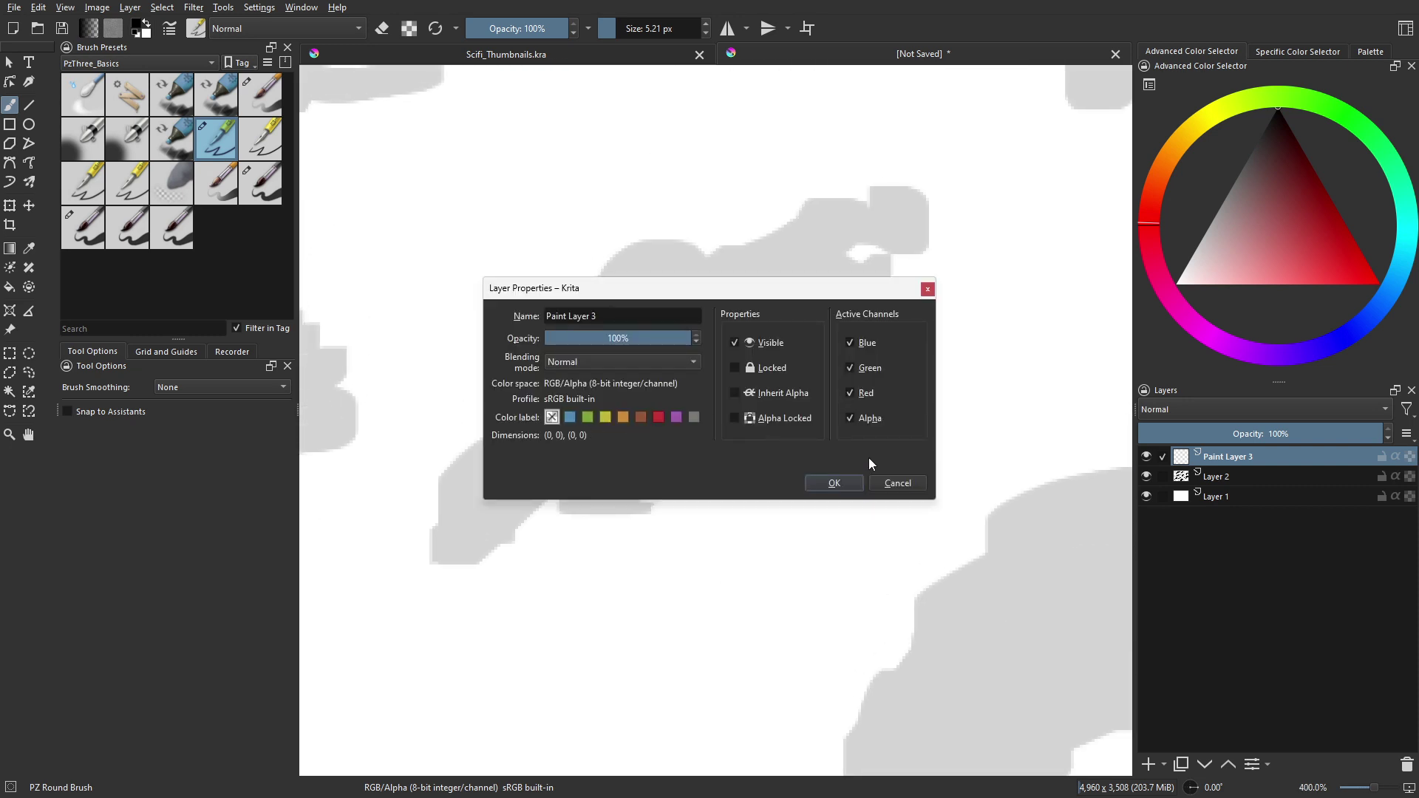
click(885, 488)
mouse_move(622, 344)
mouse_down()
mouse_move(627, 432)
mouse_move(704, 357)
mouse_up()
key(ctrl+z)
scroll(636, 370, down, 2)
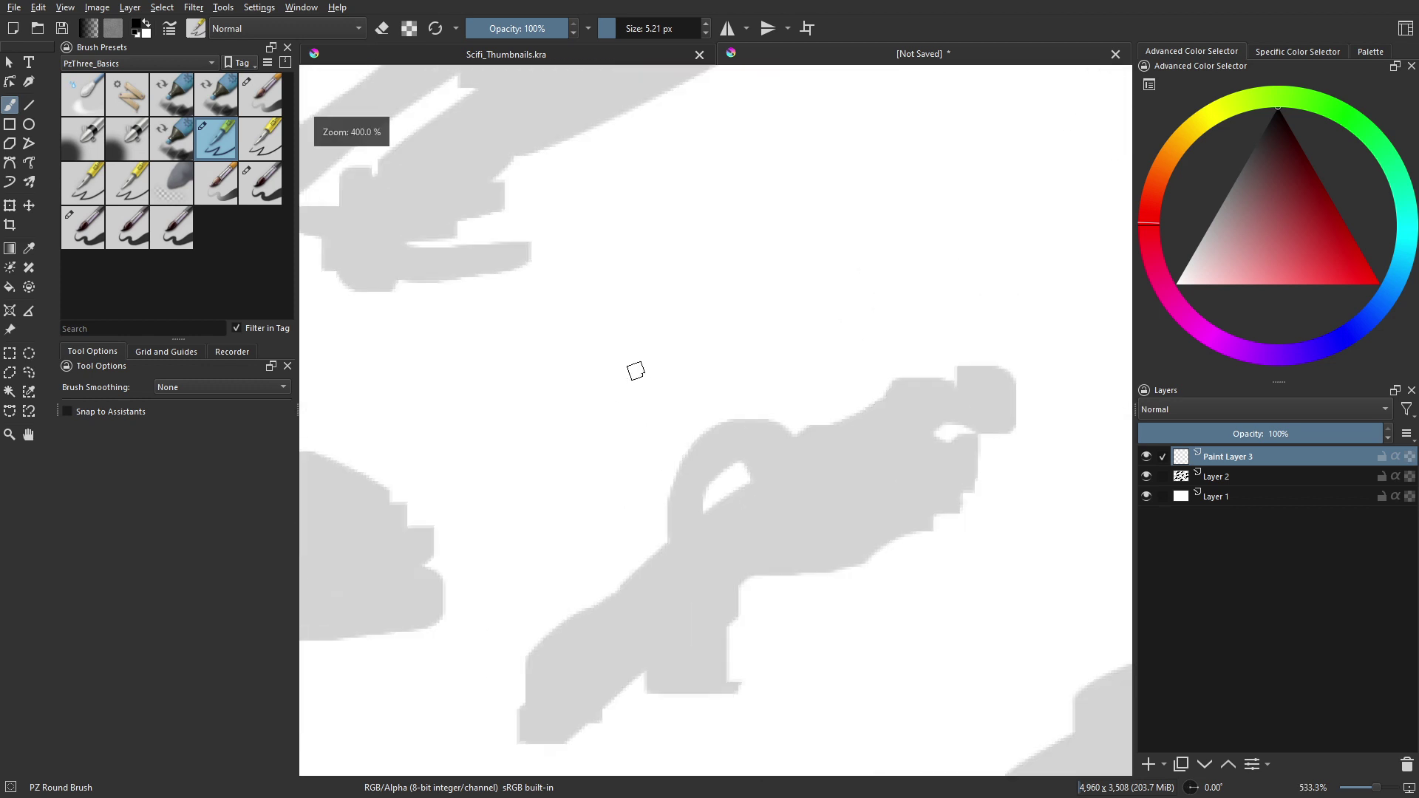
scroll(636, 371, down, 3)
Switch to the canvas-only view and frame the grey silhouettes for line work
drag(603, 317, 583, 481)
key(Tab)
scroll(577, 384, up, 2)
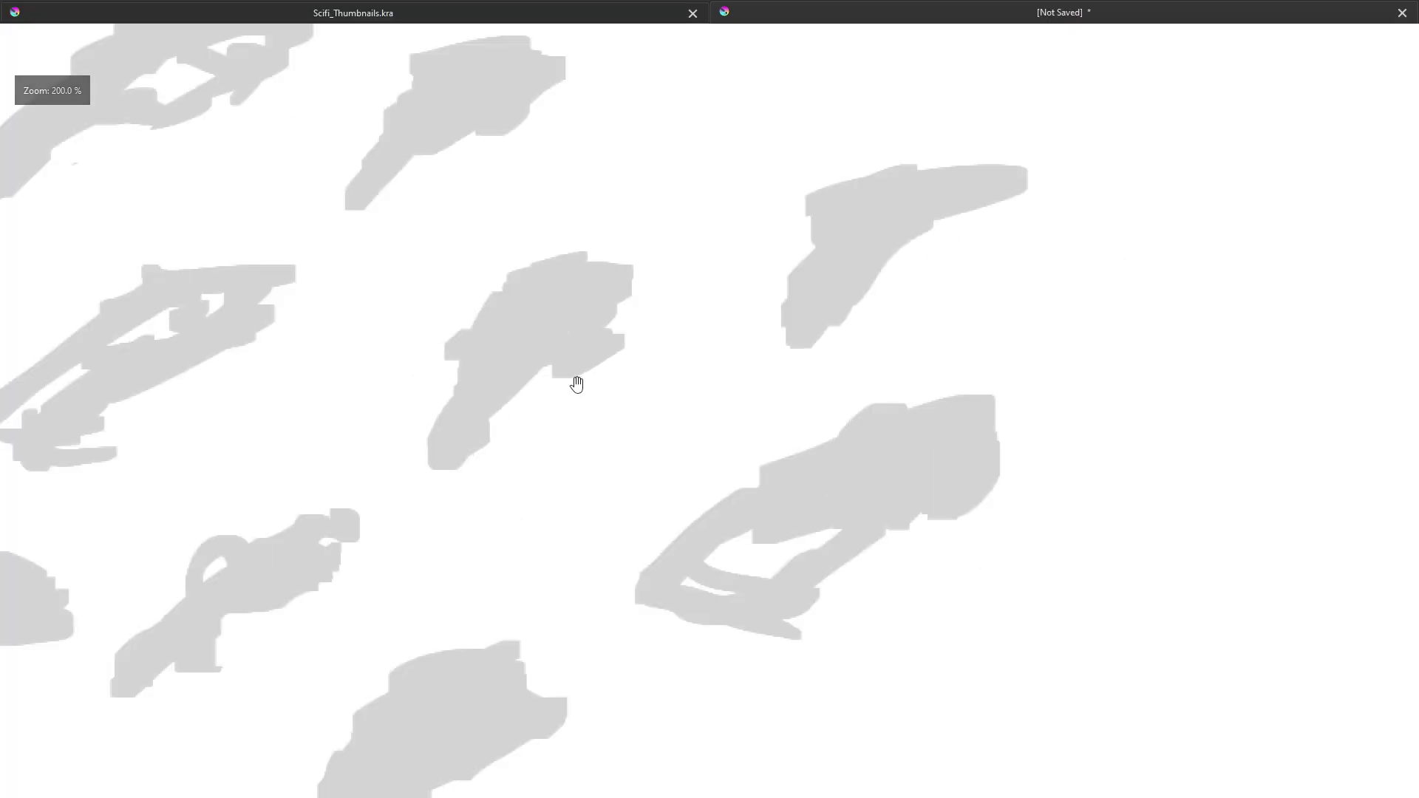
mouse_move(288, 380)
mouse_down()
mouse_move(555, 456)
mouse_move(709, 416)
mouse_up()
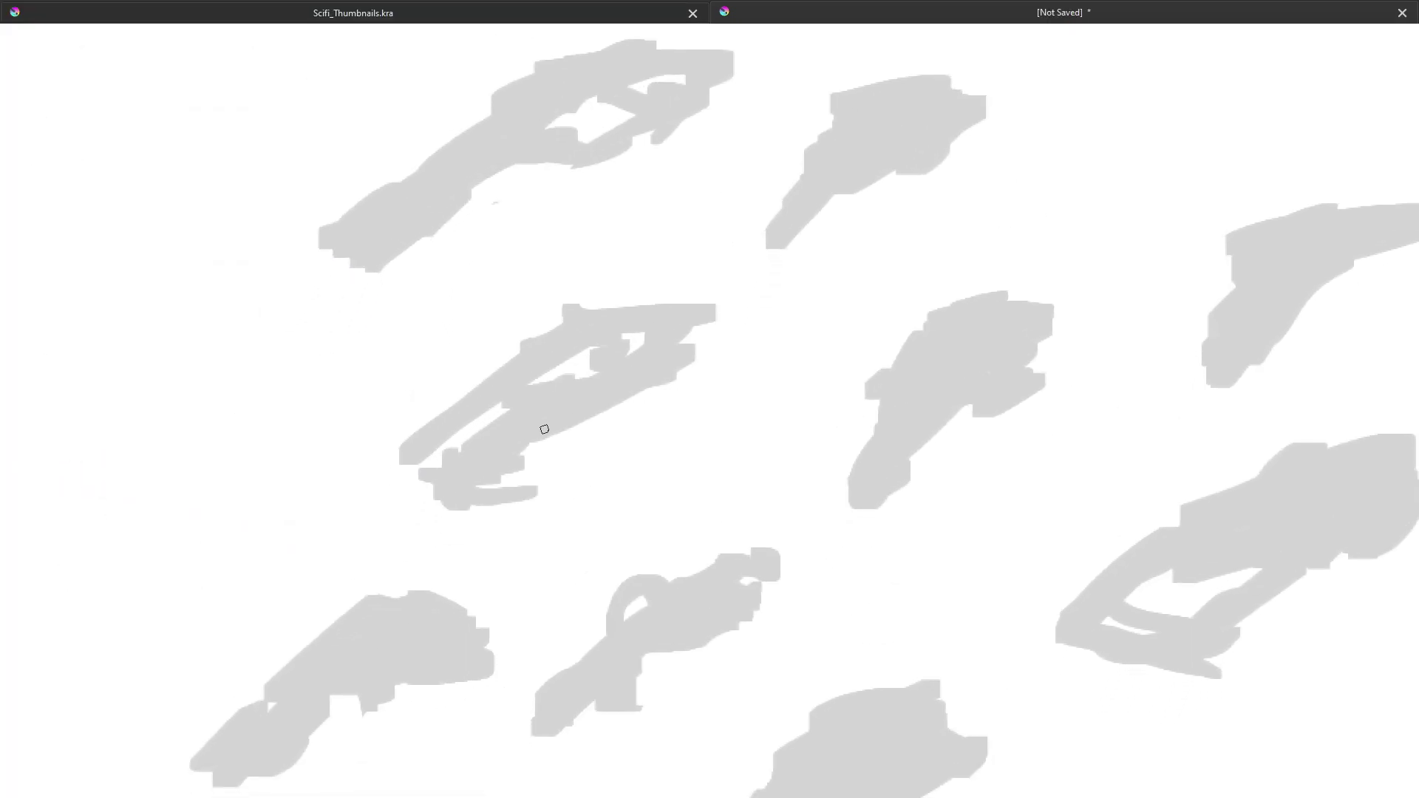
Line the front end of the second-row left silhouette with a small block, a crossbar and a lower bar
drag(539, 436, 641, 380)
key(ctrl+z)
drag(529, 451, 552, 434)
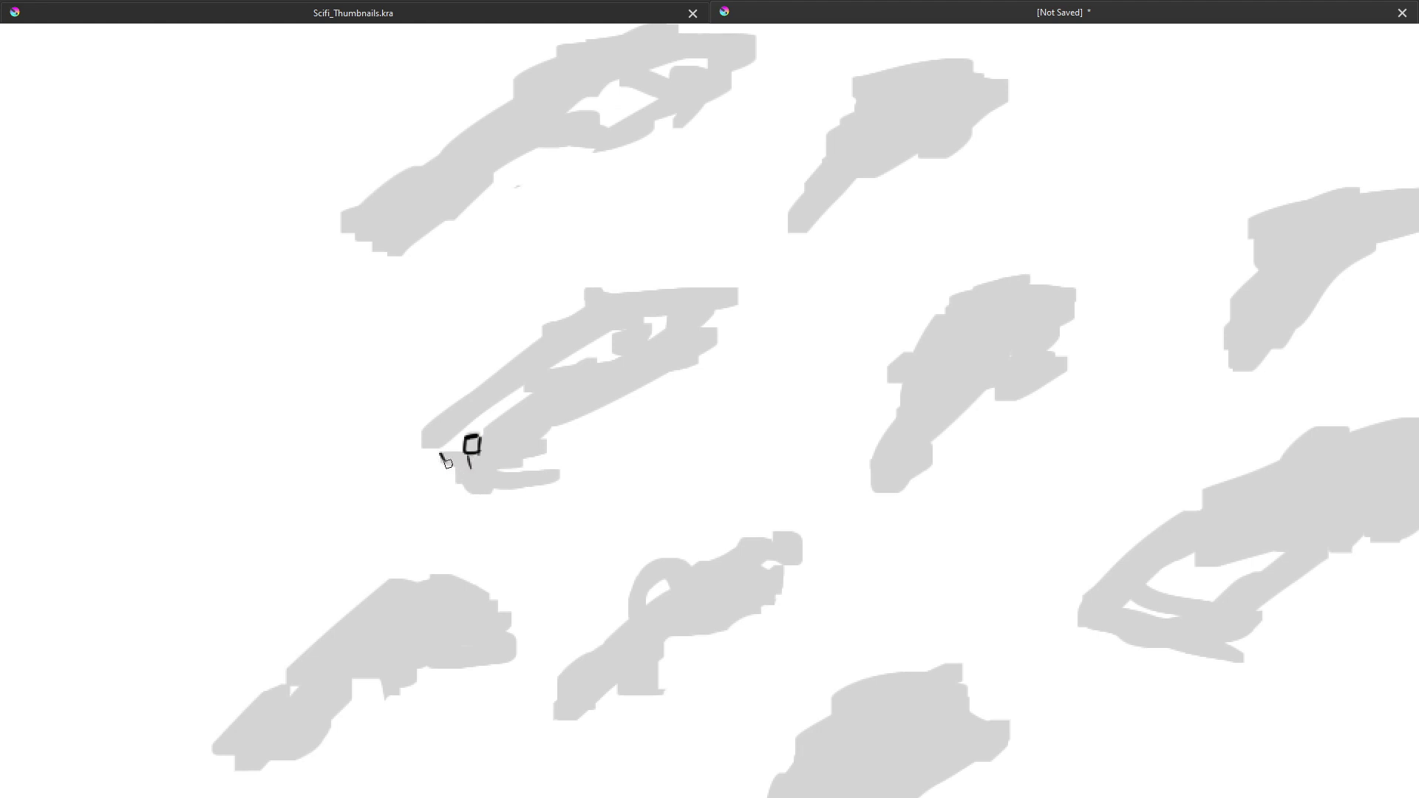
drag(444, 460, 515, 465)
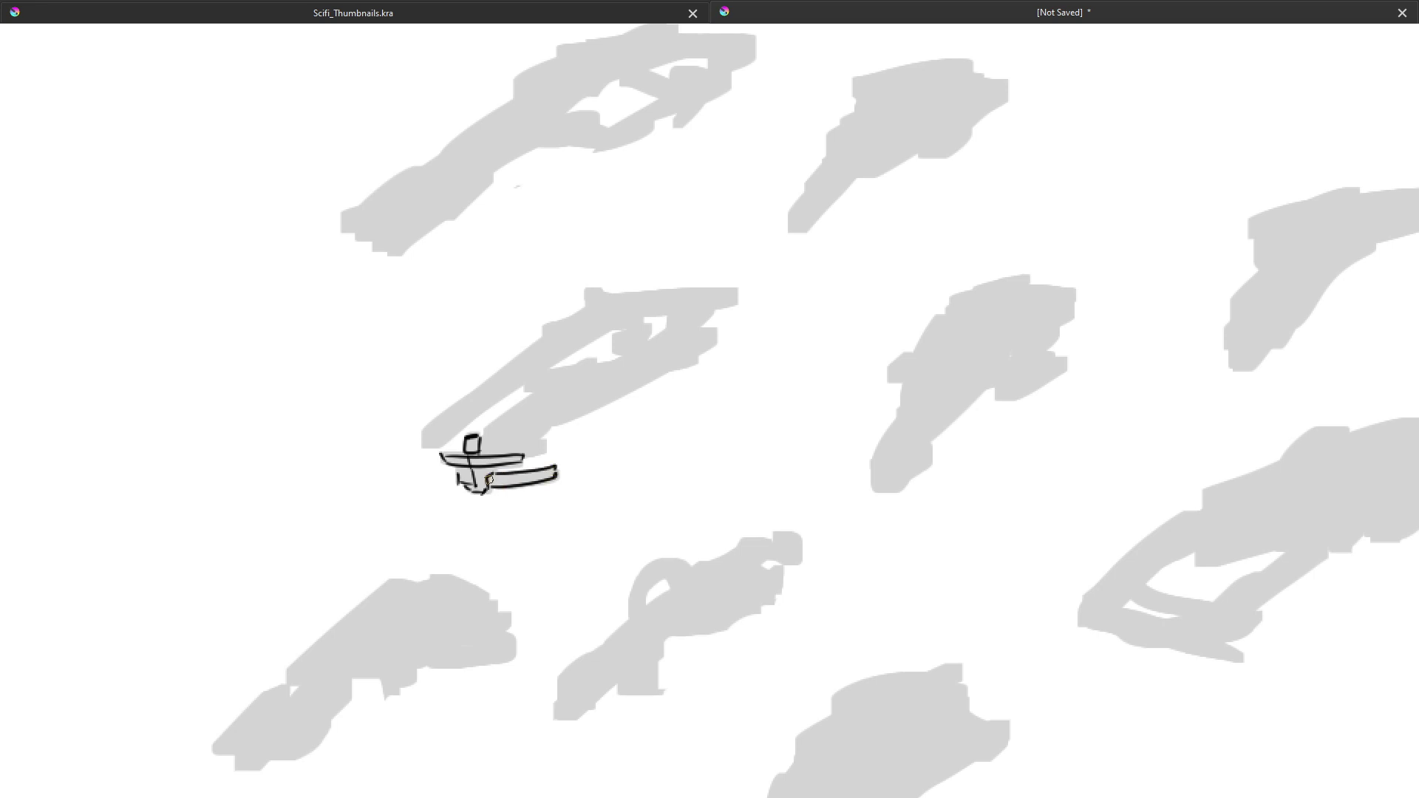
mouse_move(550, 471)
mouse_down()
mouse_move(536, 482)
mouse_move(544, 446)
mouse_up()
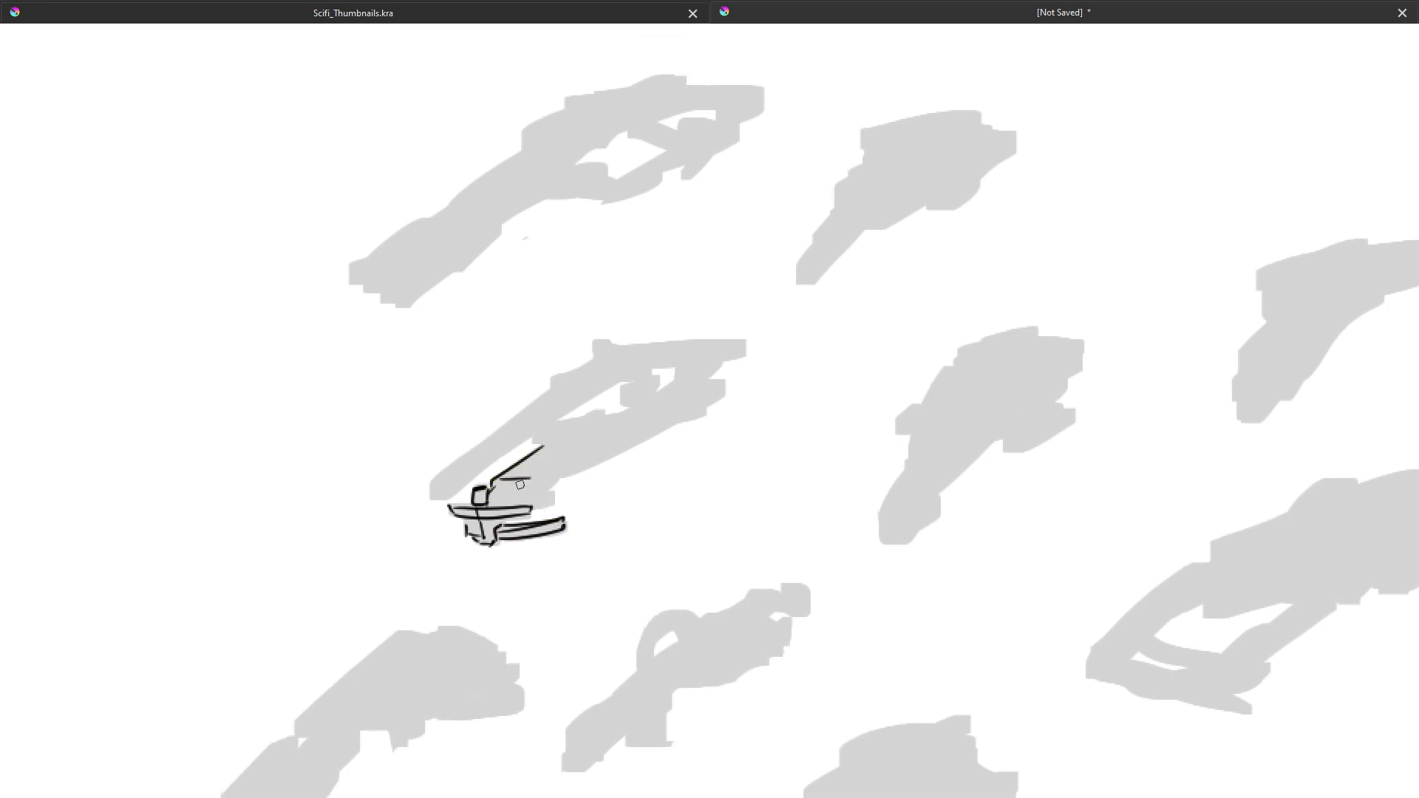
Add a slanted panel, stacked plates and a small cylinder along the body of the same silhouette
drag(559, 463, 577, 447)
drag(501, 496, 546, 492)
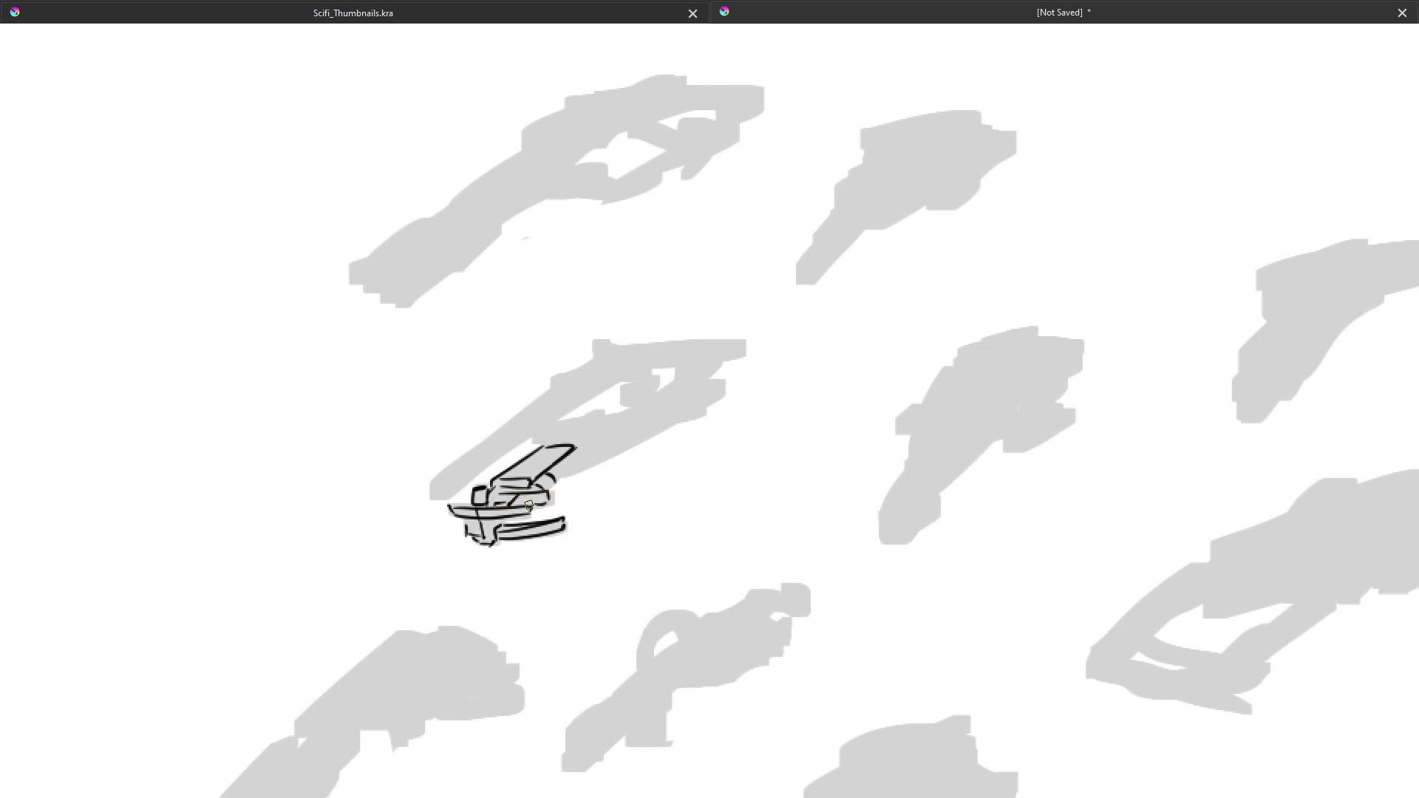
drag(585, 452, 565, 480)
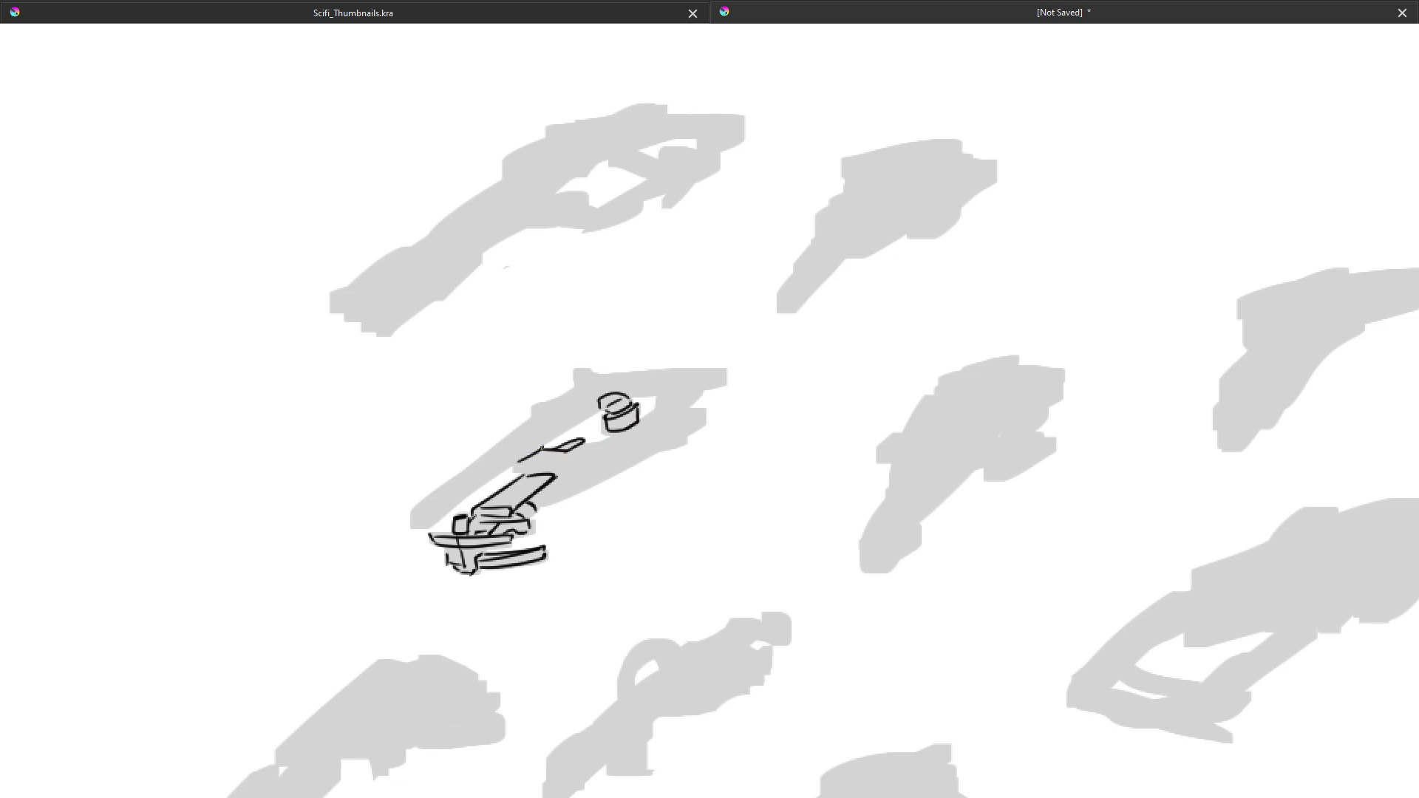
Outline the silhouette's lower body, its rear parts and the inner edge of the upper beam
mouse_move(541, 449)
mouse_down()
mouse_move(517, 466)
mouse_move(548, 455)
mouse_move(612, 471)
mouse_move(675, 444)
mouse_move(686, 415)
mouse_move(665, 429)
mouse_move(695, 411)
mouse_move(661, 425)
mouse_move(684, 409)
mouse_move(656, 409)
mouse_move(685, 409)
mouse_move(678, 397)
mouse_move(721, 388)
mouse_move(727, 371)
mouse_up()
key(ctrl+z)
key(ctrl+z)
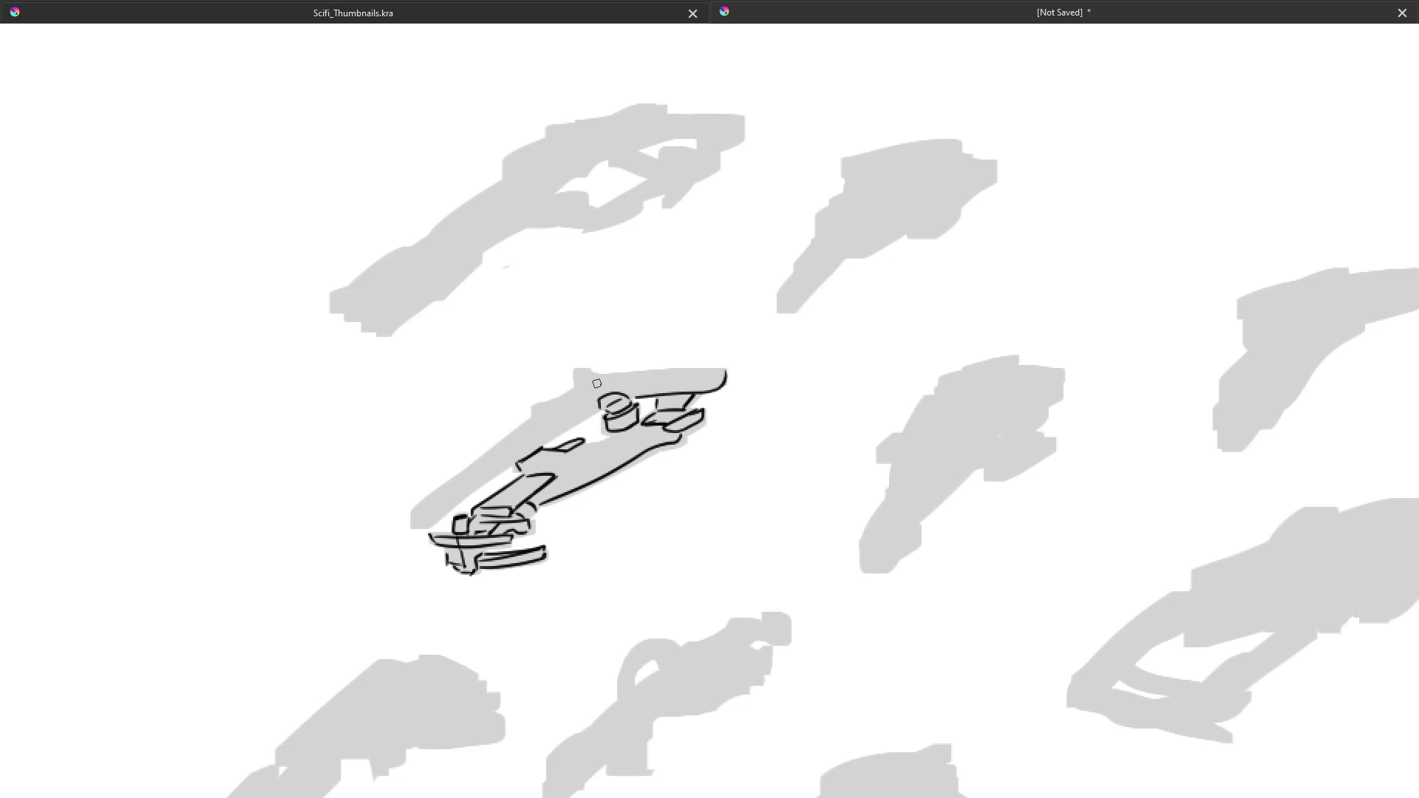
drag(605, 377, 727, 366)
key(ctrl+z)
drag(598, 398, 618, 394)
key(ctrl+z)
drag(542, 447, 643, 392)
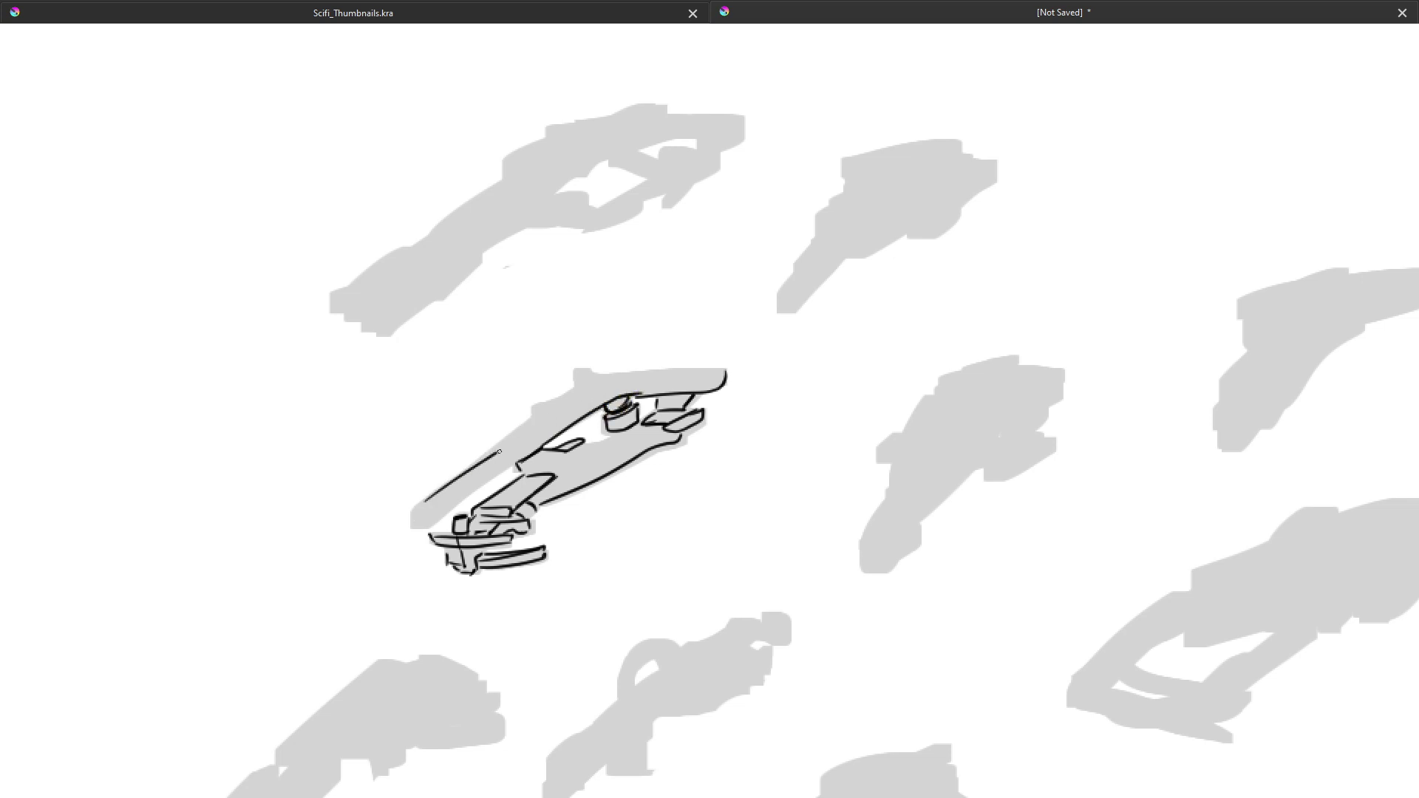
Outline the top of the upper beam with its notch and bump, and close its front tip as a block
mouse_move(418, 506)
mouse_down()
mouse_move(577, 376)
mouse_move(721, 368)
mouse_up()
key(ctrl+z)
drag(593, 379, 711, 371)
drag(571, 416, 592, 369)
drag(494, 460, 577, 411)
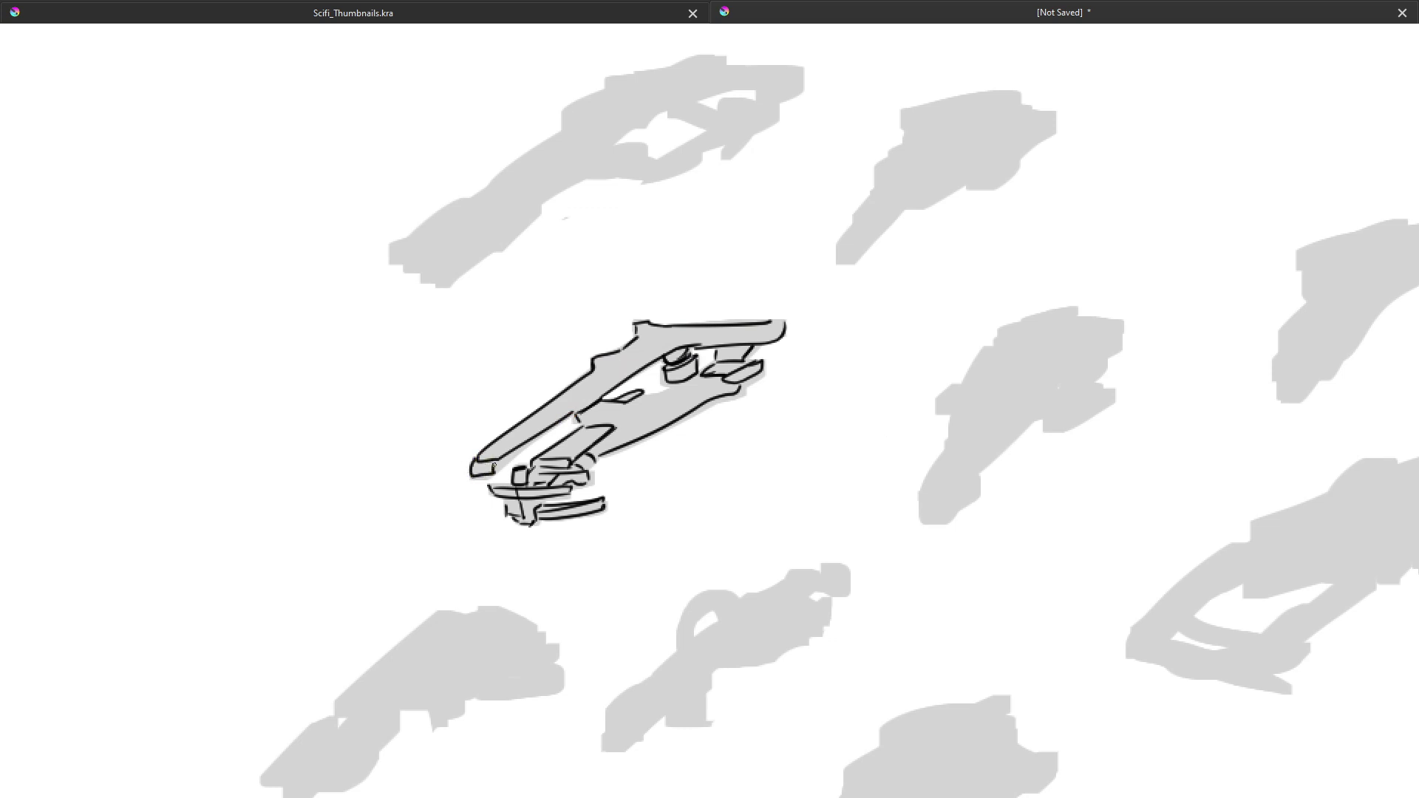
drag(494, 474, 552, 433)
key(ctrl+z)
mouse_move(494, 471)
mouse_down()
mouse_move(575, 415)
mouse_move(476, 472)
mouse_up()
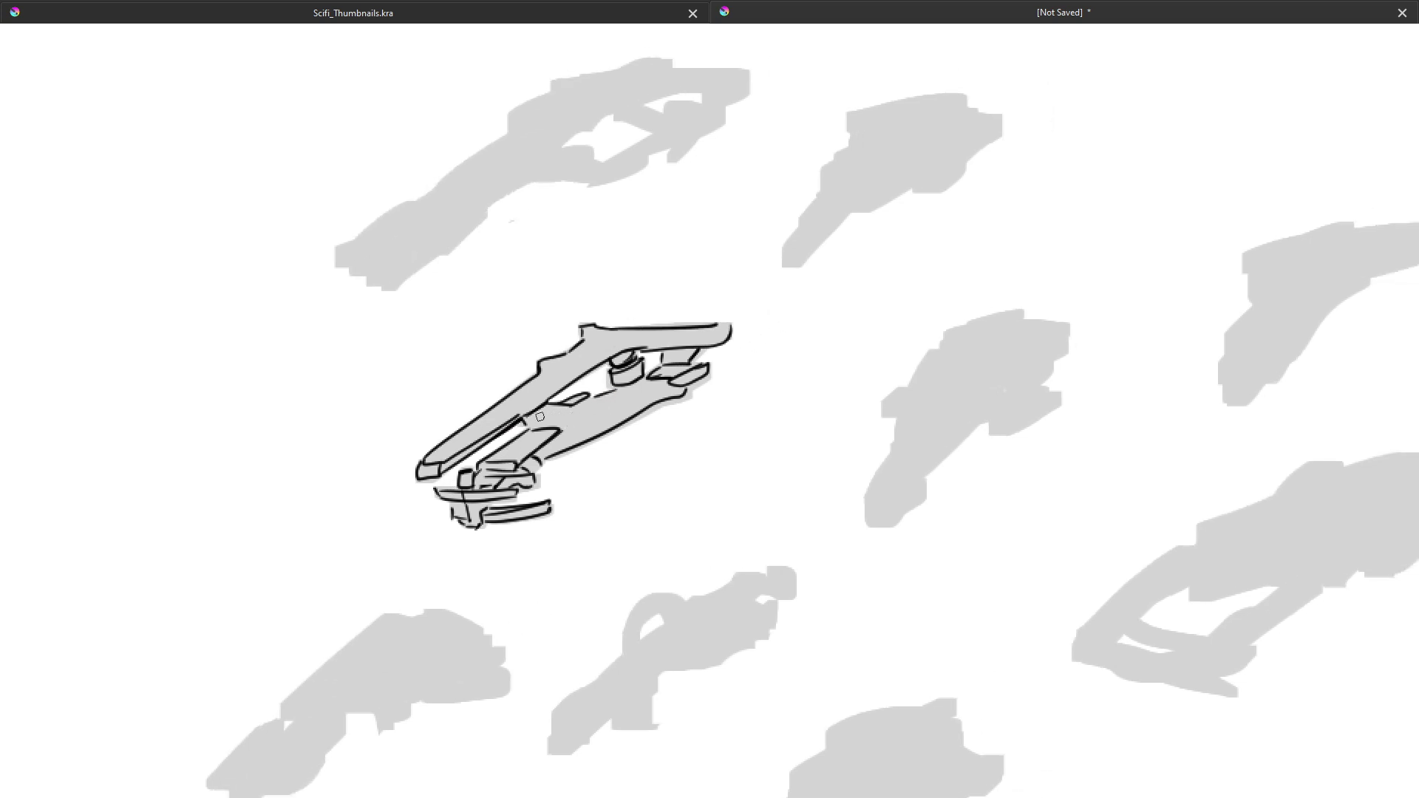
Add small mechanical details in the middle of the gun and a dark dot on the beam's bump
mouse_move(547, 414)
mouse_down()
mouse_move(573, 424)
mouse_move(576, 406)
mouse_move(564, 436)
mouse_move(578, 407)
mouse_move(559, 422)
mouse_move(571, 430)
mouse_up()
key(ctrl+z)
key(ctrl+z)
key(ctrl+z)
key(ctrl+z)
key(ctrl+z)
mouse_move(542, 419)
mouse_down()
mouse_move(575, 408)
mouse_move(562, 438)
mouse_move(601, 419)
mouse_move(564, 416)
mouse_move(616, 392)
mouse_move(634, 409)
mouse_move(508, 434)
mouse_up()
drag(524, 319, 570, 427)
drag(405, 414, 483, 390)
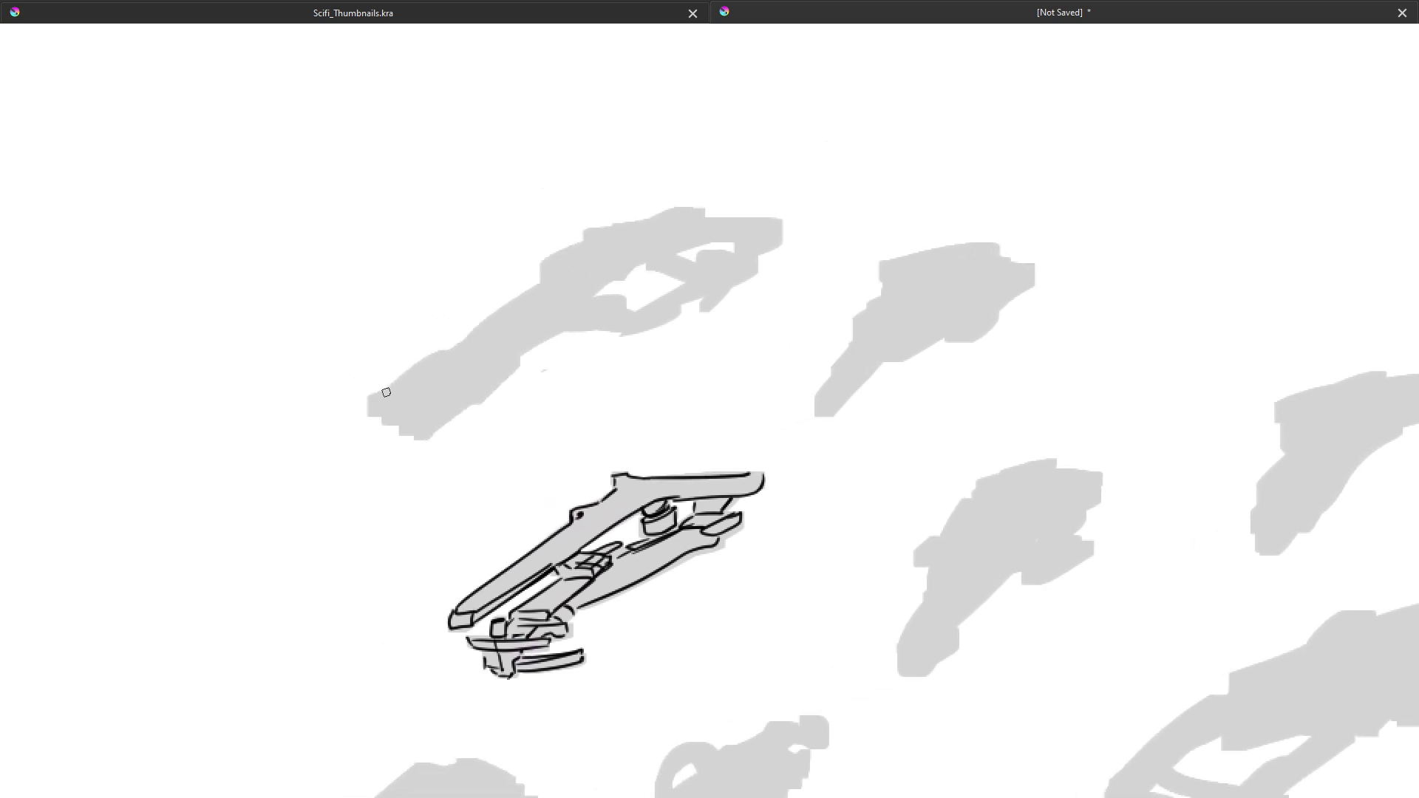
Line the top-left silhouette with a front barrel edge, a tapered handguard, a boxy receiver and a top rail
drag(391, 385, 563, 300)
key(ctrl+z)
mouse_move(470, 337)
mouse_down()
mouse_move(542, 287)
mouse_move(575, 286)
mouse_move(565, 301)
mouse_move(548, 265)
mouse_move(579, 266)
mouse_move(567, 284)
mouse_move(601, 268)
mouse_move(575, 292)
mouse_move(540, 277)
mouse_move(545, 262)
mouse_move(596, 267)
mouse_move(590, 290)
mouse_move(569, 295)
mouse_move(541, 267)
mouse_move(592, 265)
mouse_move(587, 290)
mouse_move(572, 288)
mouse_move(564, 253)
mouse_move(621, 251)
mouse_move(602, 265)
mouse_move(603, 243)
mouse_move(620, 246)
mouse_move(594, 266)
mouse_move(544, 264)
mouse_move(587, 236)
mouse_move(699, 210)
mouse_move(591, 235)
mouse_move(691, 207)
mouse_up()
key(ctrl+z)
key(ctrl+z)
key(ctrl+z)
key(ctrl+z)
key(ctrl+z)
drag(621, 240, 687, 220)
mouse_move(632, 287)
mouse_down()
mouse_move(604, 253)
mouse_move(573, 286)
mouse_move(616, 246)
mouse_move(757, 222)
mouse_up()
key(ctrl+z)
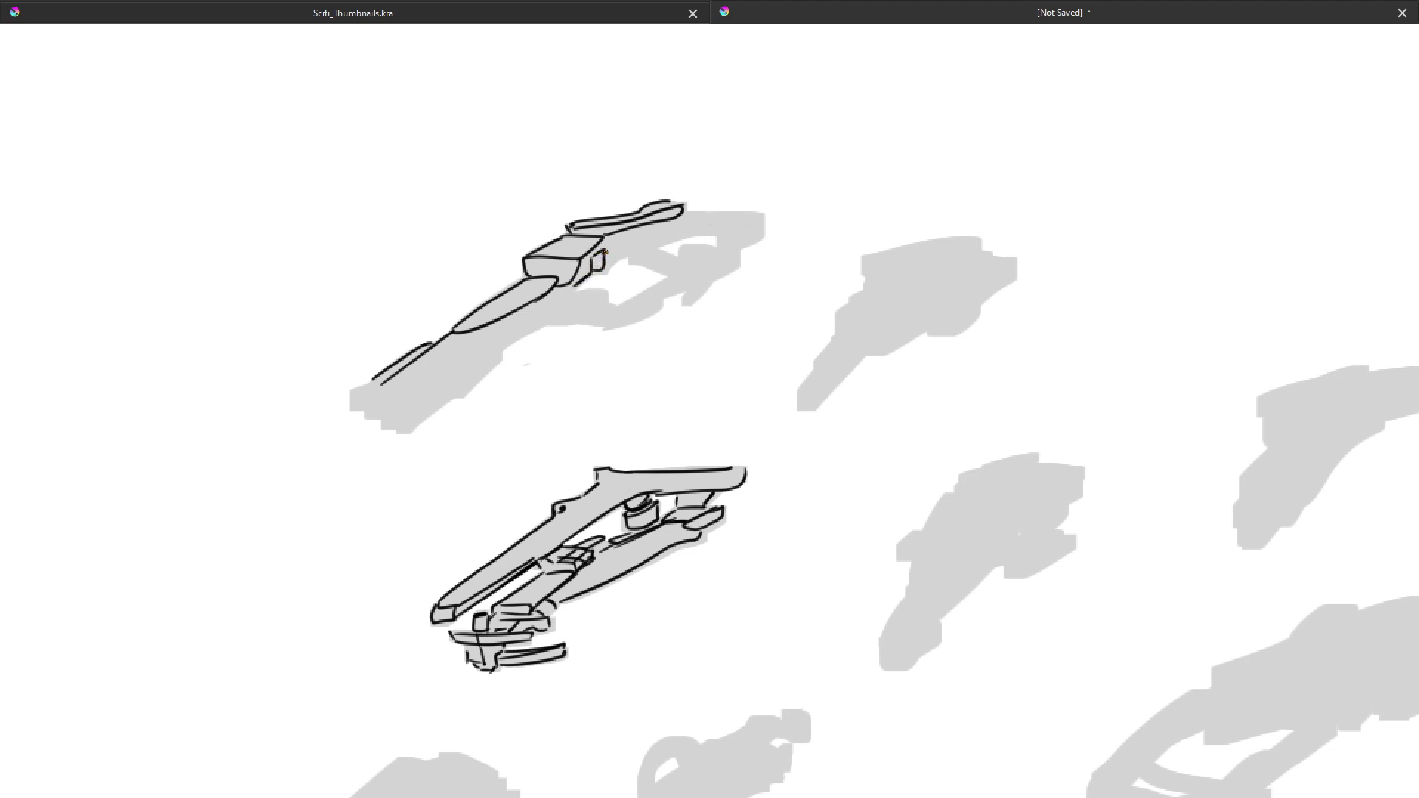
Outline the curved rear stock of the top-left gun and the edge beneath it
mouse_move(603, 253)
mouse_down()
mouse_move(759, 219)
mouse_move(672, 216)
mouse_move(761, 214)
mouse_up()
mouse_move(660, 246)
mouse_down()
mouse_move(738, 248)
mouse_move(759, 214)
mouse_up()
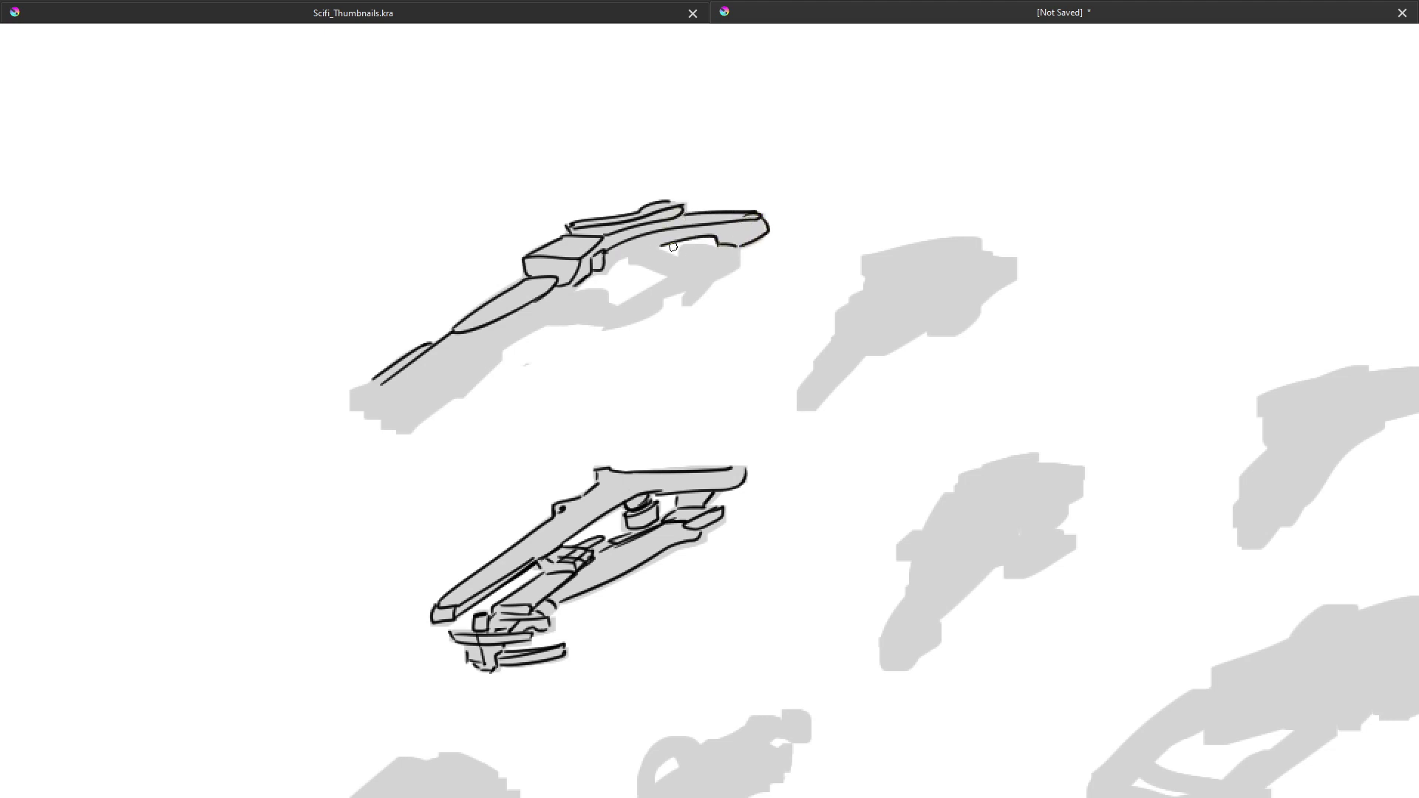
mouse_move(633, 252)
mouse_down()
mouse_move(658, 245)
mouse_move(692, 292)
mouse_move(668, 282)
mouse_move(696, 262)
mouse_move(682, 293)
mouse_move(637, 315)
mouse_move(655, 295)
mouse_move(603, 274)
mouse_up()
Draw the open lower frame and angled rear grip around the gap in the top-left gun
drag(561, 291, 663, 292)
key(ctrl+z)
mouse_move(573, 300)
mouse_down()
mouse_move(628, 301)
mouse_move(695, 266)
mouse_up()
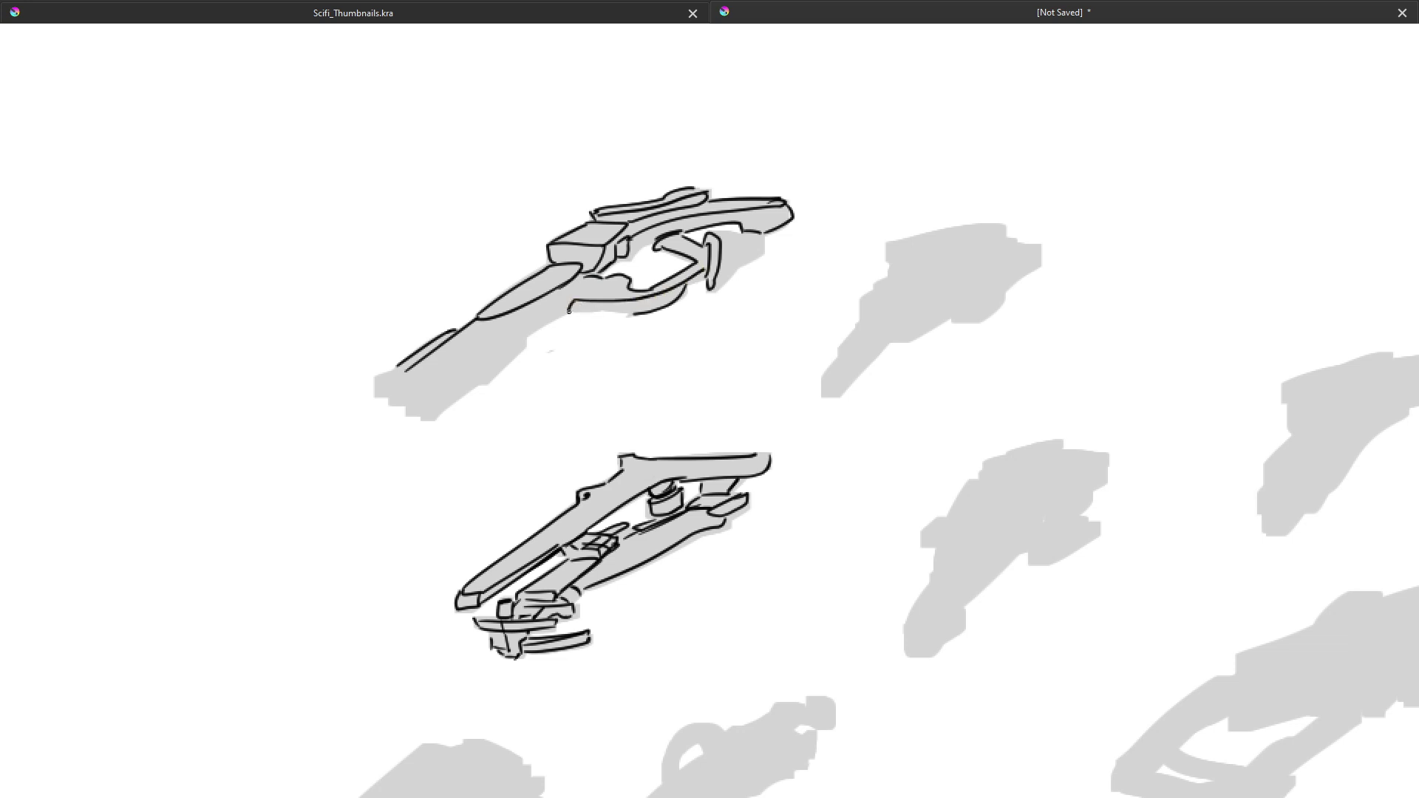
Outline the underside of the lower frame and continue it with a curved edge beneath the barrel
drag(569, 312, 646, 315)
mouse_move(524, 341)
mouse_down()
mouse_move(571, 308)
mouse_move(566, 326)
mouse_up()
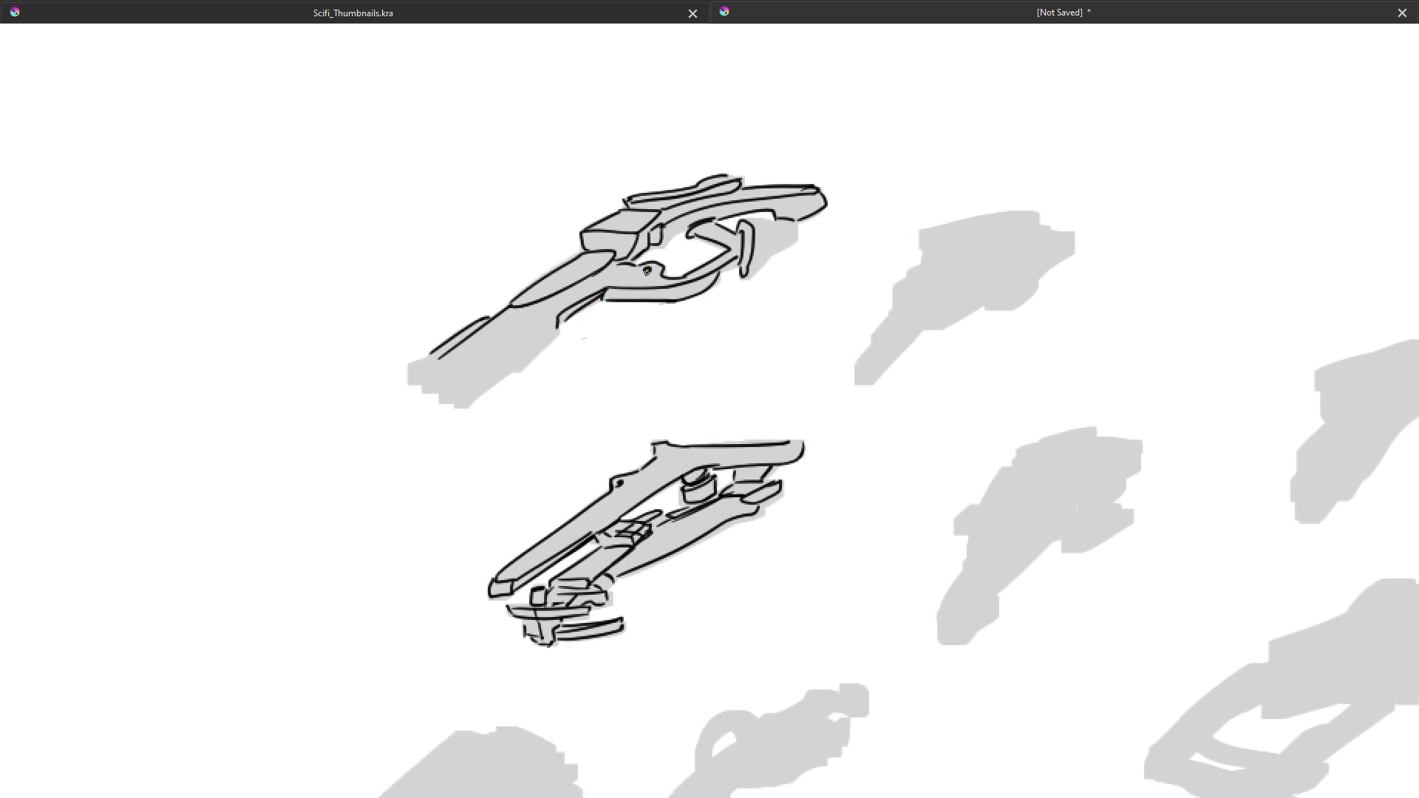
mouse_move(539, 325)
mouse_down()
mouse_move(584, 301)
mouse_move(566, 344)
mouse_move(612, 302)
mouse_up()
key(ctrl+z)
drag(566, 342, 604, 297)
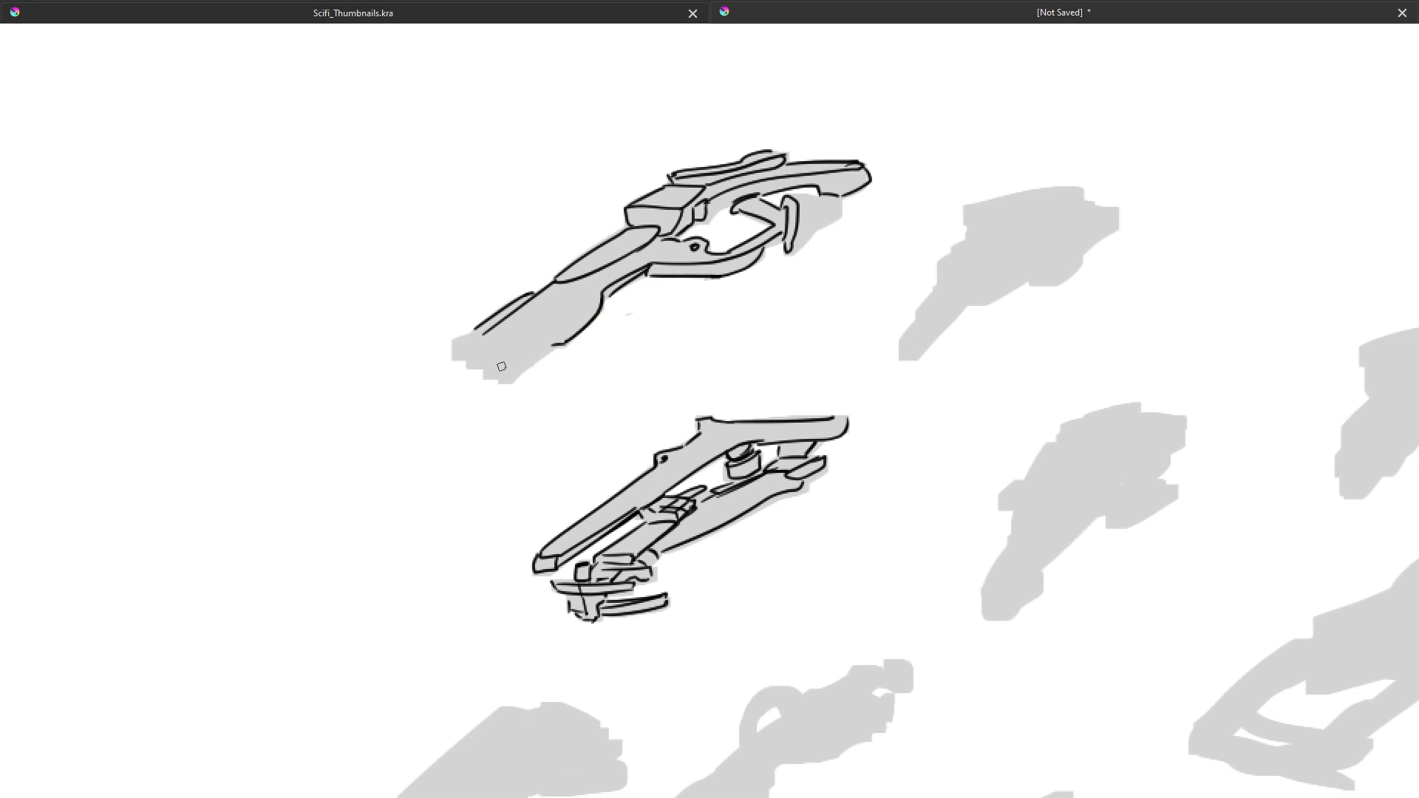
Outline the notched muzzle of the top-left gun and the lower edge of its front barrel
drag(500, 371, 565, 343)
key(ctrl+z)
key(ctrl+z)
mouse_move(468, 352)
mouse_down()
mouse_move(494, 380)
mouse_move(550, 352)
mouse_move(455, 360)
mouse_up()
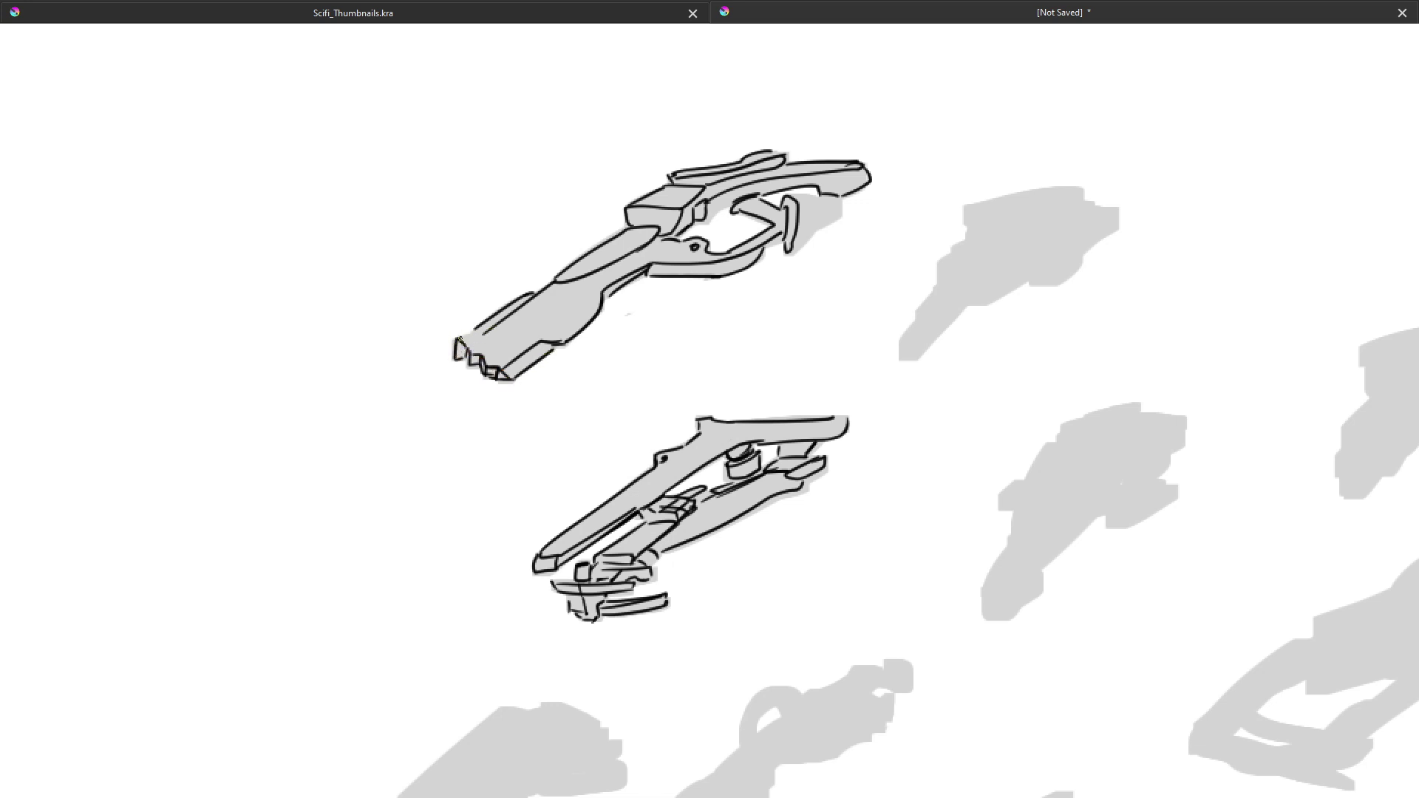
drag(550, 322, 496, 351)
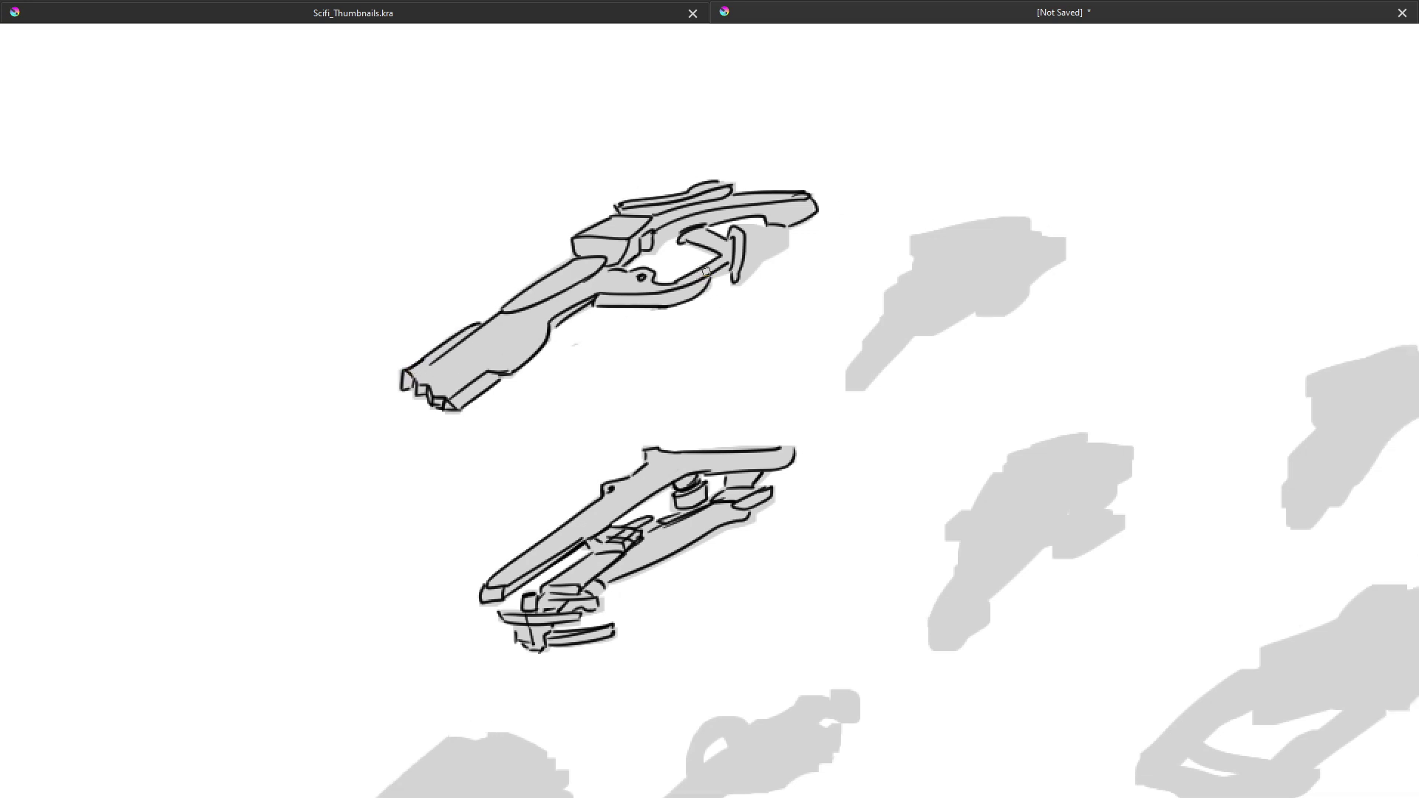
Outline the top-left gun's rear grip and draw the upper, front and lower ledge lines of the neighbouring silhouette
mouse_move(714, 268)
mouse_down()
mouse_move(639, 303)
mouse_move(693, 262)
mouse_move(696, 295)
mouse_move(714, 266)
mouse_move(662, 307)
mouse_move(621, 266)
mouse_move(814, 253)
mouse_up()
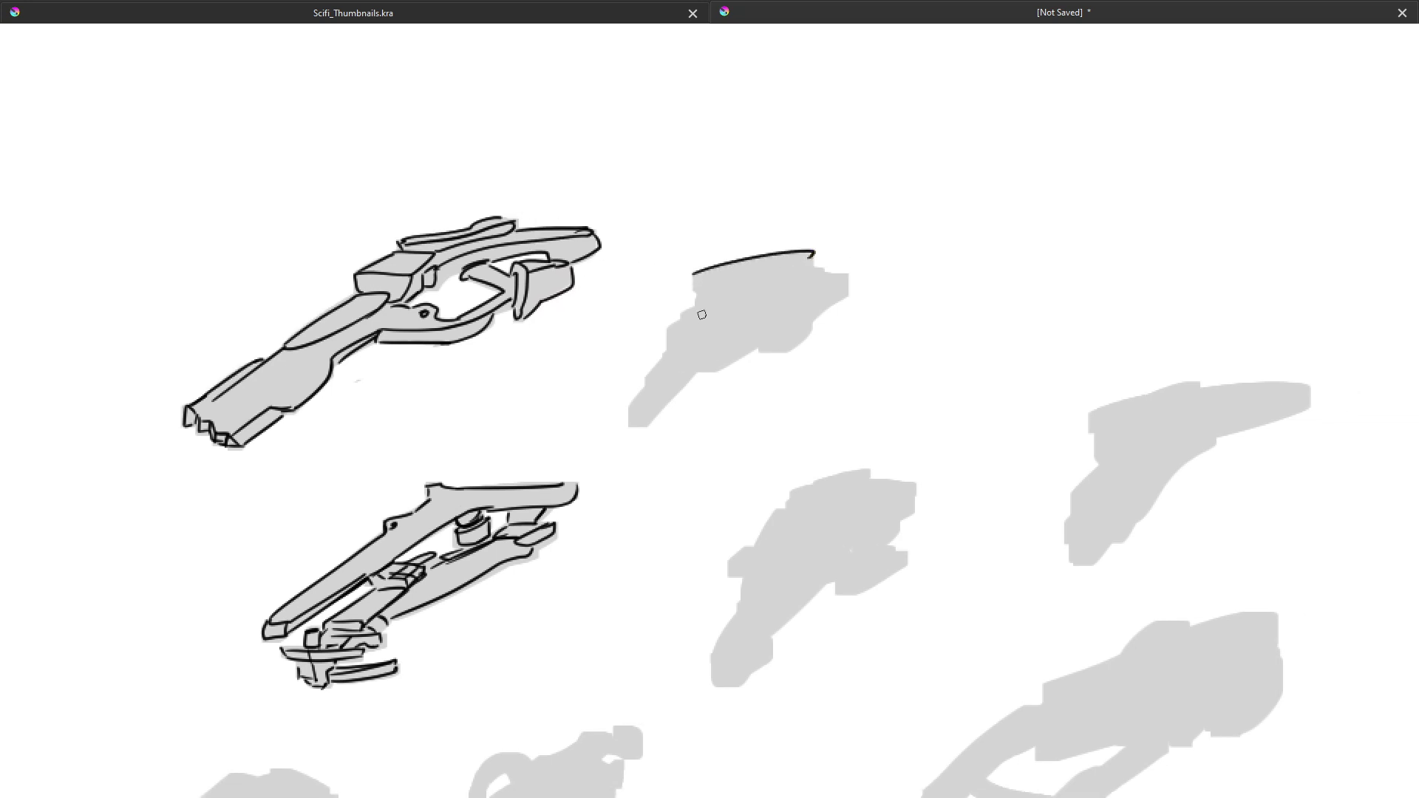
drag(760, 321, 784, 345)
mouse_move(685, 318)
mouse_down()
mouse_move(757, 320)
mouse_move(748, 302)
mouse_move(769, 303)
mouse_move(745, 319)
mouse_move(692, 270)
mouse_up()
drag(813, 252, 816, 264)
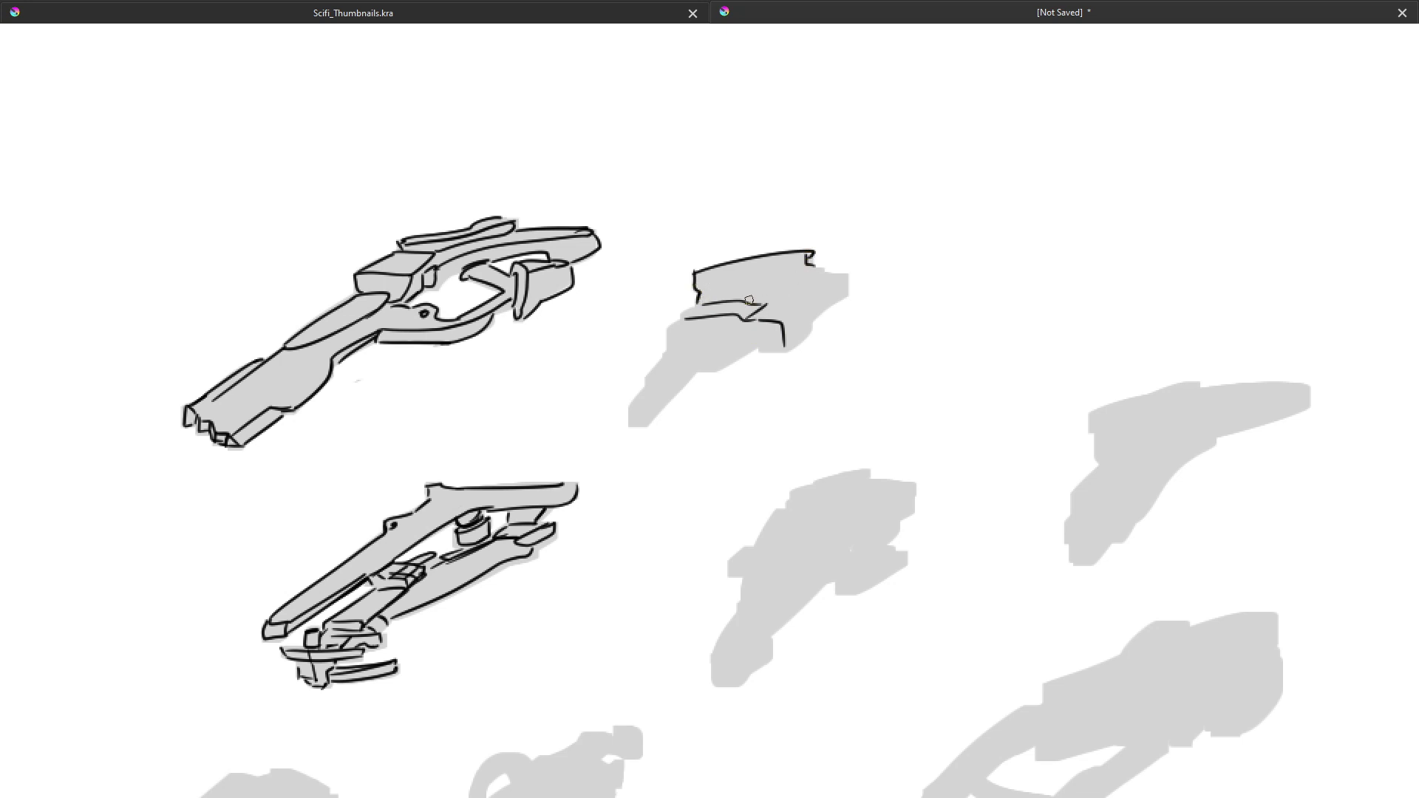
Draw the curved rear panel on the second gun's upper body and the small knob behind it
drag(743, 300, 817, 264)
key(ctrl+z)
key(ctrl+z)
key(ctrl+z)
drag(740, 299, 812, 265)
mouse_move(772, 299)
mouse_down()
mouse_move(836, 291)
mouse_move(810, 262)
mouse_move(829, 290)
mouse_move(766, 305)
mouse_move(810, 302)
mouse_move(826, 292)
mouse_move(817, 267)
mouse_move(847, 296)
mouse_up()
key(ctrl+z)
key(ctrl+z)
key(ctrl+z)
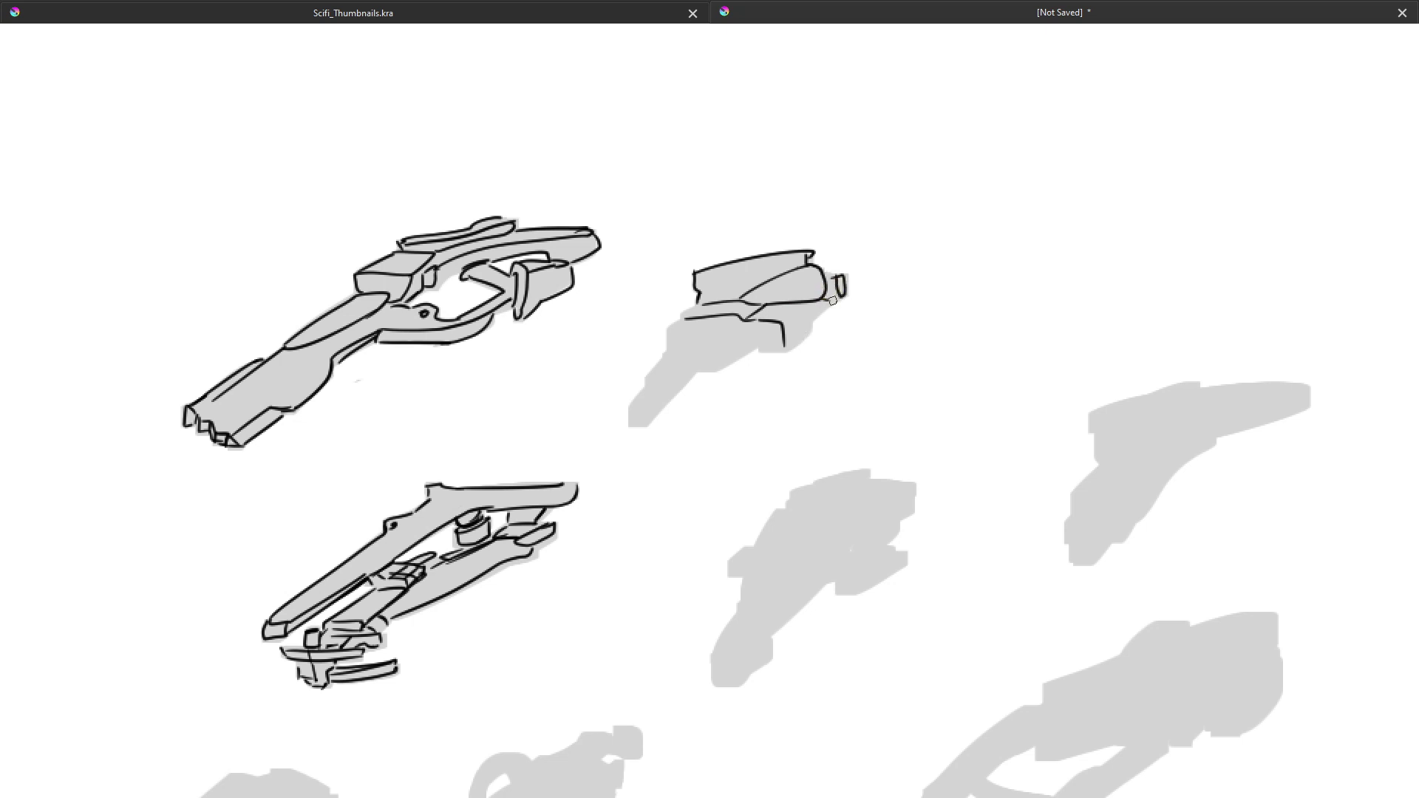
Outline the second gun's lower housing and rear block, and extend a stepped, narrow barrel from its front
drag(839, 296, 811, 319)
mouse_move(810, 317)
mouse_down()
mouse_move(784, 352)
mouse_move(797, 341)
mouse_move(753, 341)
mouse_move(785, 350)
mouse_up()
mouse_move(701, 366)
mouse_down()
mouse_move(747, 350)
mouse_move(691, 344)
mouse_move(702, 351)
mouse_move(658, 376)
mouse_move(683, 363)
mouse_move(656, 371)
mouse_move(701, 305)
mouse_up()
mouse_move(649, 375)
mouse_down()
mouse_move(667, 383)
mouse_move(636, 400)
mouse_move(642, 413)
mouse_move(754, 346)
mouse_move(696, 368)
mouse_move(702, 321)
mouse_up()
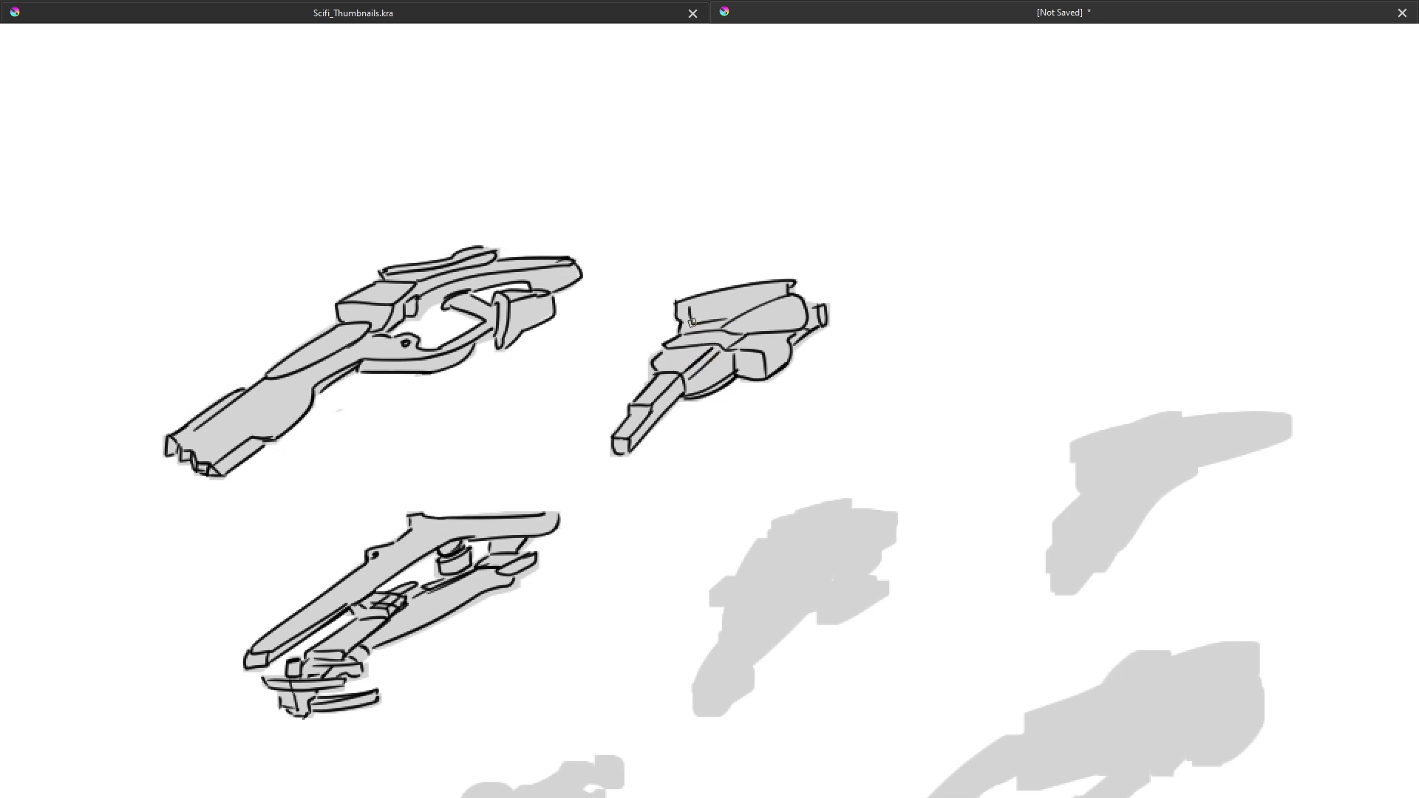
Add a short contour line near the front of the second gun's upper body and a dot on its lower block
key(ctrl+z)
key(ctrl+z)
drag(689, 323, 721, 319)
click(754, 359)
Draw the curved front panel edge and the slim top rail on the silhouette right of the bow-shaped gun
mouse_move(747, 466)
mouse_down()
mouse_move(803, 406)
mouse_move(797, 321)
mouse_move(658, 282)
mouse_move(631, 234)
mouse_up()
drag(674, 350, 666, 316)
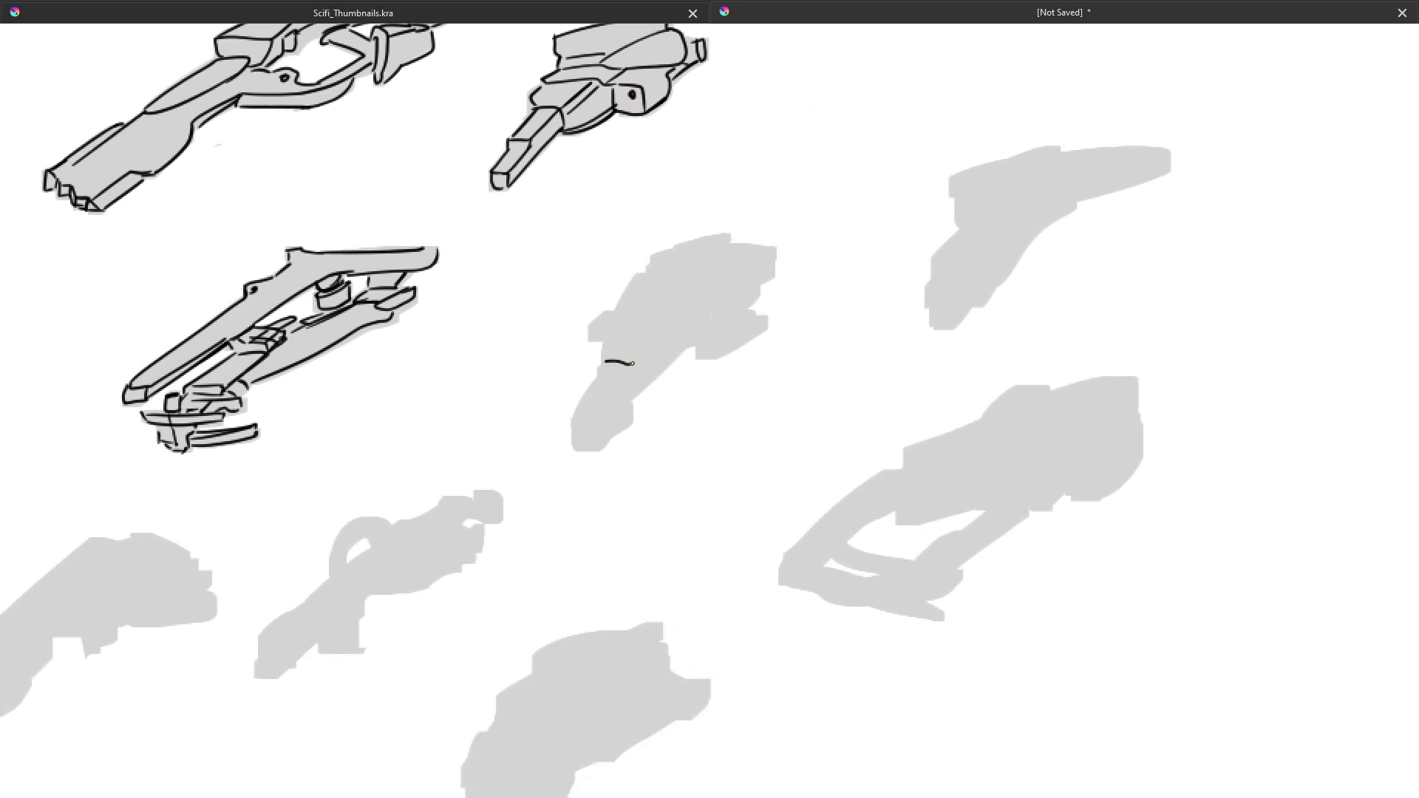
drag(634, 362, 644, 351)
mouse_move(637, 274)
mouse_down()
mouse_move(669, 281)
mouse_move(646, 351)
mouse_move(673, 291)
mouse_move(642, 275)
mouse_move(730, 237)
mouse_move(655, 261)
mouse_move(718, 236)
mouse_up()
key(ctrl+z)
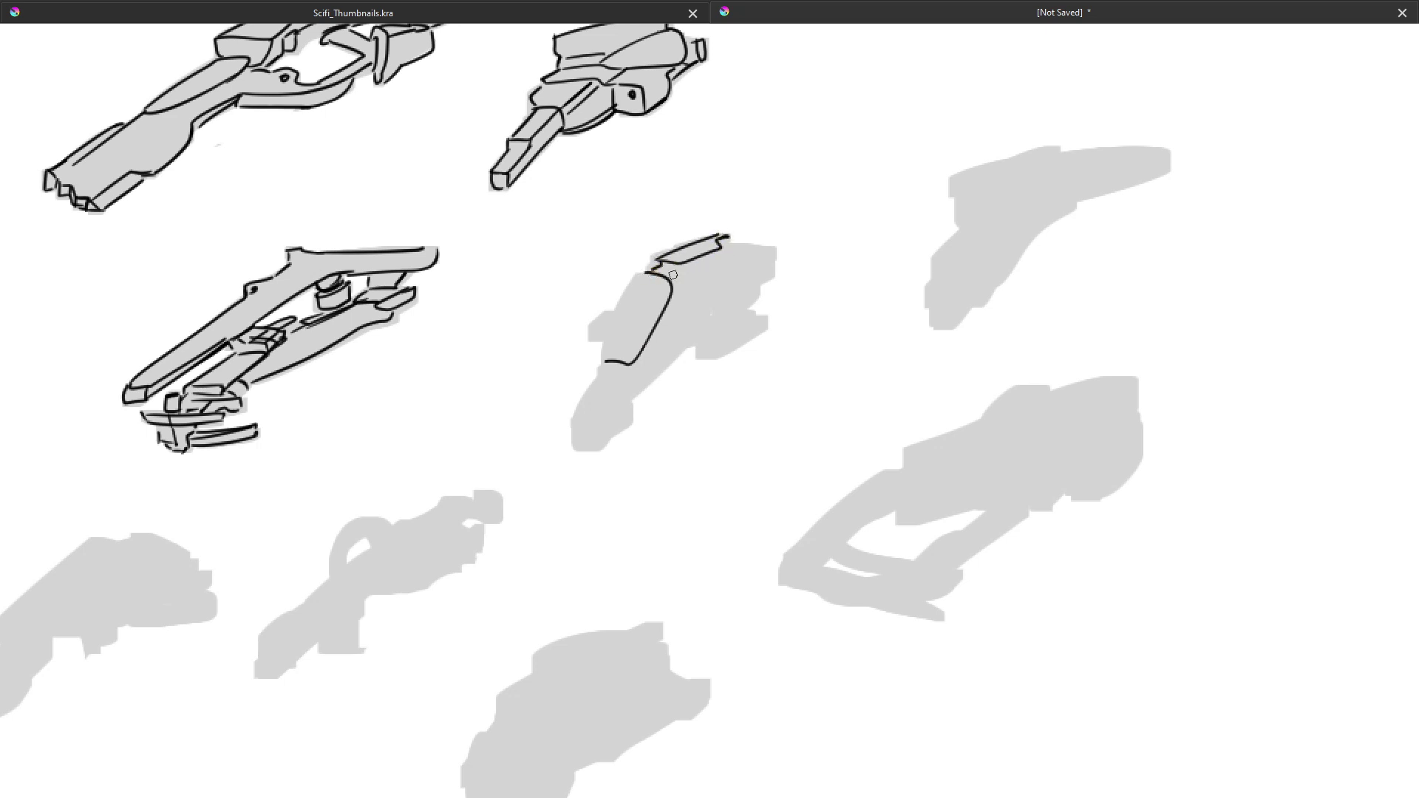
Outline the angular rear end, the protruding lower fin and the sloping underside of that gun
mouse_move(721, 245)
mouse_down()
mouse_move(772, 247)
mouse_move(774, 279)
mouse_move(720, 248)
mouse_up()
mouse_move(706, 318)
mouse_down()
mouse_move(740, 305)
mouse_move(767, 320)
mouse_move(744, 341)
mouse_move(766, 325)
mouse_move(696, 344)
mouse_up()
drag(632, 399, 689, 348)
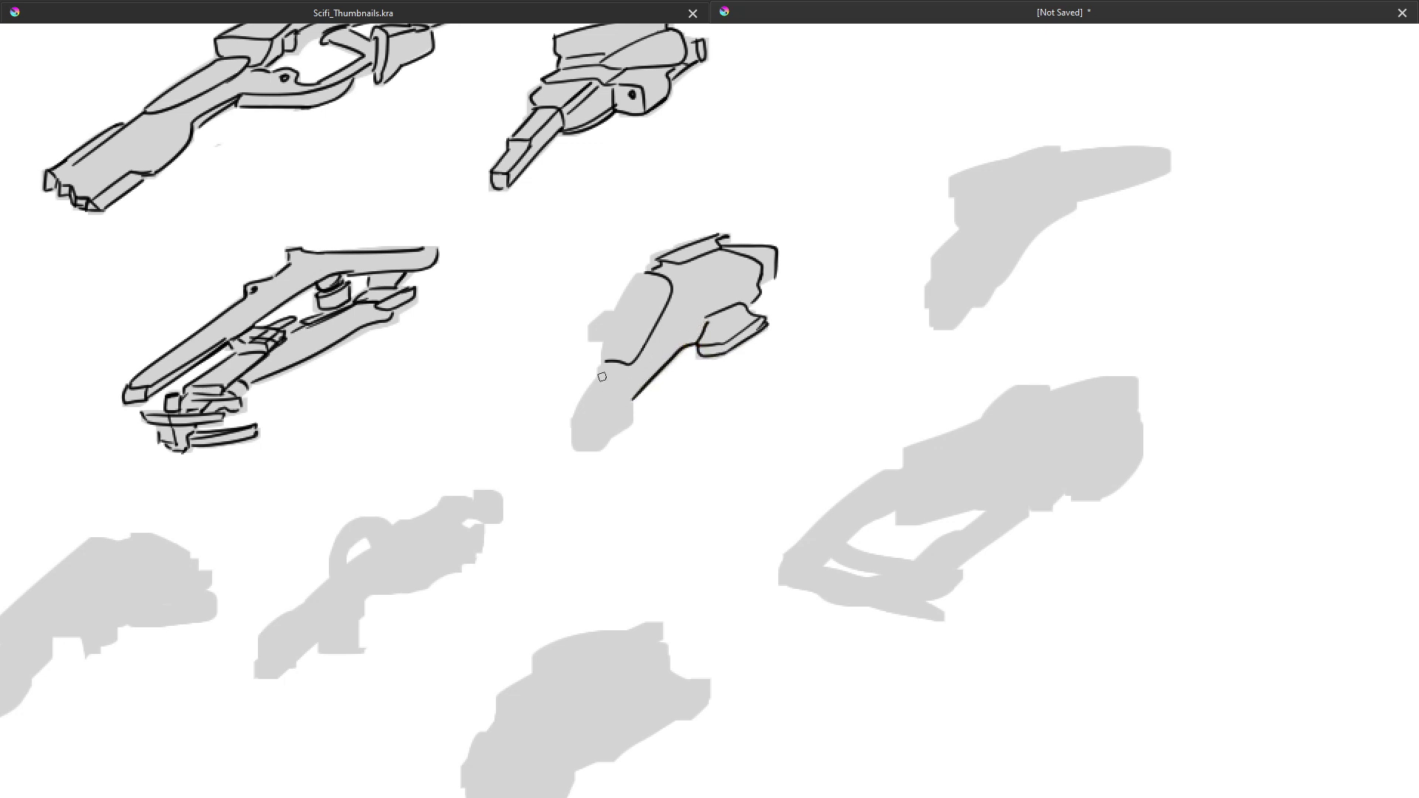
Outline the tapered nose of the gun and divide it with a curved inner line and a collar
mouse_move(602, 378)
mouse_down()
mouse_move(631, 405)
mouse_move(583, 404)
mouse_move(598, 380)
mouse_move(573, 432)
mouse_up()
key(ctrl+z)
mouse_move(576, 414)
mouse_down()
mouse_move(573, 442)
mouse_move(602, 446)
mouse_up()
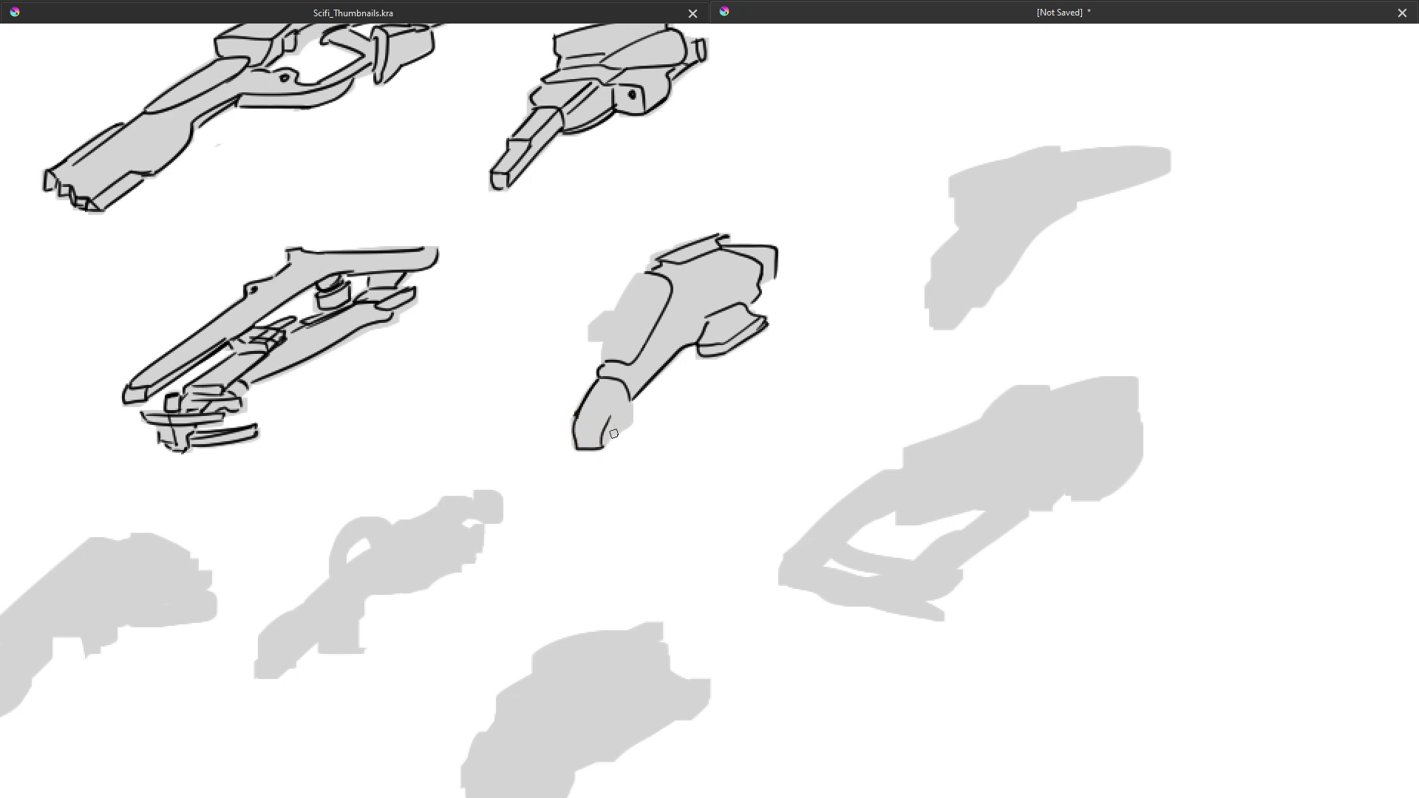
key(ctrl+z)
mouse_move(633, 394)
mouse_down()
mouse_move(599, 439)
mouse_move(620, 390)
mouse_up()
Draw a contour line along the gun's body, close the rounded front panel and add a small side knob
drag(688, 327, 669, 341)
mouse_move(606, 419)
mouse_down()
mouse_move(684, 321)
mouse_move(718, 305)
mouse_up()
key(ctrl+z)
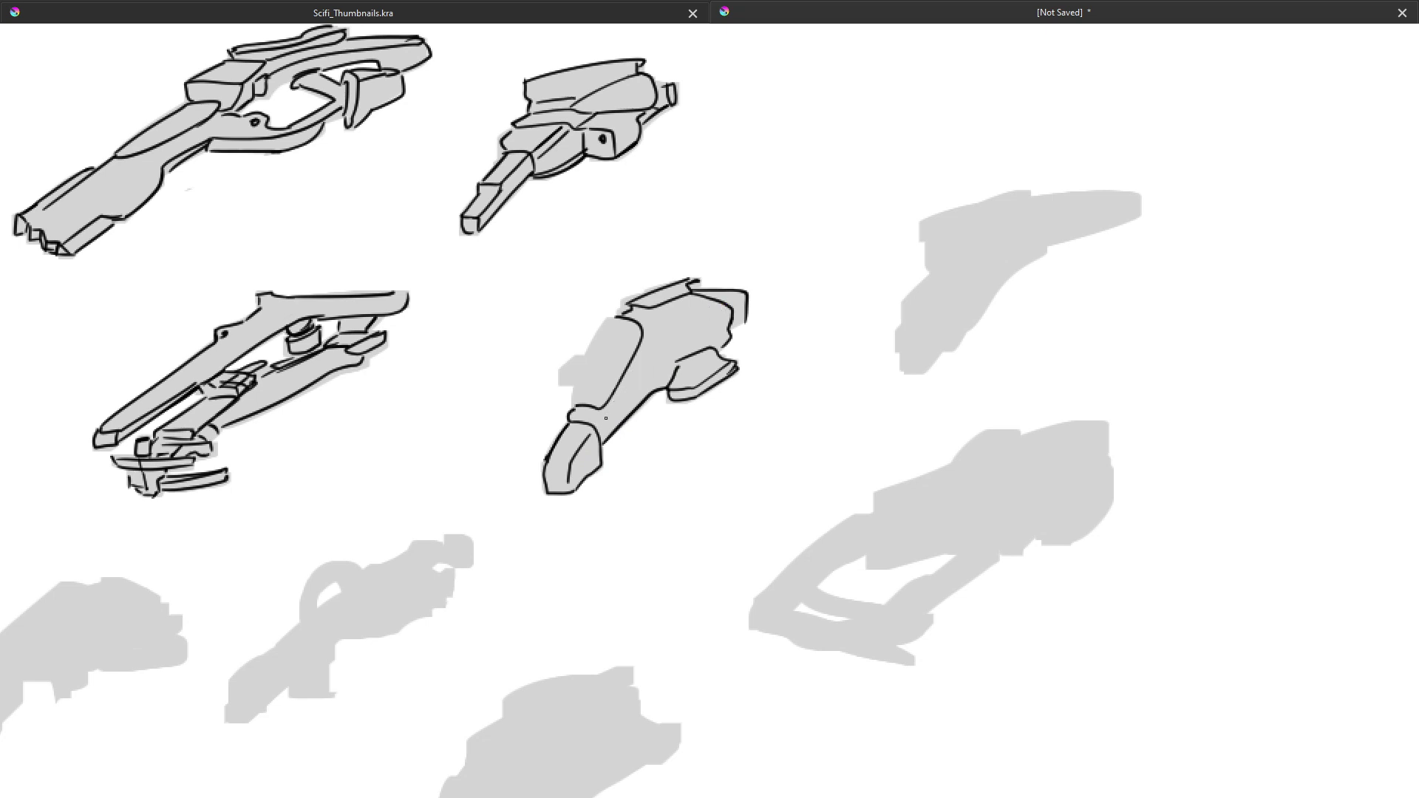
mouse_move(608, 416)
mouse_down()
mouse_move(673, 334)
mouse_move(718, 309)
mouse_up()
key(ctrl+z)
mouse_move(612, 409)
mouse_down()
mouse_move(665, 326)
mouse_move(715, 312)
mouse_up()
mouse_move(573, 403)
mouse_down()
mouse_move(613, 323)
mouse_move(574, 391)
mouse_up()
key(ctrl+z)
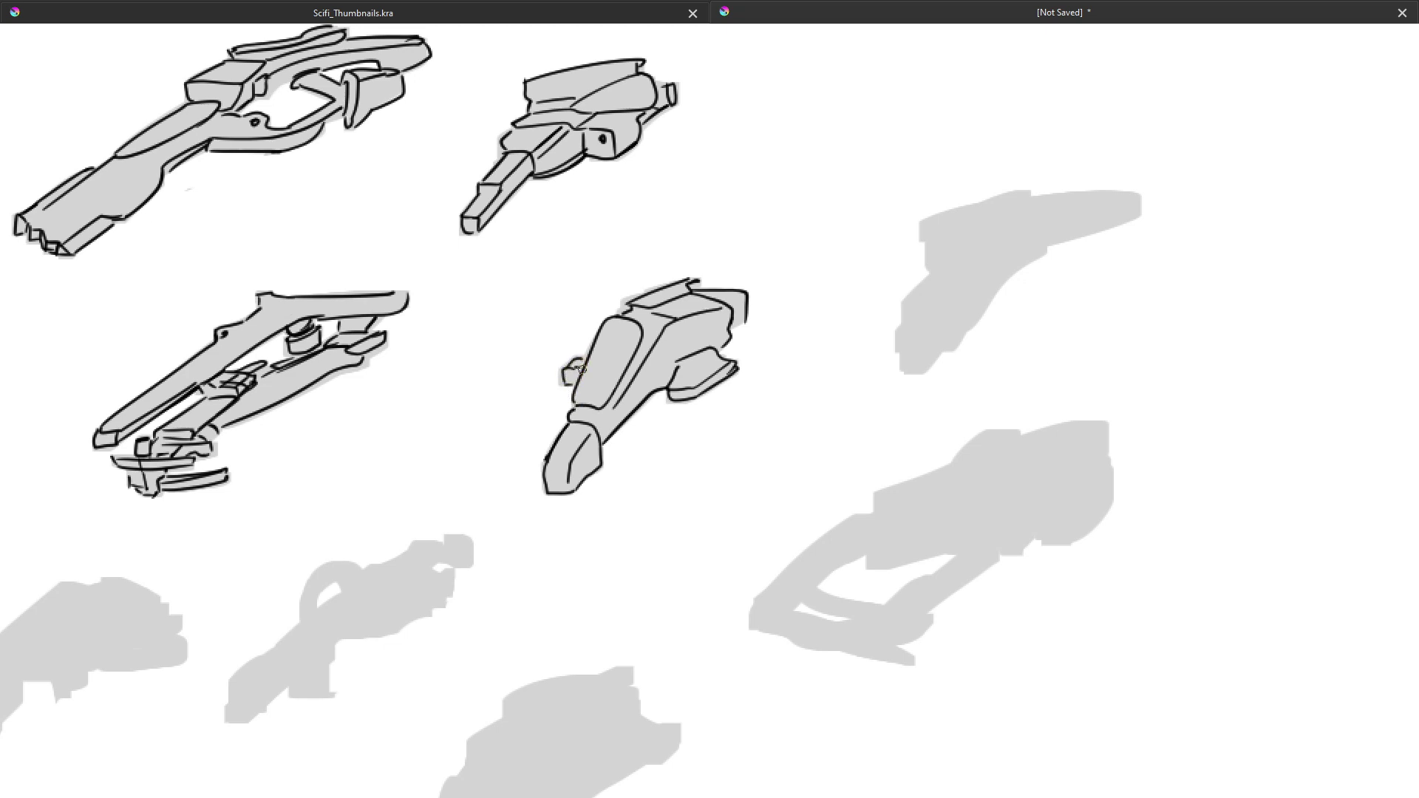
Outline the large open-framed silhouette's rectangular front face, its sloping top edge and the rounded bump above
drag(1012, 274, 747, 293)
mouse_move(622, 415)
mouse_down()
mouse_move(580, 377)
mouse_move(536, 415)
mouse_move(643, 402)
mouse_move(638, 326)
mouse_move(652, 350)
mouse_up()
mouse_move(443, 471)
mouse_down()
mouse_move(576, 347)
mouse_move(670, 302)
mouse_move(714, 295)
mouse_up()
key(ctrl+z)
key(ctrl+z)
mouse_move(547, 419)
mouse_down()
mouse_move(643, 412)
mouse_move(629, 384)
mouse_move(667, 384)
mouse_move(627, 389)
mouse_move(613, 360)
mouse_move(602, 429)
mouse_up()
key(ctrl+z)
mouse_move(581, 363)
mouse_down()
mouse_move(579, 427)
mouse_move(606, 430)
mouse_move(611, 358)
mouse_move(686, 335)
mouse_move(703, 296)
mouse_move(728, 299)
mouse_move(693, 330)
mouse_move(811, 290)
mouse_up()
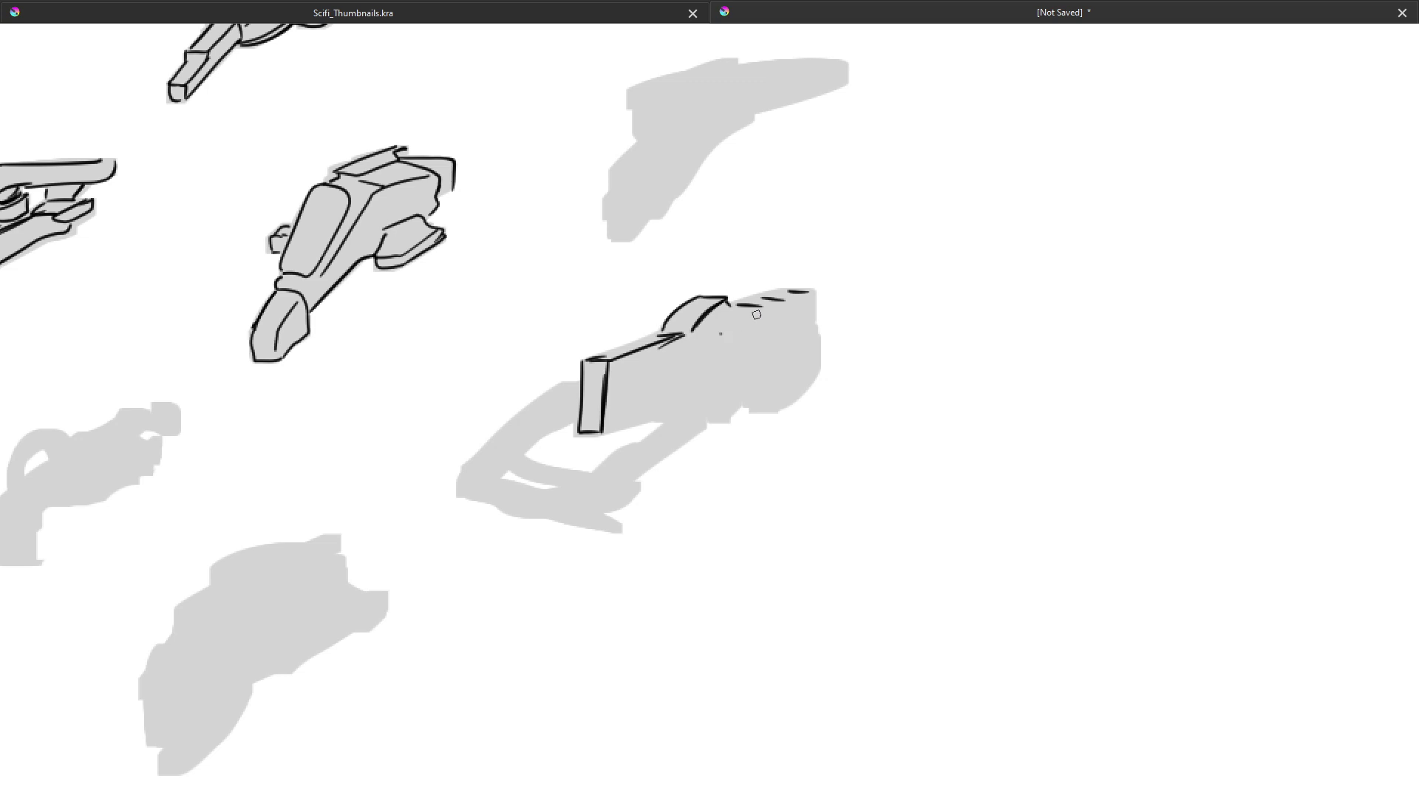
Draw the slotted rear top of the large gun and outline its rounded back and underside with an arched pivot
mouse_move(743, 312)
mouse_down()
mouse_move(810, 290)
mouse_move(786, 301)
mouse_up()
mouse_move(599, 359)
mouse_down()
mouse_move(668, 331)
mouse_move(652, 334)
mouse_up()
mouse_move(562, 419)
mouse_down()
mouse_move(662, 405)
mouse_move(644, 388)
mouse_move(662, 406)
mouse_move(646, 385)
mouse_move(669, 406)
mouse_move(651, 381)
mouse_move(672, 397)
mouse_move(621, 407)
mouse_move(721, 397)
mouse_move(767, 374)
mouse_move(774, 281)
mouse_up()
key(ctrl+z)
key(ctrl+z)
key(ctrl+z)
drag(663, 432, 756, 357)
Draw the curved inner edge of the rear arm sweeping down from the large gun's pivot
drag(646, 386, 718, 335)
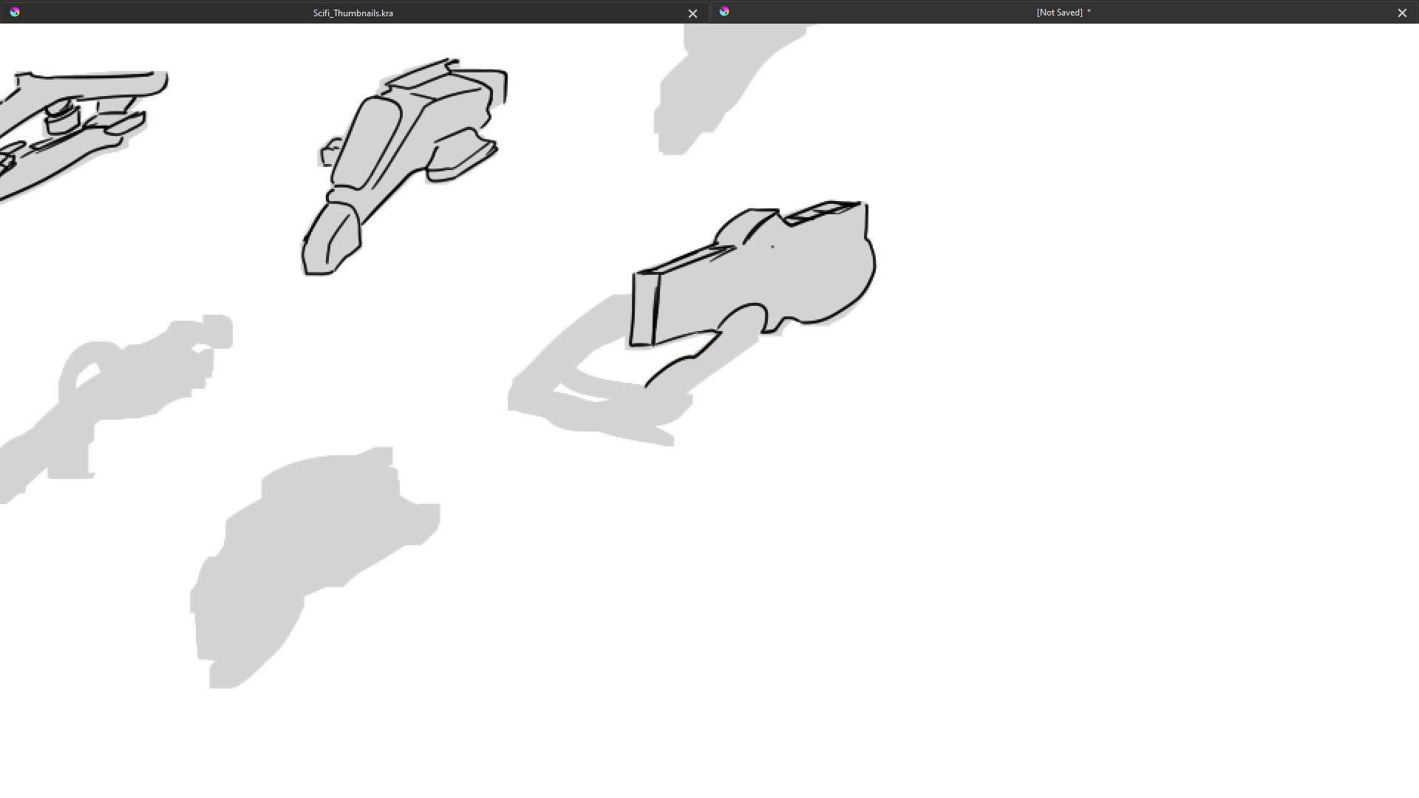
key(ctrl+z)
key(ctrl+z)
drag(626, 415, 719, 334)
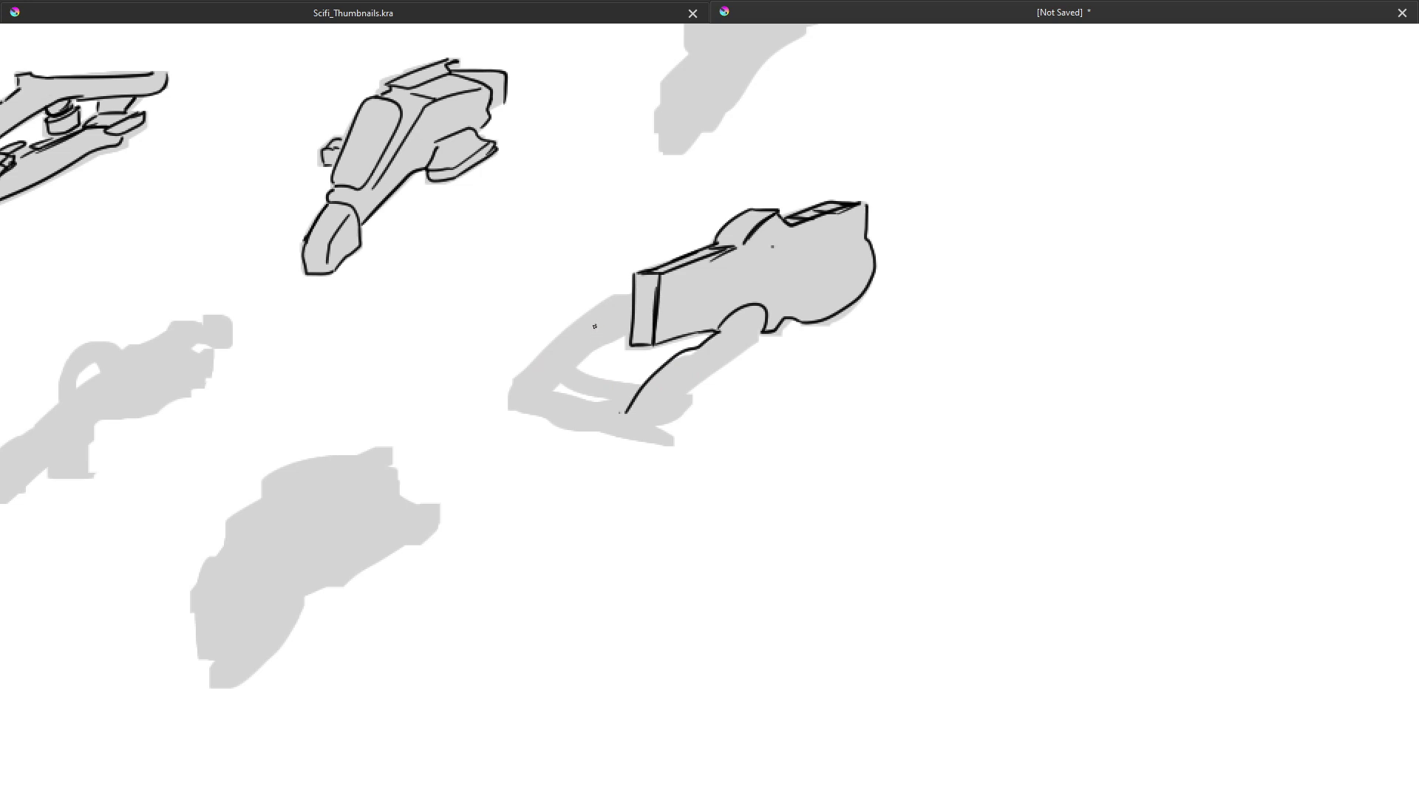
drag(593, 326, 531, 370)
drag(599, 326, 632, 302)
key(ctrl+z)
key(ctrl+z)
drag(531, 376, 628, 308)
mouse_move(717, 331)
mouse_down()
mouse_move(665, 317)
mouse_move(718, 329)
mouse_move(671, 329)
mouse_up()
key(ctrl+z)
key(ctrl)
key(ctrl+z)
key(ctrl+z)
mouse_move(537, 369)
mouse_down()
mouse_move(629, 315)
mouse_move(689, 337)
mouse_up()
key(ctrl+z)
key(ctrl+z)
drag(621, 306, 601, 324)
key(ctrl+z)
key(ctrl+z)
key(ctrl+z)
drag(539, 364, 600, 323)
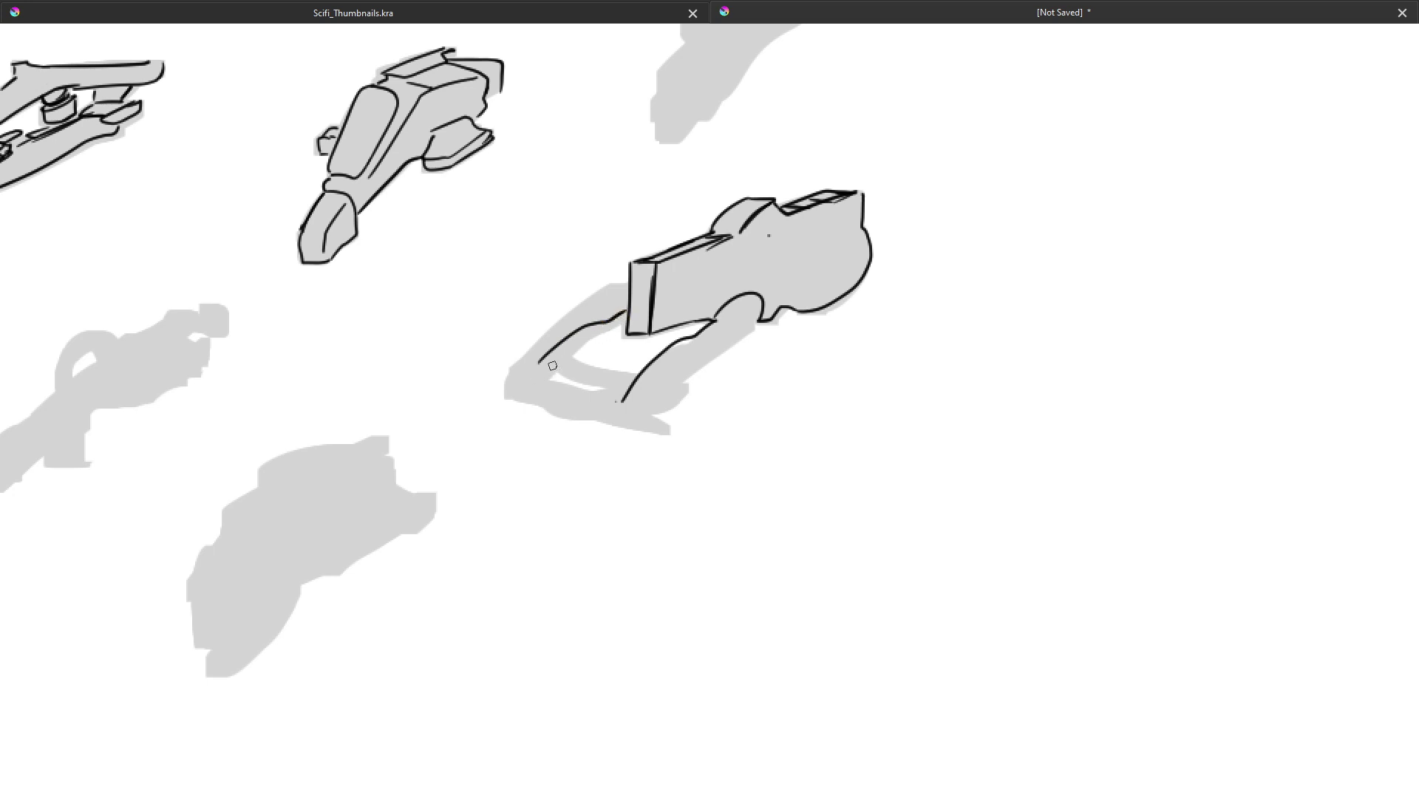
key(ctrl+z)
Draw the front arm's curved inner edge and connect it to the outlined rear arm with crossbars
drag(539, 376, 617, 322)
key(ctrl+z)
mouse_move(623, 320)
mouse_down()
mouse_move(555, 372)
mouse_move(627, 318)
mouse_up()
key(ctrl+z)
mouse_move(550, 409)
mouse_down()
mouse_move(593, 419)
mouse_move(585, 394)
mouse_move(614, 402)
mouse_move(572, 378)
mouse_move(623, 391)
mouse_move(635, 376)
mouse_move(654, 410)
mouse_move(759, 307)
mouse_up()
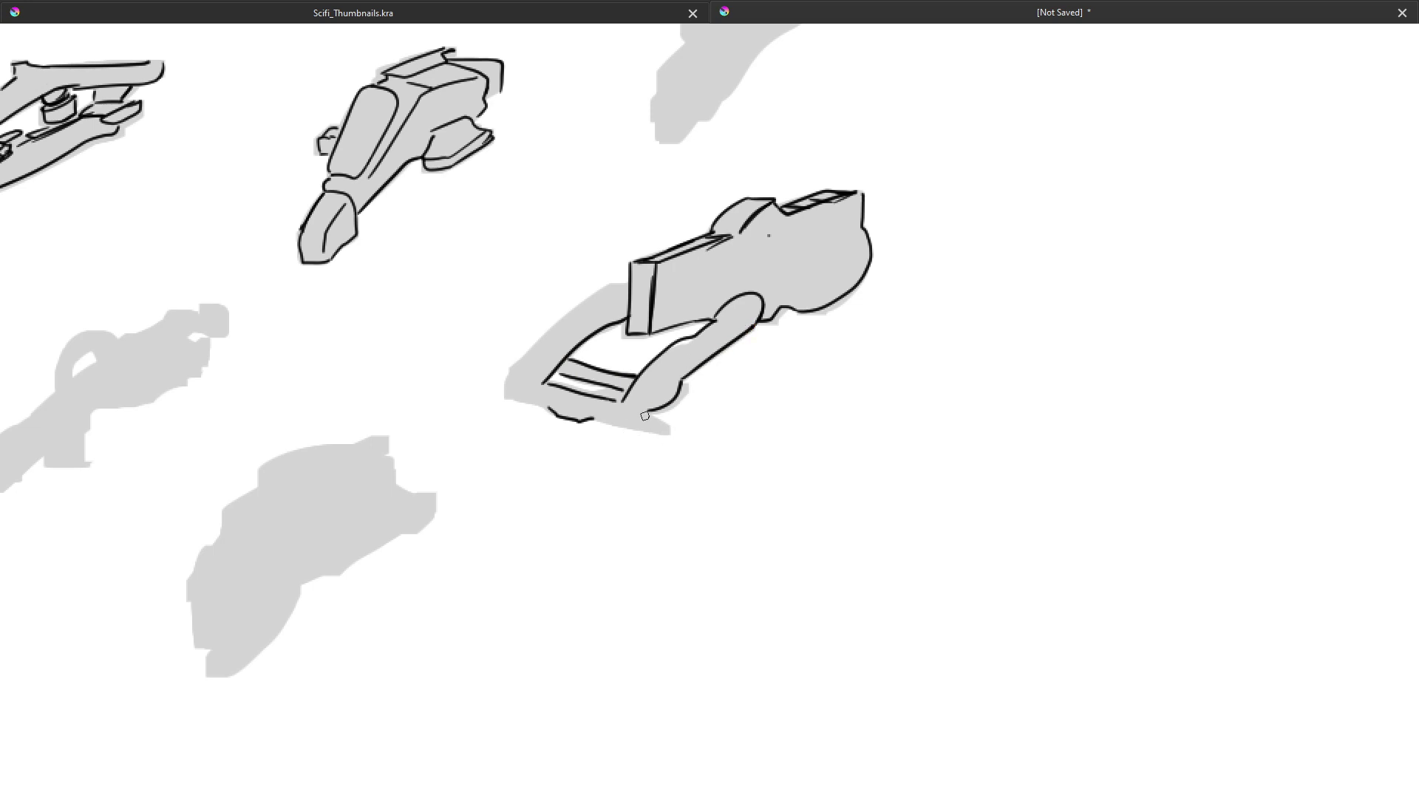
Outline the long flat base plate beneath the large gun's arms, including its angled rear tip
mouse_move(638, 409)
mouse_down()
mouse_move(669, 424)
mouse_move(443, 445)
mouse_move(476, 544)
mouse_move(633, 473)
mouse_move(587, 469)
mouse_move(708, 429)
mouse_up()
key(ctrl+z)
drag(576, 473, 706, 426)
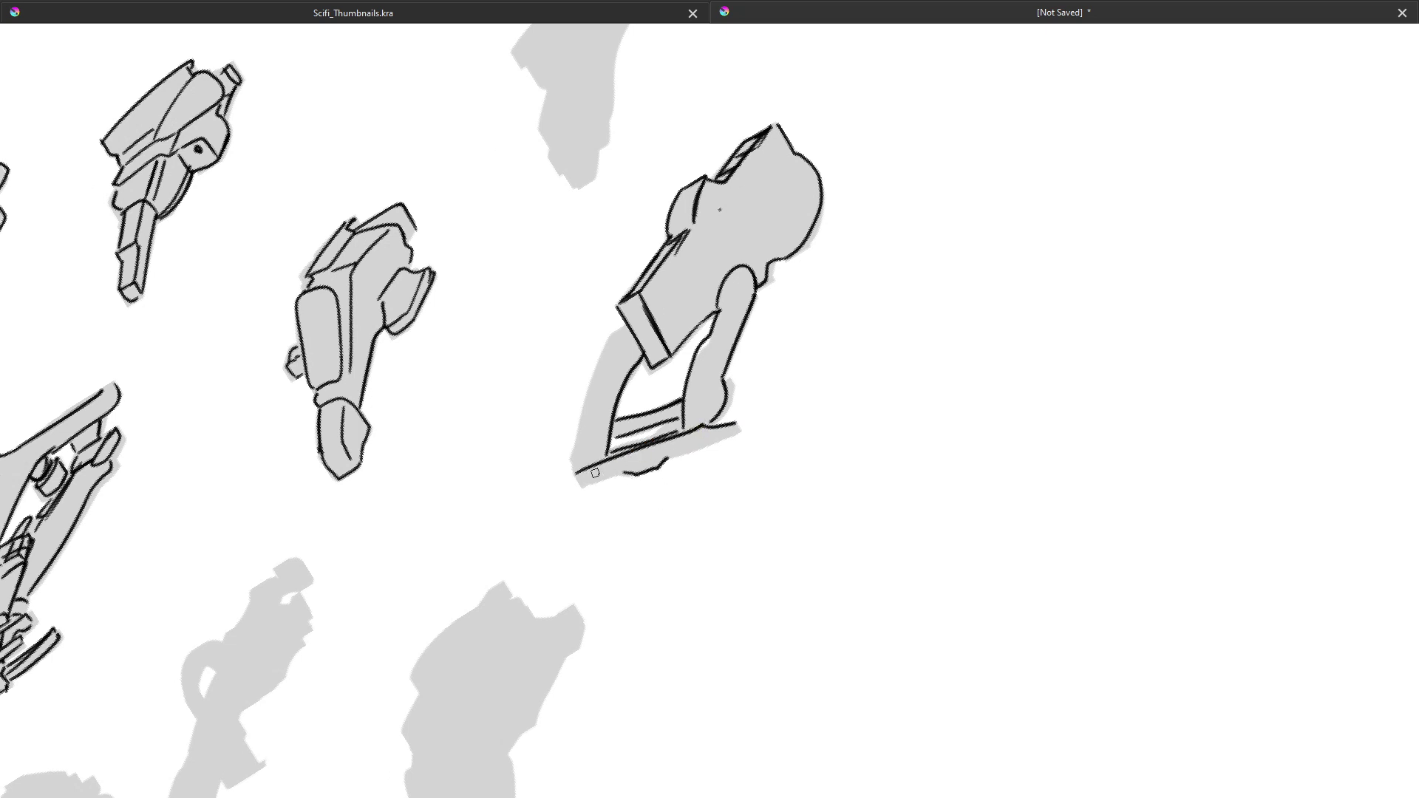
mouse_move(590, 484)
mouse_down()
mouse_move(735, 430)
mouse_move(694, 444)
mouse_move(712, 429)
mouse_move(737, 432)
mouse_move(722, 459)
mouse_up()
key(ctrl+z)
drag(824, 374, 794, 439)
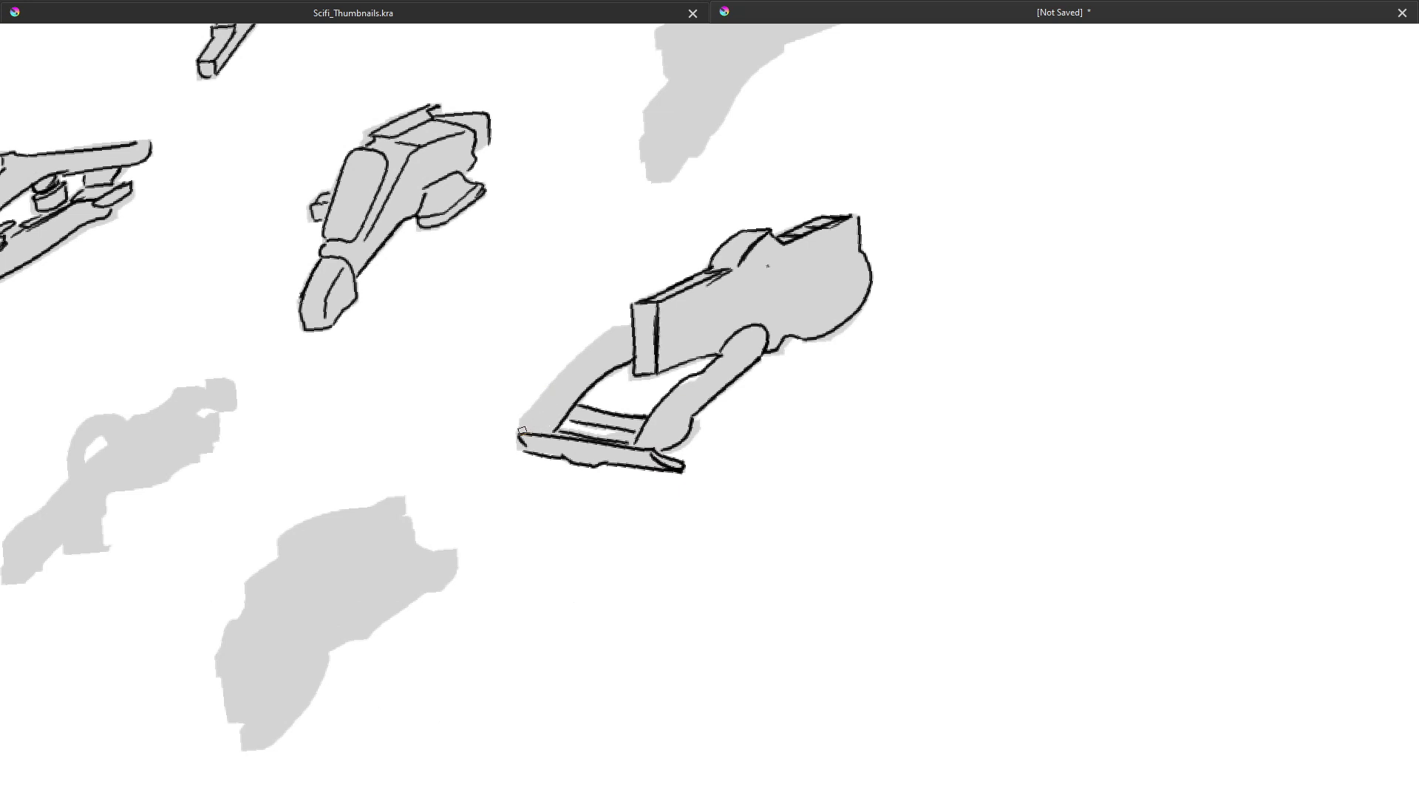
mouse_move(527, 429)
mouse_down()
mouse_move(594, 365)
mouse_move(627, 356)
mouse_up()
key(ctrl+z)
drag(522, 436, 607, 357)
key(ctrl+z)
mouse_move(519, 436)
mouse_down()
mouse_move(588, 365)
mouse_move(630, 347)
mouse_up()
key(ctrl+z)
Try to reuse the rear arm's inner curve as the front arm's outer edge by selecting, copying and moving it
drag(635, 442, 655, 427)
mouse_move(711, 355)
mouse_down()
mouse_move(644, 428)
mouse_move(650, 442)
mouse_move(566, 390)
mouse_up()
key(t)
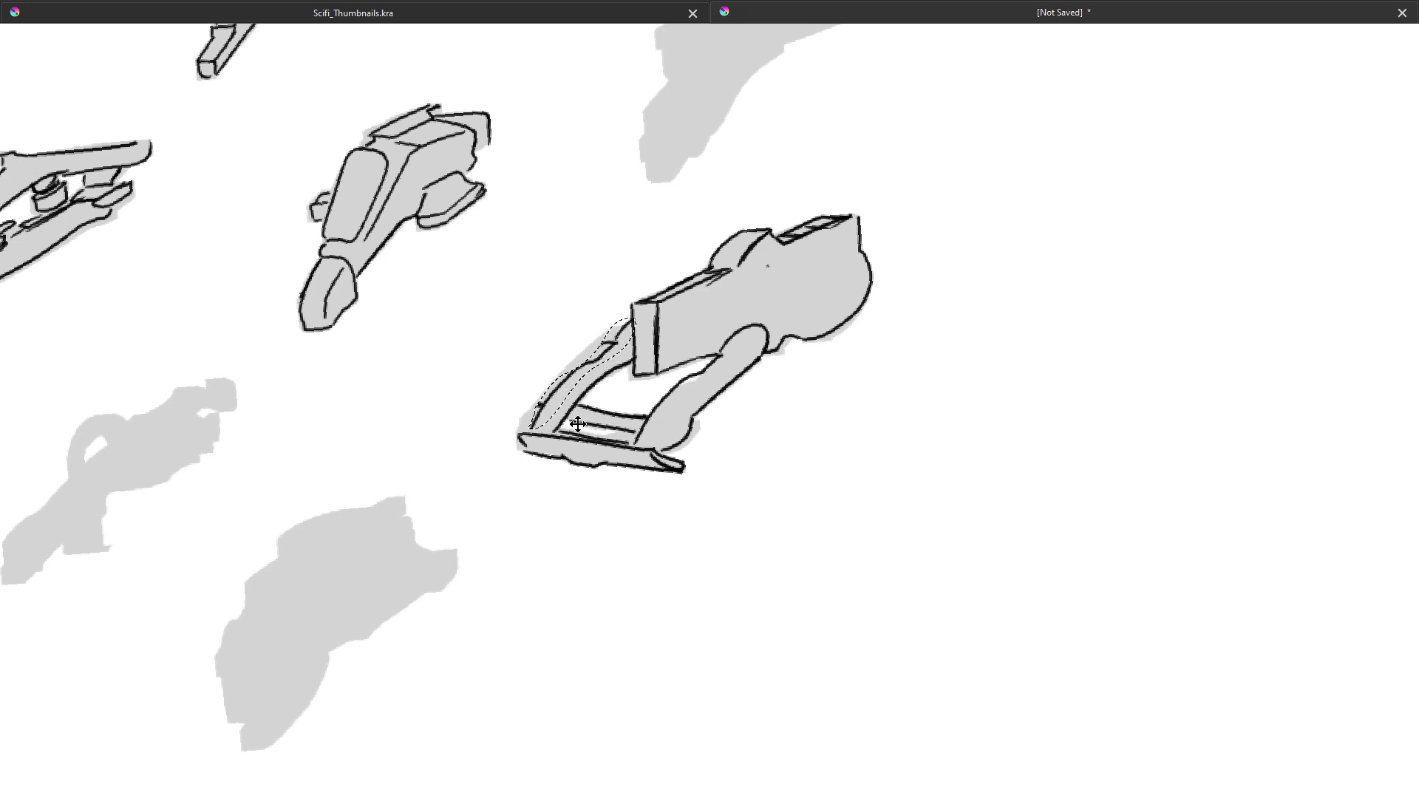
key(b)
key(space)
drag(633, 400, 624, 377)
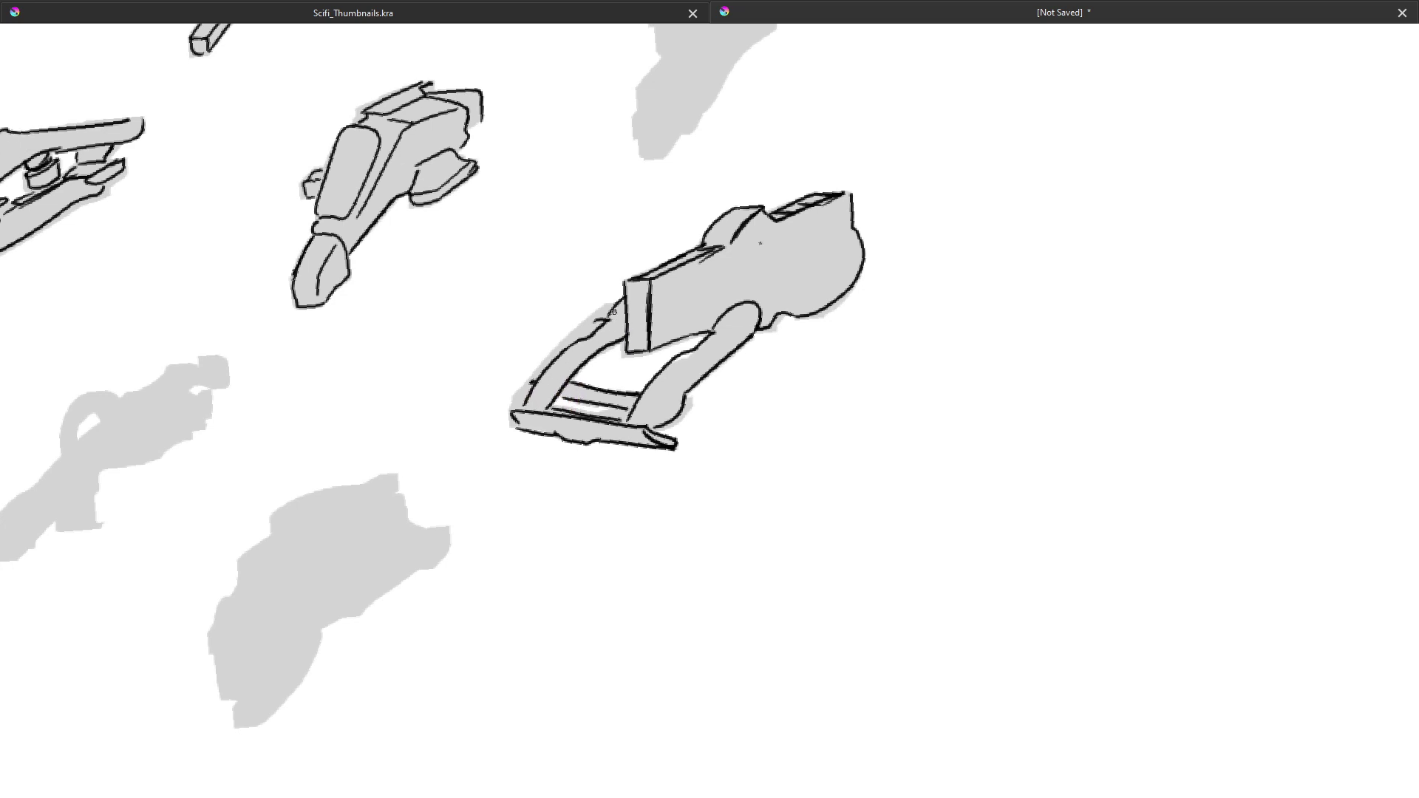
key(ctrl+z)
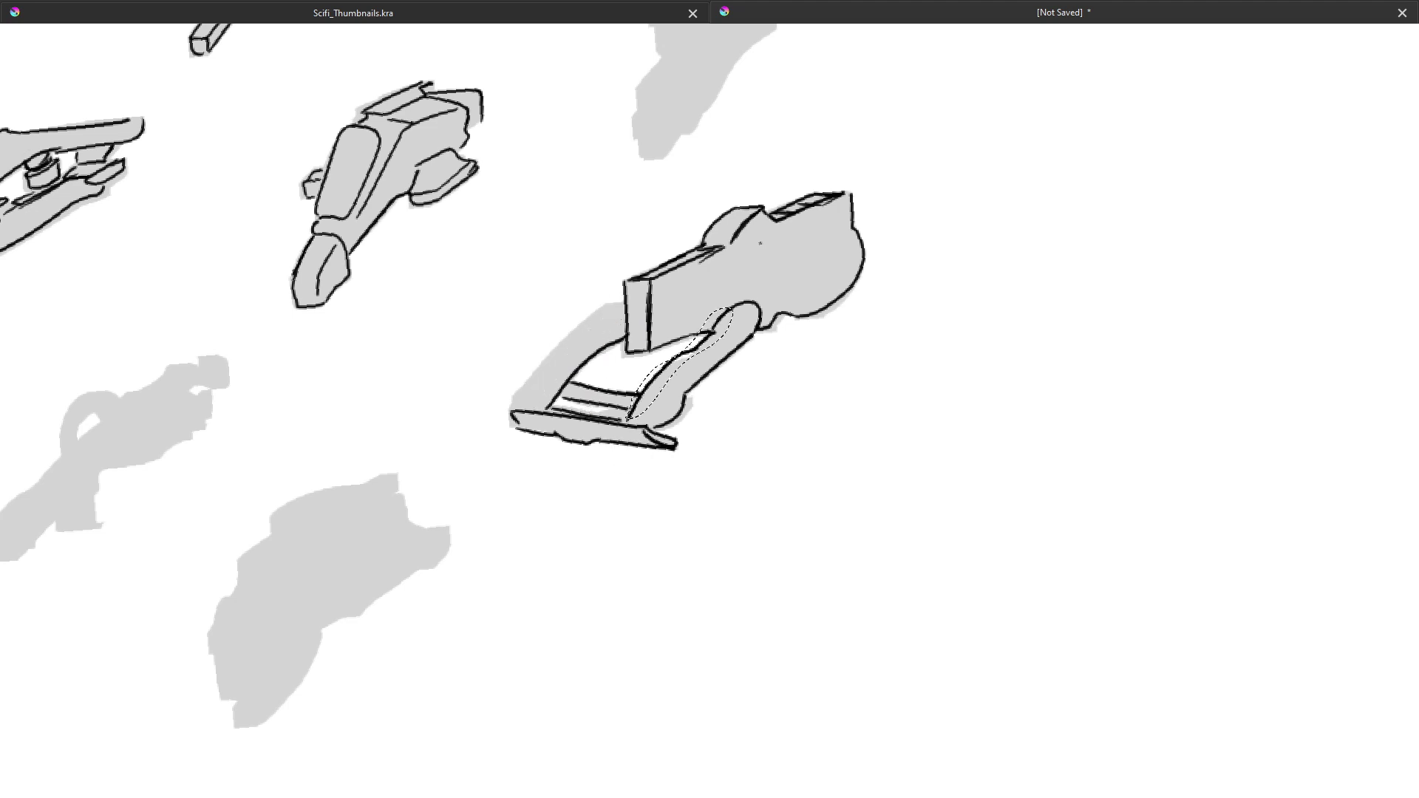
key(ctrl+z)
Draw the front arm's curved outer edge freehand from the base plate up to the front face
mouse_move(518, 407)
mouse_down()
mouse_move(585, 337)
mouse_move(632, 317)
mouse_up()
drag(592, 420, 609, 365)
mouse_move(514, 439)
mouse_down()
mouse_move(606, 392)
mouse_move(786, 343)
mouse_up()
drag(644, 415, 653, 359)
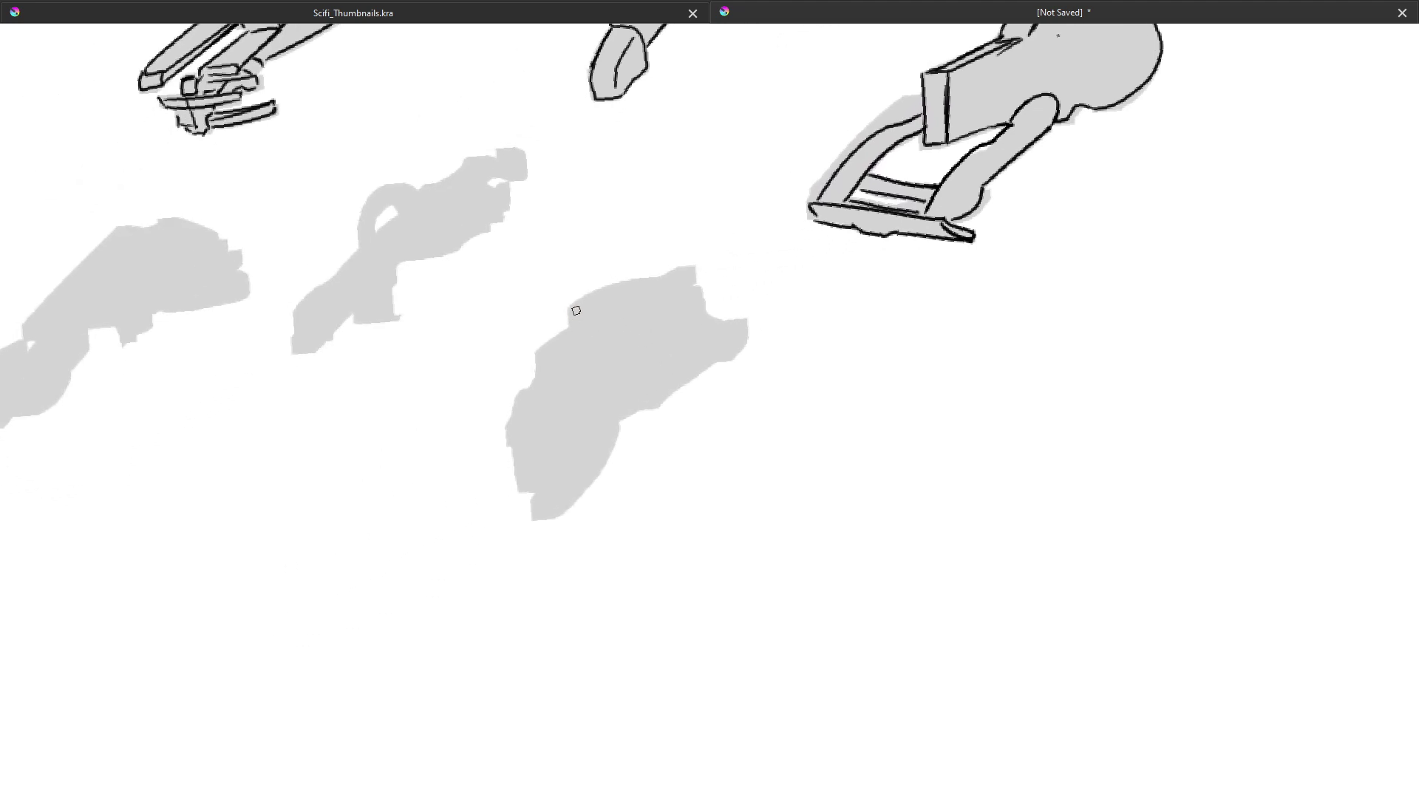
Outline the raised casing on top of the lowest silhouette, with a small rear sight, a rear knob and a front shoulder
mouse_move(575, 311)
mouse_down()
mouse_move(621, 329)
mouse_move(695, 281)
mouse_up()
key(ctrl+z)
key(ctrl+z)
drag(594, 306, 667, 284)
key(ctrl+z)
drag(576, 304, 671, 287)
mouse_move(598, 319)
mouse_down()
mouse_move(625, 337)
mouse_move(603, 338)
mouse_move(680, 307)
mouse_move(716, 357)
mouse_move(738, 323)
mouse_move(742, 346)
mouse_move(725, 363)
mouse_move(736, 325)
mouse_move(707, 304)
mouse_move(699, 266)
mouse_up()
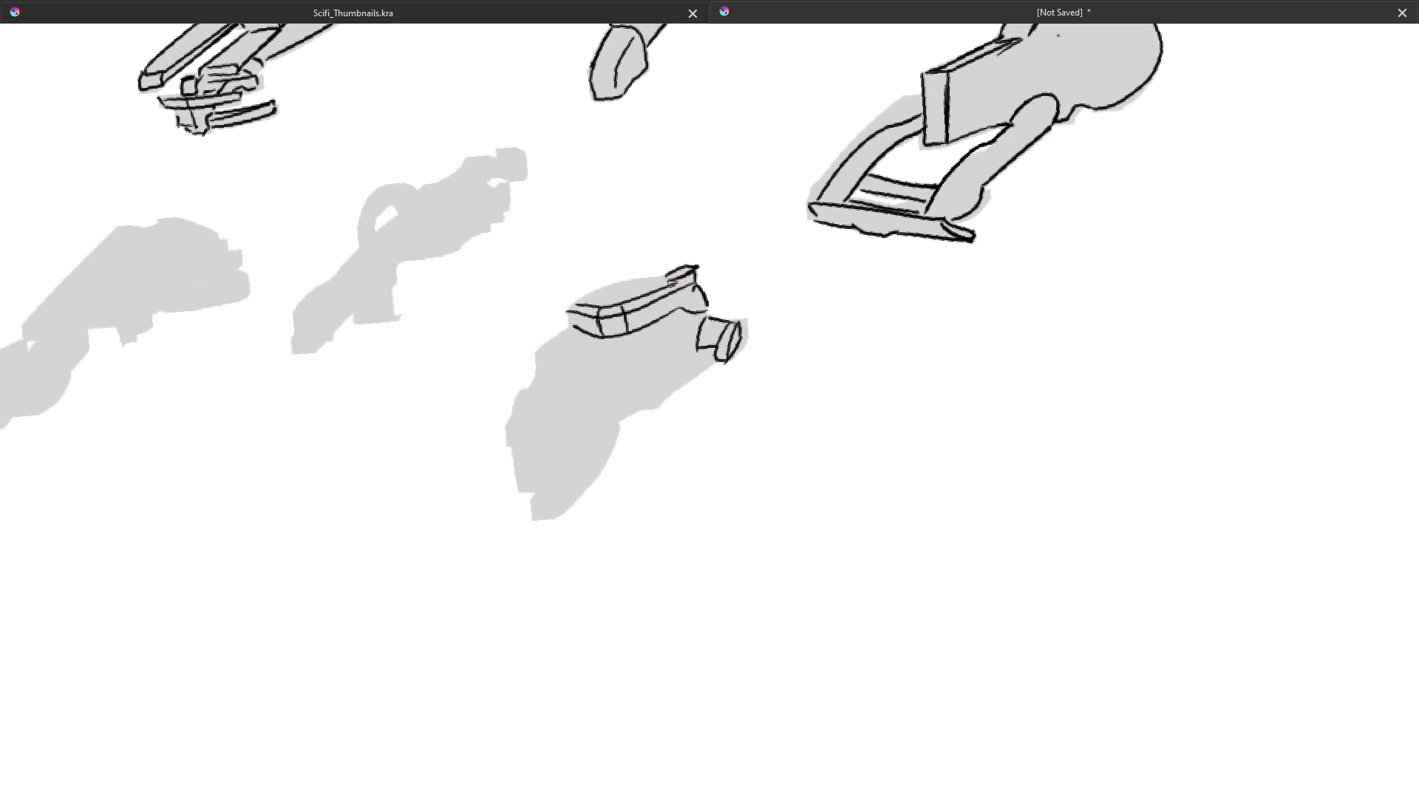
mouse_move(571, 309)
mouse_down()
mouse_move(674, 277)
mouse_move(605, 303)
mouse_move(592, 343)
mouse_up()
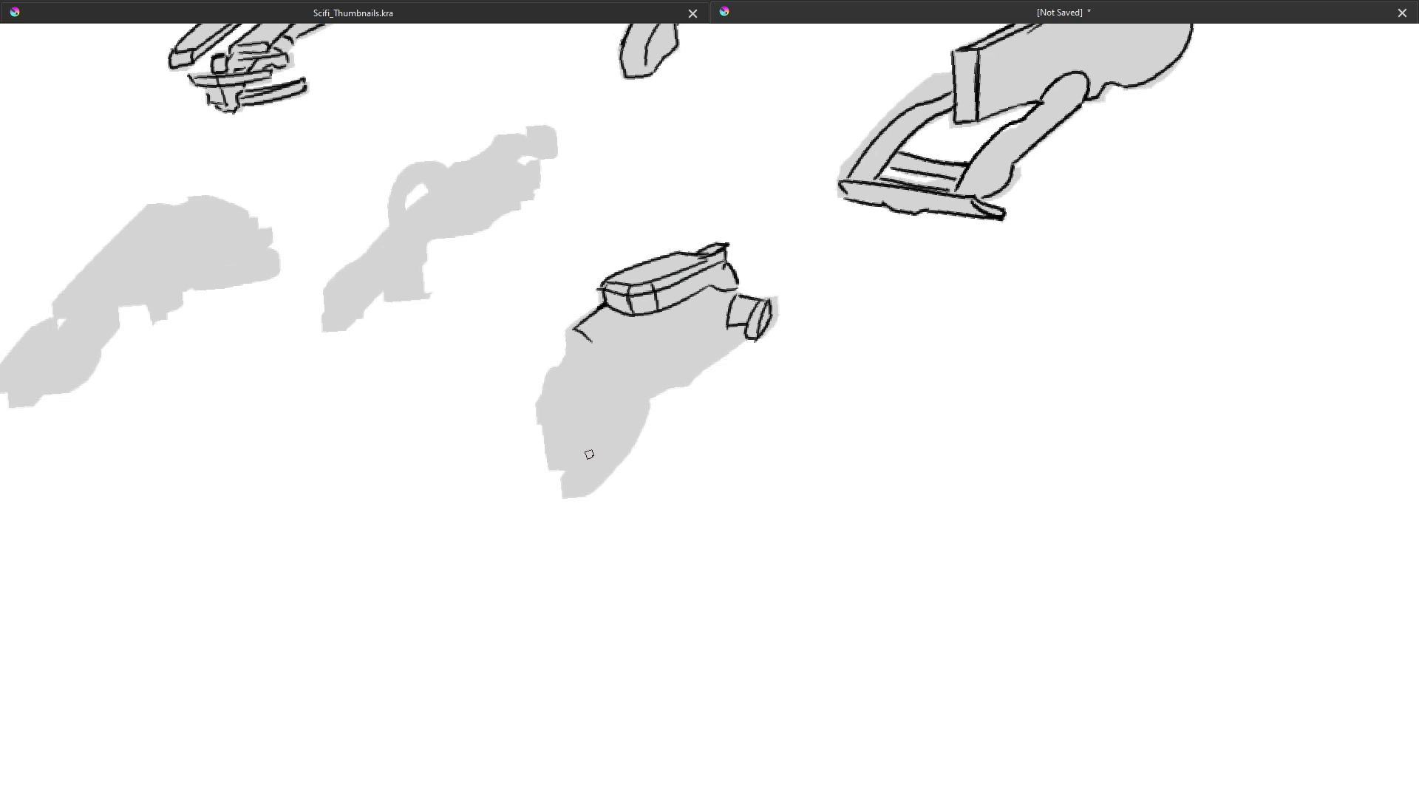
Outline the curved lower blade of the lowest gun and the narrow front plate with its small side knob
mouse_move(569, 477)
mouse_down()
mouse_move(621, 405)
mouse_move(652, 399)
mouse_move(633, 443)
mouse_move(650, 406)
mouse_up()
mouse_move(544, 425)
mouse_down()
mouse_move(535, 400)
mouse_move(562, 404)
mouse_move(559, 467)
mouse_up()
key(ctrl+z)
mouse_move(540, 398)
mouse_down()
mouse_move(552, 366)
mouse_move(551, 469)
mouse_move(543, 400)
mouse_up()
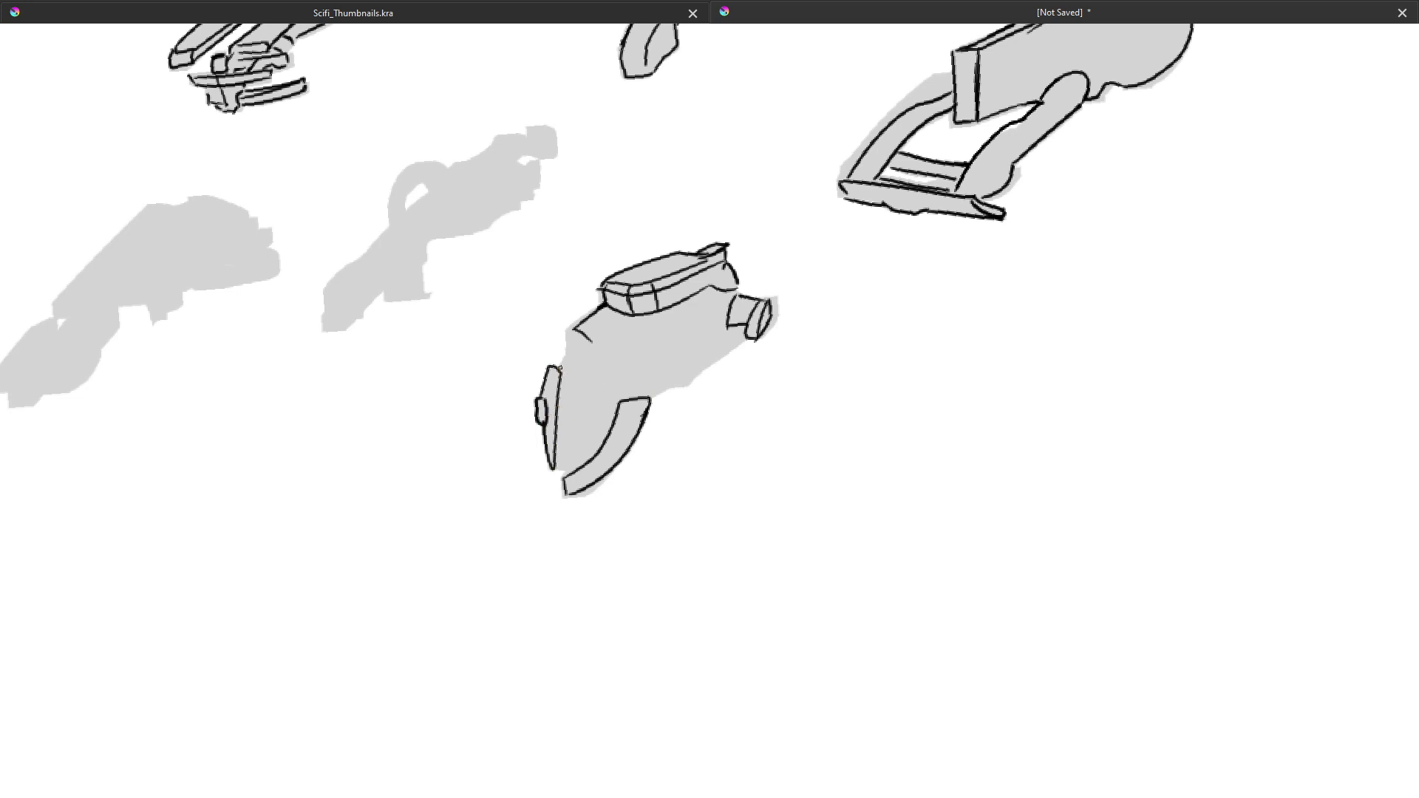
Give the lowest gun's front plate depth with a curved inner side and a bottom edge
mouse_move(572, 323)
mouse_down()
mouse_move(567, 360)
mouse_move(595, 393)
mouse_up()
mouse_move(560, 464)
mouse_down()
mouse_move(604, 381)
mouse_move(590, 336)
mouse_move(614, 348)
mouse_move(599, 344)
mouse_move(681, 304)
mouse_up()
key(ctrl+z)
key(ctrl+z)
Draw the lowest gun's long upper body edge, its front corner lines and the sloping underside
drag(590, 339, 701, 296)
key(ctrl+z)
mouse_move(574, 329)
mouse_down()
mouse_move(594, 339)
mouse_move(709, 295)
mouse_up()
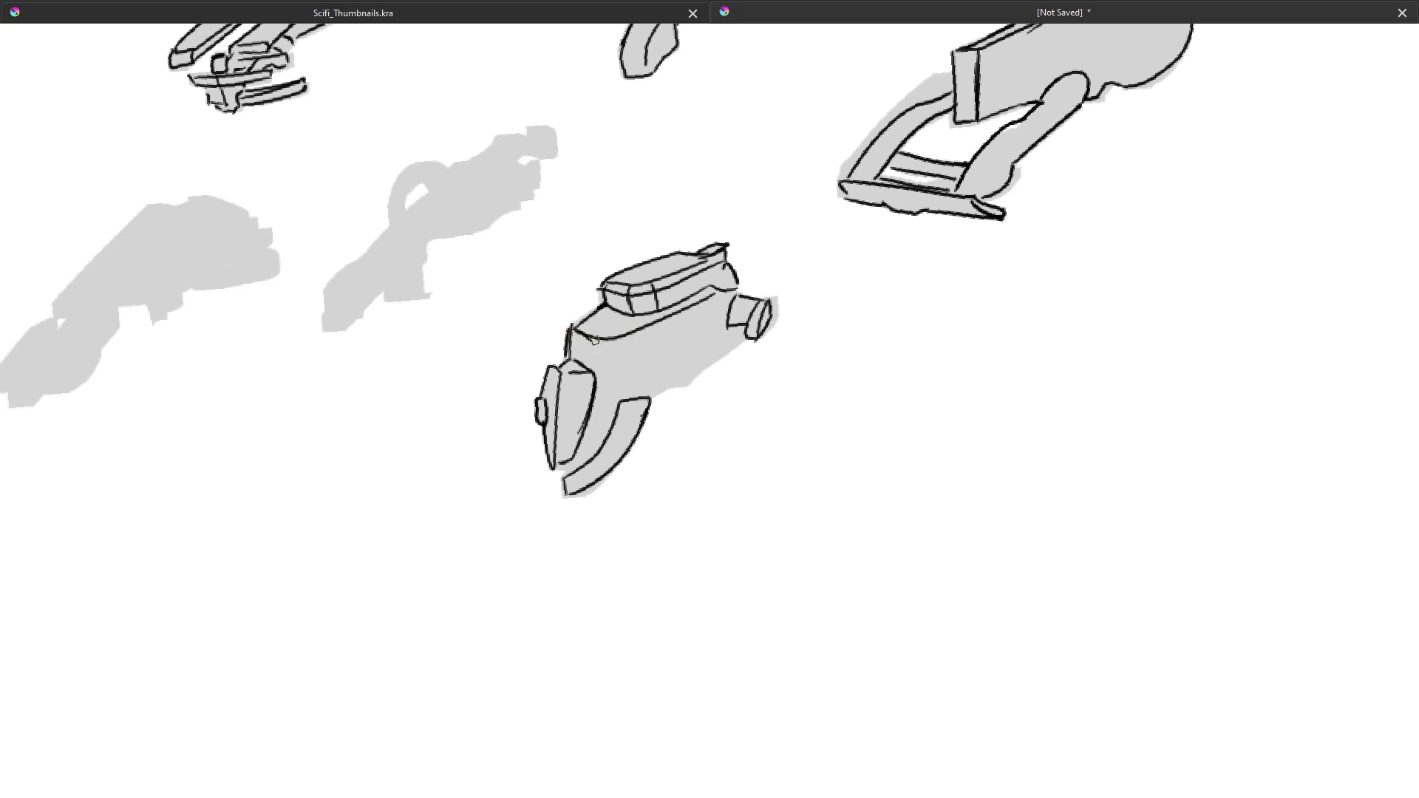
mouse_move(595, 340)
mouse_down()
mouse_move(595, 374)
mouse_move(632, 392)
mouse_up()
drag(679, 389, 746, 340)
Outline the oval nose pod of the small looped silhouette and the curve beneath its neck
mouse_move(604, 376)
mouse_down()
mouse_move(602, 414)
mouse_move(703, 377)
mouse_move(564, 339)
mouse_up()
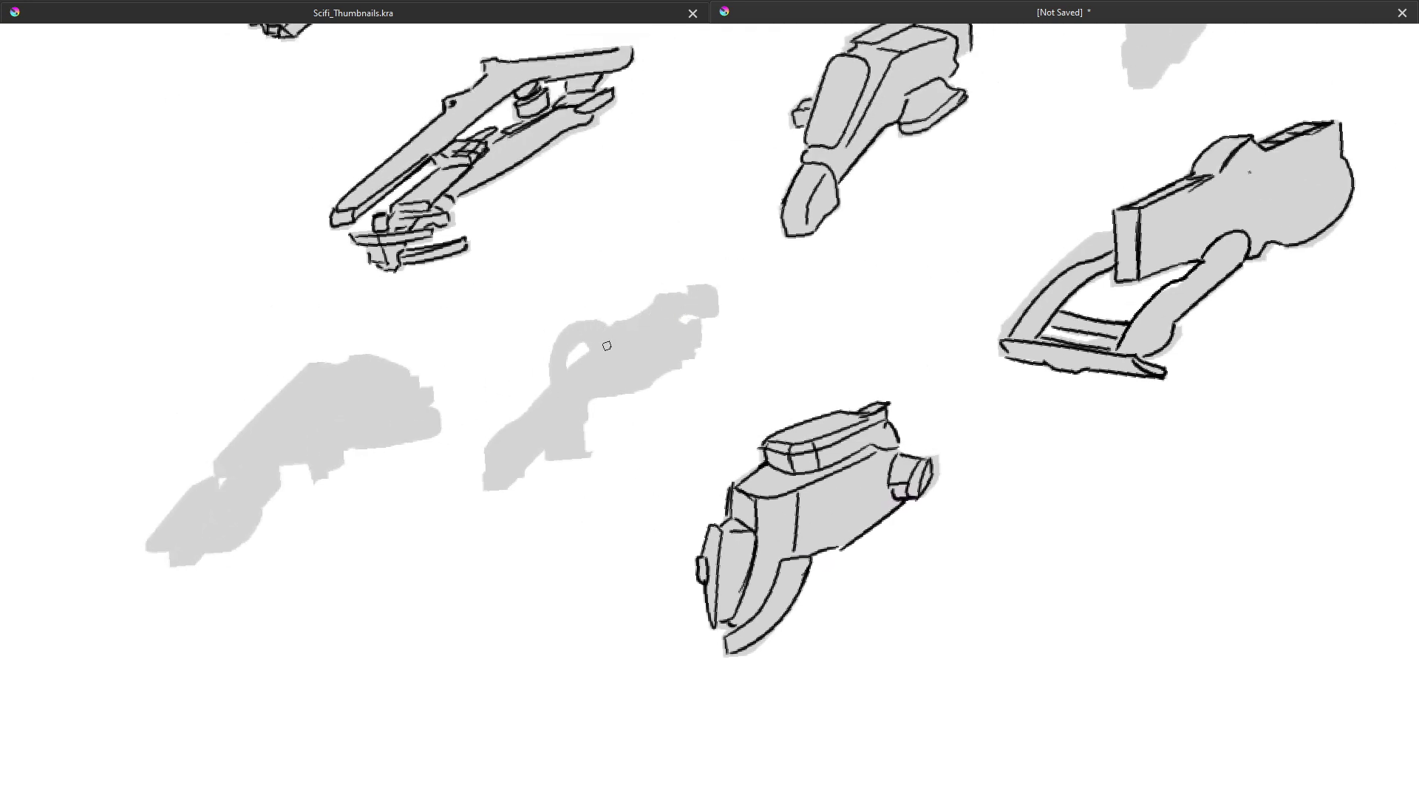
drag(658, 361, 681, 332)
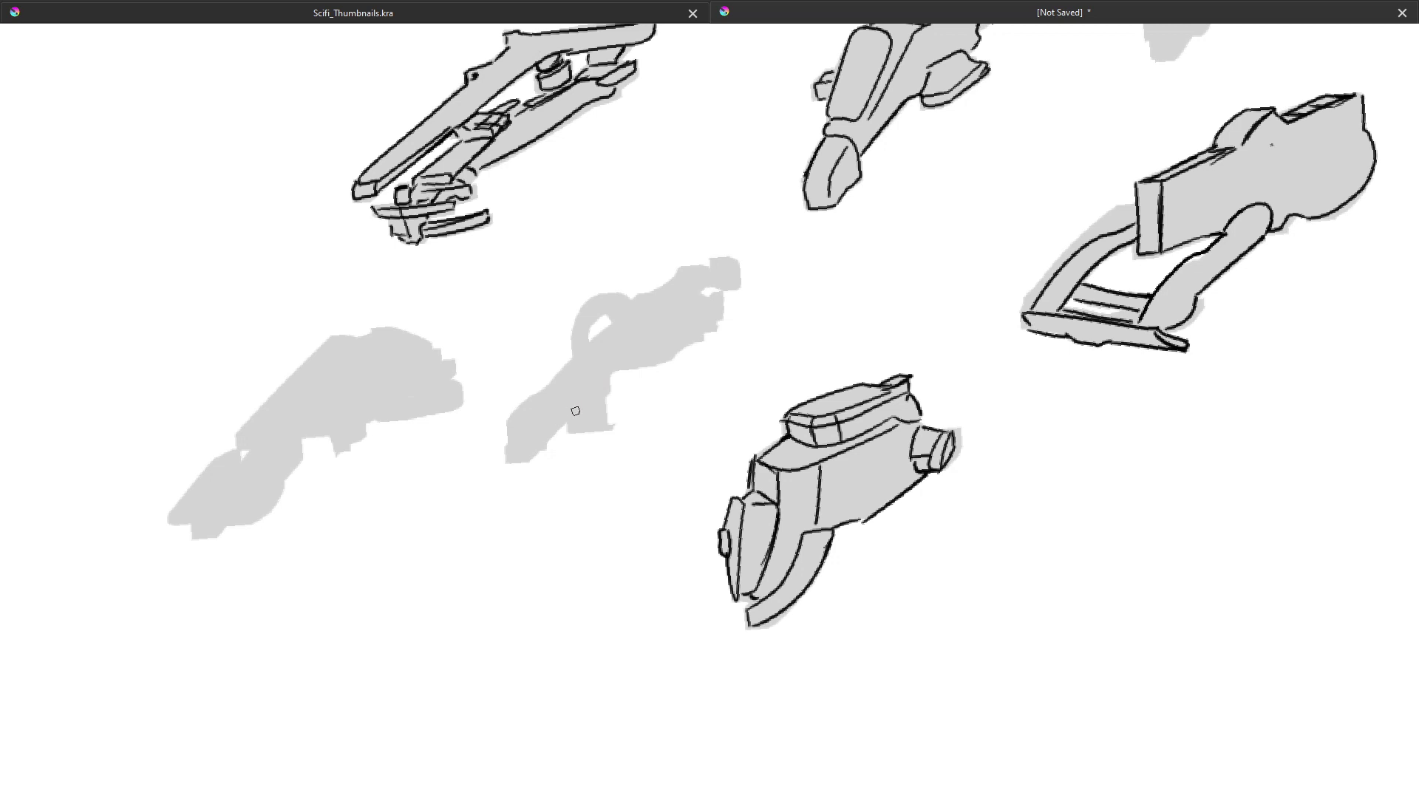
mouse_move(570, 412)
mouse_down()
mouse_move(608, 383)
mouse_move(577, 371)
mouse_up()
mouse_move(517, 412)
mouse_down()
mouse_move(539, 420)
mouse_move(556, 397)
mouse_move(522, 405)
mouse_move(510, 437)
mouse_move(547, 399)
mouse_up()
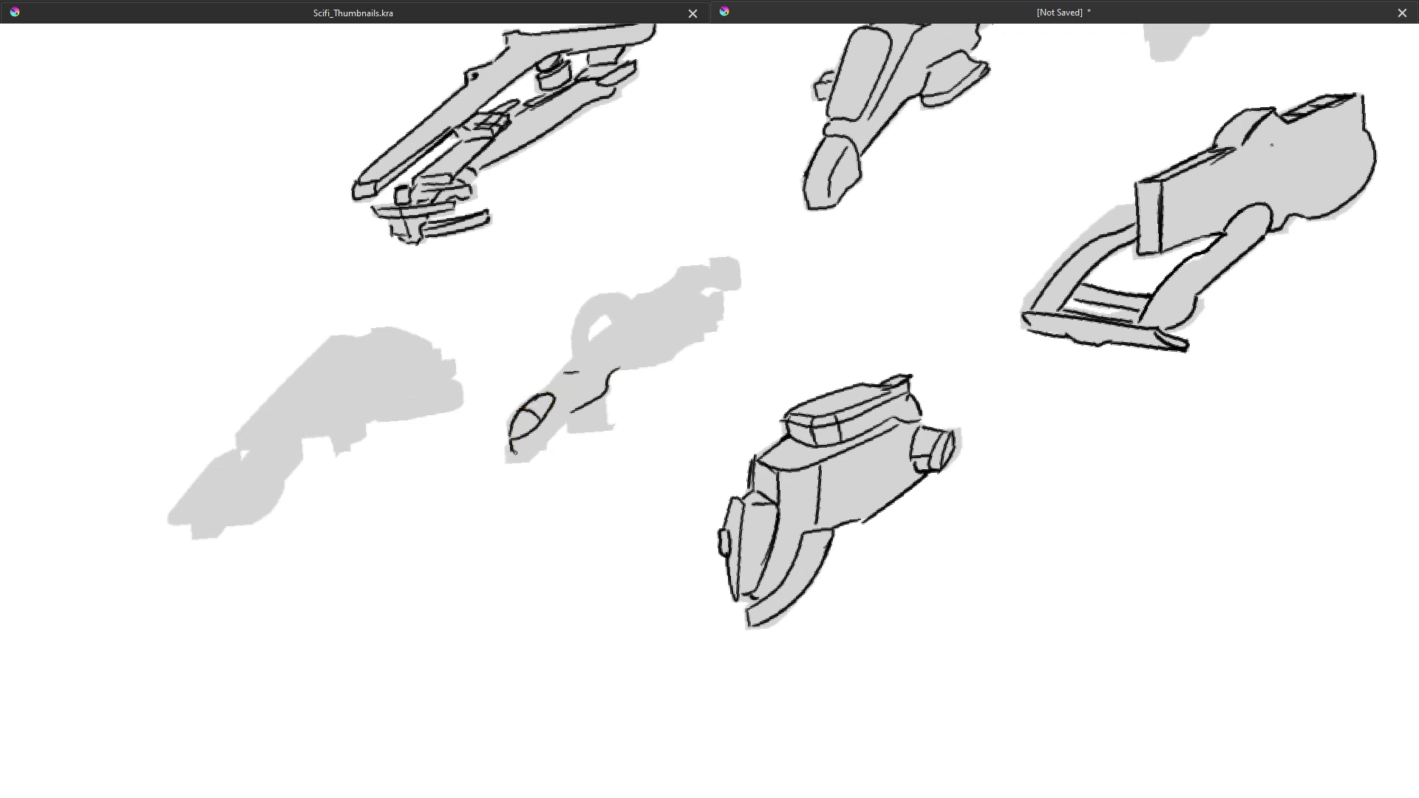
Add a lower rim to the small gun's nose pod and outline the loop handle above its neck
drag(517, 452, 561, 423)
key(ctrl+z)
key(ctrl+z)
mouse_move(519, 455)
mouse_down()
mouse_move(561, 429)
mouse_move(549, 421)
mouse_move(562, 395)
mouse_up()
key(ctrl+z)
mouse_move(510, 453)
mouse_down()
mouse_move(554, 434)
mouse_move(616, 313)
mouse_move(574, 329)
mouse_move(620, 298)
mouse_move(605, 331)
mouse_move(618, 313)
mouse_up()
key(ctrl+z)
key(ctrl+z)
Draw the round ring at the small gun's rear and outline its body with long ridge lines
drag(711, 298, 701, 306)
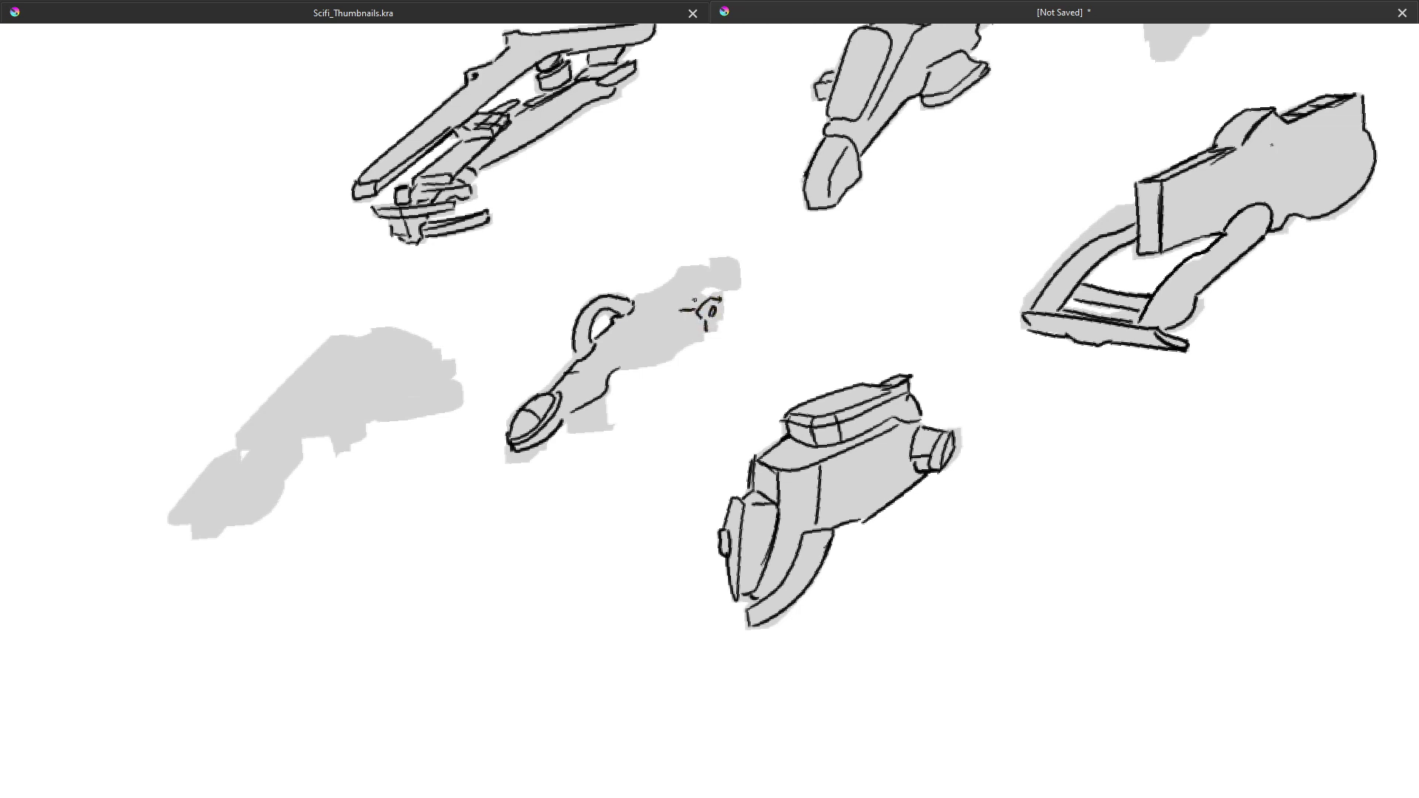
mouse_move(706, 298)
mouse_down()
mouse_move(681, 309)
mouse_move(702, 289)
mouse_move(666, 291)
mouse_move(633, 301)
mouse_move(670, 302)
mouse_move(633, 304)
mouse_move(643, 312)
mouse_up()
key(ctrl+z)
mouse_move(593, 359)
mouse_down()
mouse_move(650, 315)
mouse_move(599, 364)
mouse_move(699, 342)
mouse_move(698, 299)
mouse_move(649, 300)
mouse_up()
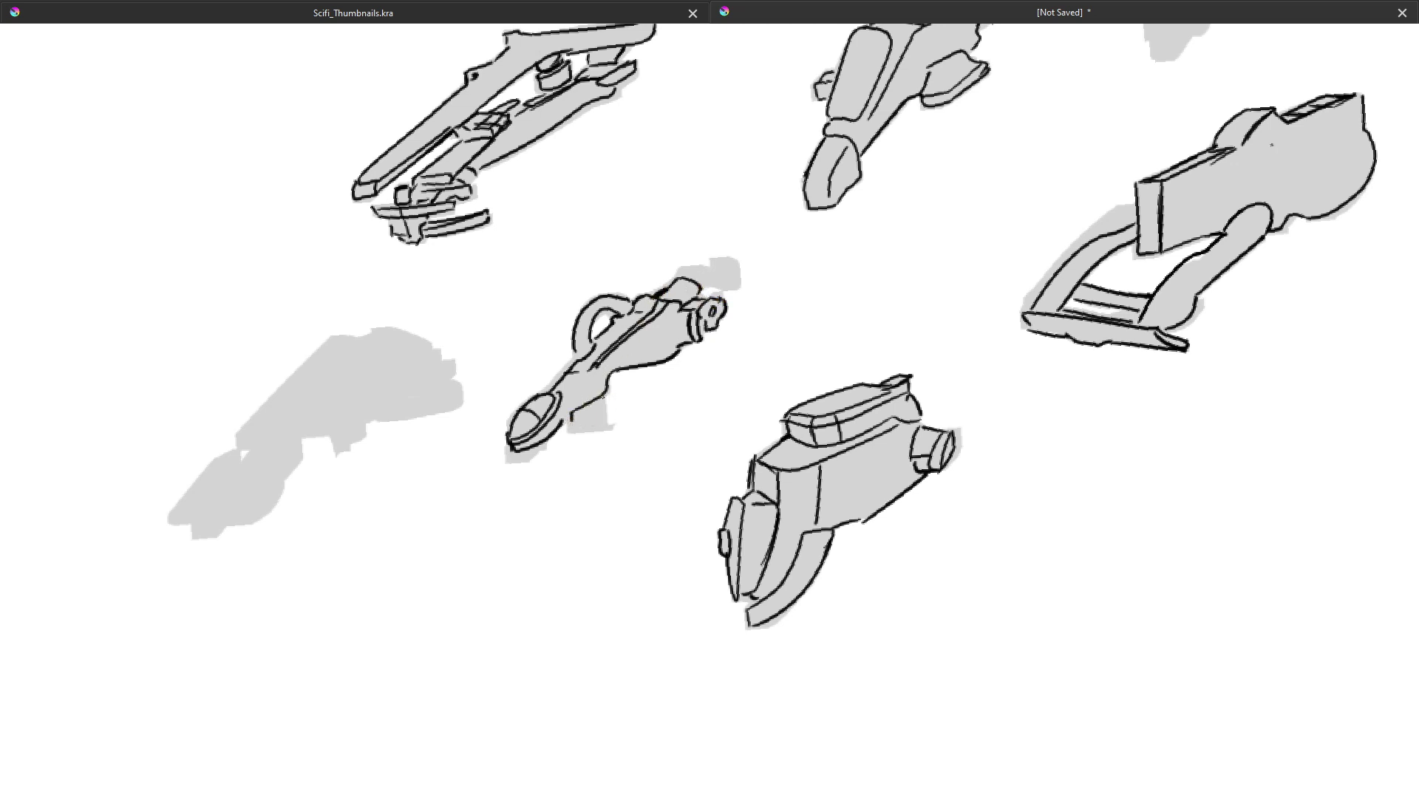
Outline the flared grip below the small gun's neck and add contour lines to the rear collar
drag(600, 396, 606, 417)
key(ctrl+z)
key(ctrl+z)
mouse_move(574, 432)
mouse_down()
mouse_move(614, 424)
mouse_move(591, 423)
mouse_up()
mouse_move(673, 341)
mouse_down()
mouse_move(670, 316)
mouse_move(673, 341)
mouse_up()
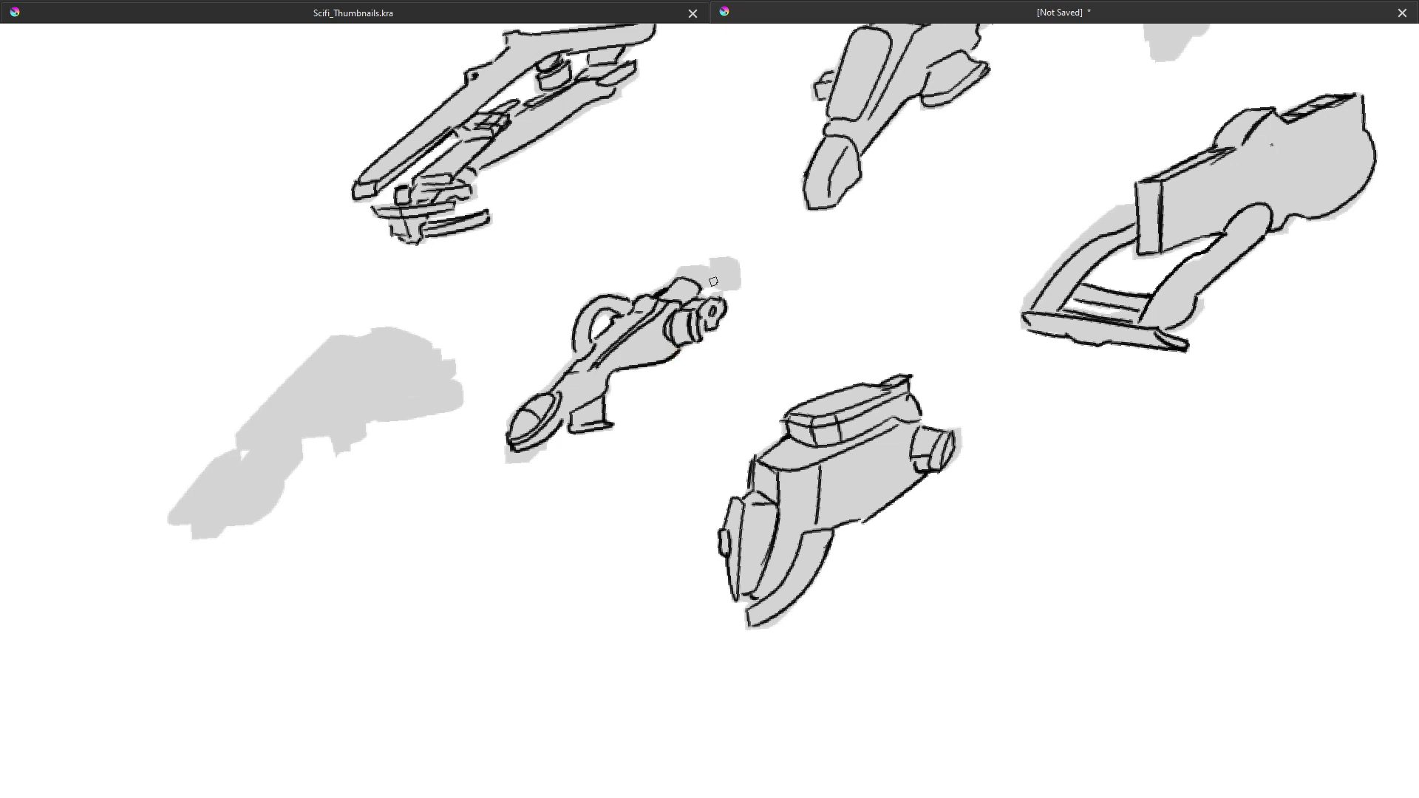
Draw the bent rear tube of the small gun and the cylindrical end cap on it
mouse_move(721, 264)
mouse_down()
mouse_move(735, 261)
mouse_move(739, 287)
mouse_up()
mouse_move(682, 275)
mouse_down()
mouse_move(712, 268)
mouse_move(739, 289)
mouse_up()
drag(617, 402, 646, 370)
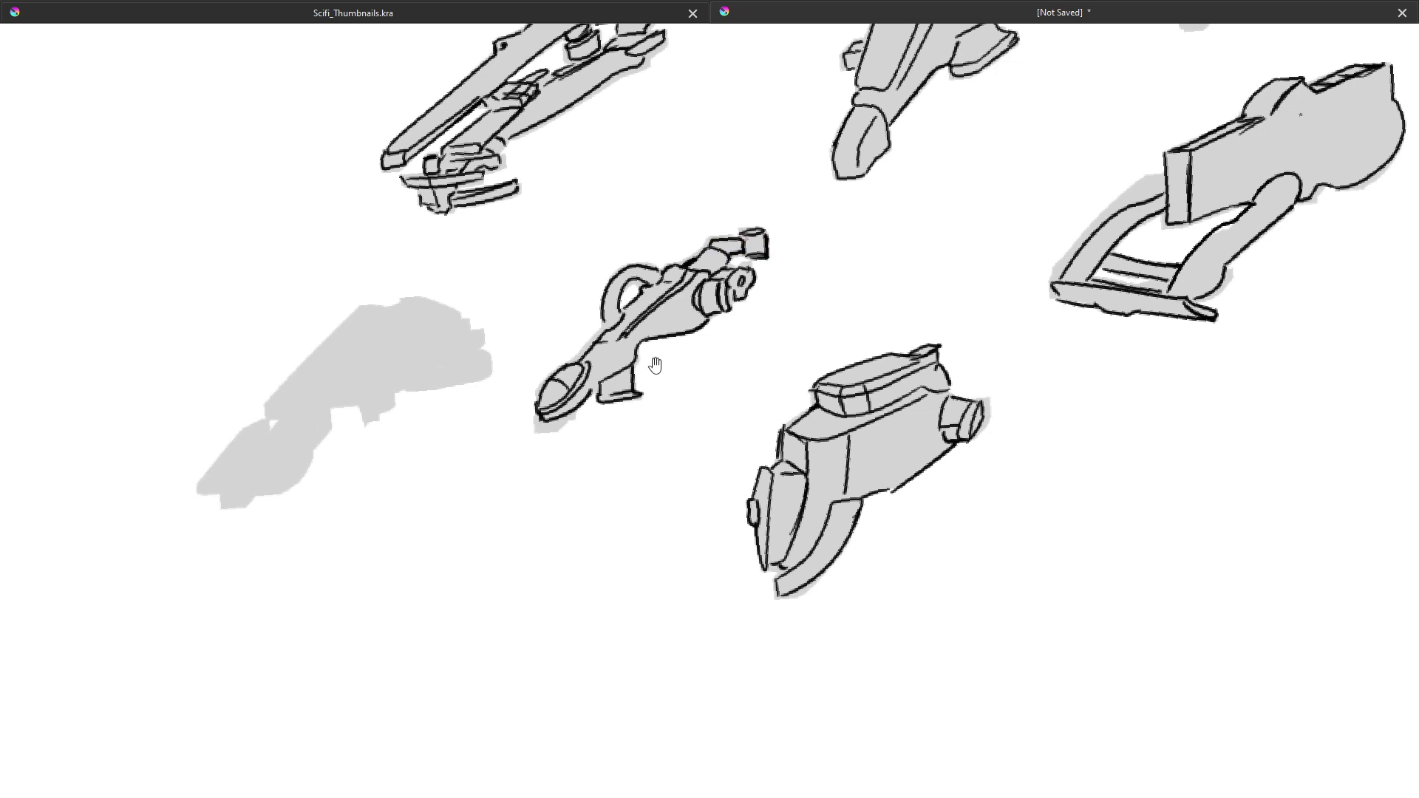
drag(547, 405, 675, 338)
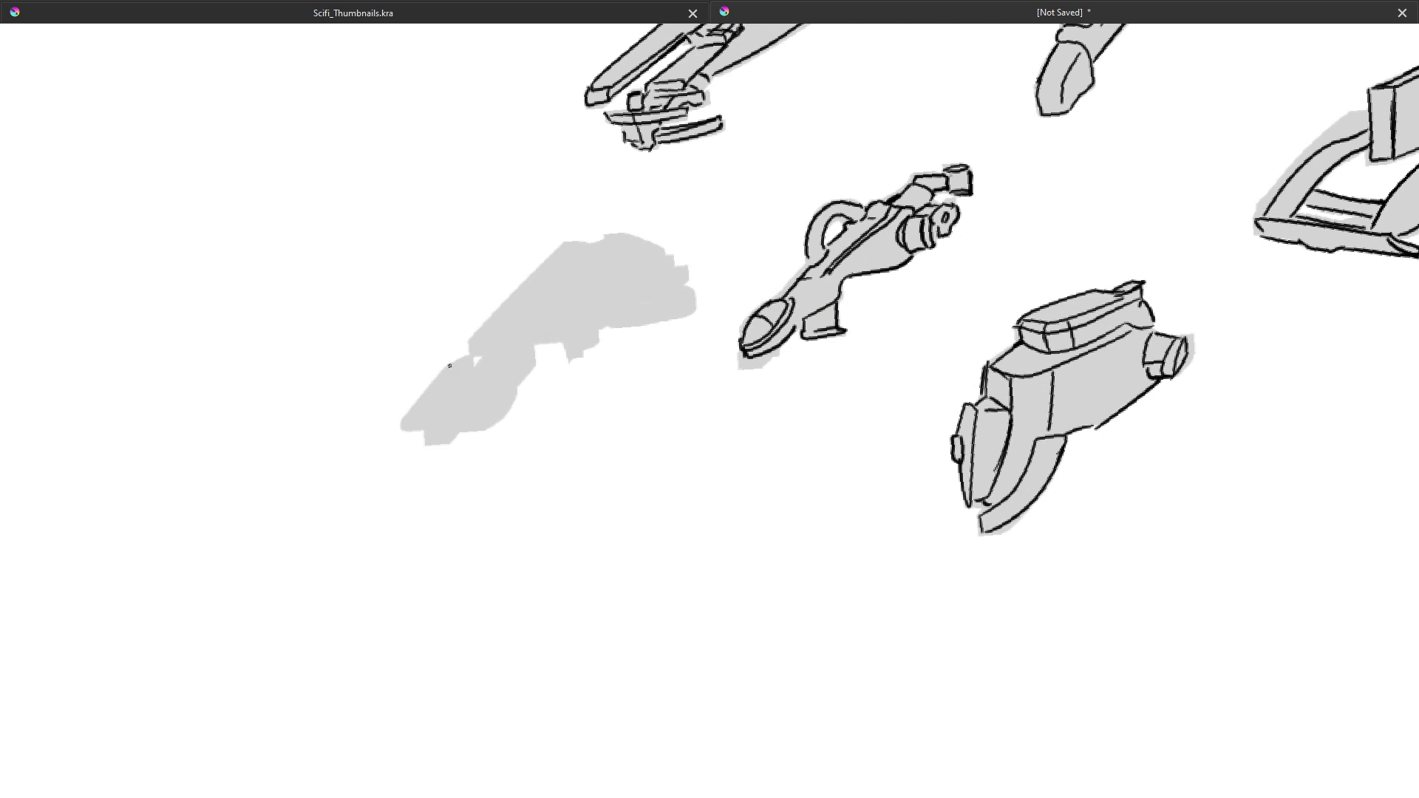
Outline the long nose blade and rounded lower pod of the lower-left gun, with a line along its underside
drag(423, 428, 468, 373)
drag(411, 427, 452, 367)
key(ctrl+z)
drag(407, 425, 466, 362)
mouse_move(428, 429)
mouse_down()
mouse_move(480, 421)
mouse_move(461, 431)
mouse_move(498, 417)
mouse_move(510, 389)
mouse_move(459, 417)
mouse_move(505, 384)
mouse_move(491, 413)
mouse_move(477, 337)
mouse_move(519, 347)
mouse_move(492, 352)
mouse_move(562, 345)
mouse_move(587, 322)
mouse_move(658, 317)
mouse_up()
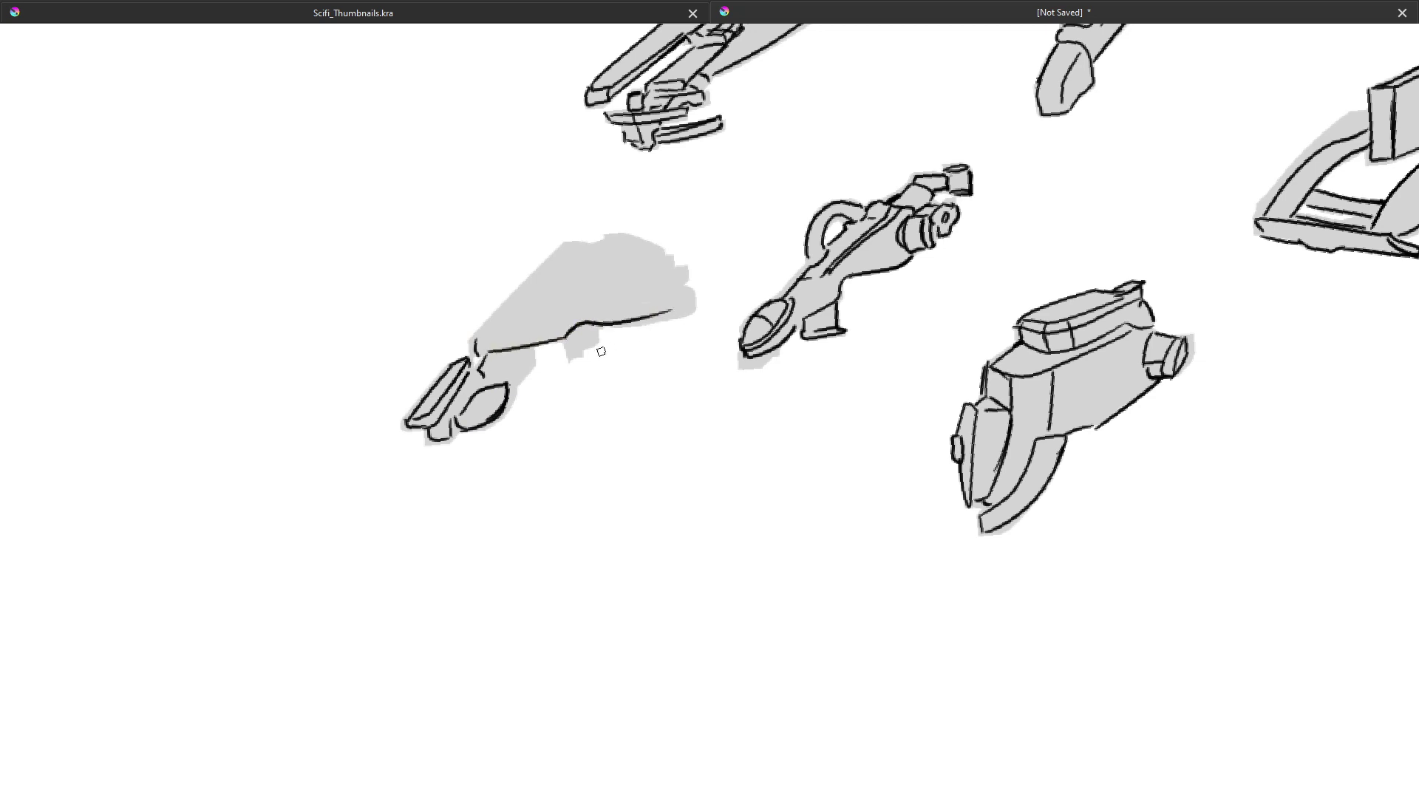
key(ctrl+z)
key(ctrl+z)
mouse_move(510, 391)
mouse_down()
mouse_move(534, 338)
mouse_move(529, 356)
mouse_move(485, 355)
mouse_move(529, 346)
mouse_move(490, 353)
mouse_move(540, 367)
mouse_move(482, 337)
mouse_move(538, 331)
mouse_move(541, 350)
mouse_move(562, 331)
mouse_move(583, 349)
mouse_move(591, 338)
mouse_move(544, 294)
mouse_move(590, 275)
mouse_up()
key(ctrl+z)
key(ctrl+z)
key(ctrl+z)
key(ctrl+z)
key(ctrl+z)
key(ctrl+z)
key(ctrl+z)
key(ctrl+z)
key(ctrl+z)
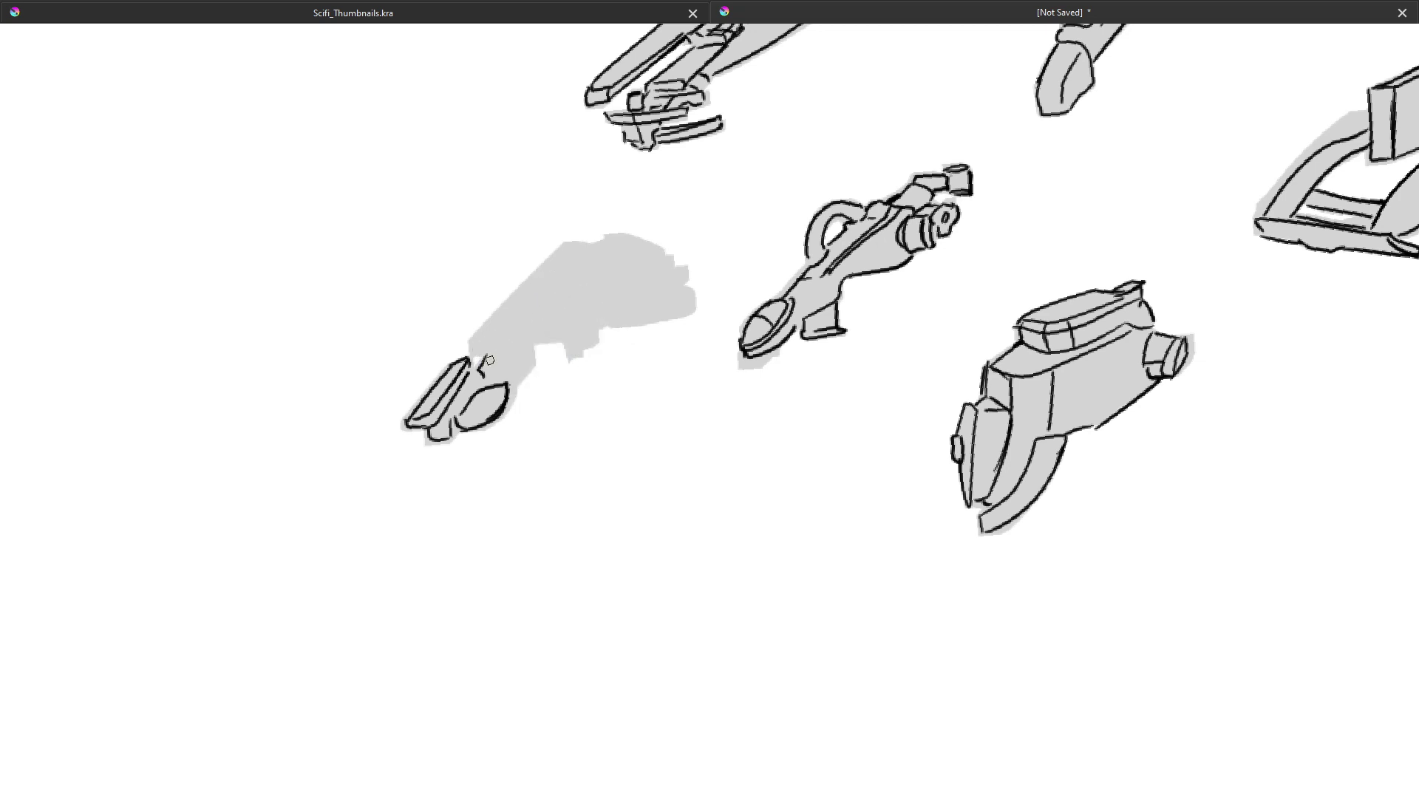
Draw the domed cover behind the lower-left gun's nose pod and the angled top plates of its body
mouse_move(481, 362)
mouse_down()
mouse_move(518, 380)
mouse_move(501, 413)
mouse_up()
mouse_move(523, 295)
mouse_down()
mouse_move(552, 276)
mouse_move(592, 303)
mouse_move(664, 302)
mouse_move(630, 303)
mouse_move(632, 252)
mouse_move(599, 255)
mouse_move(580, 281)
mouse_up()
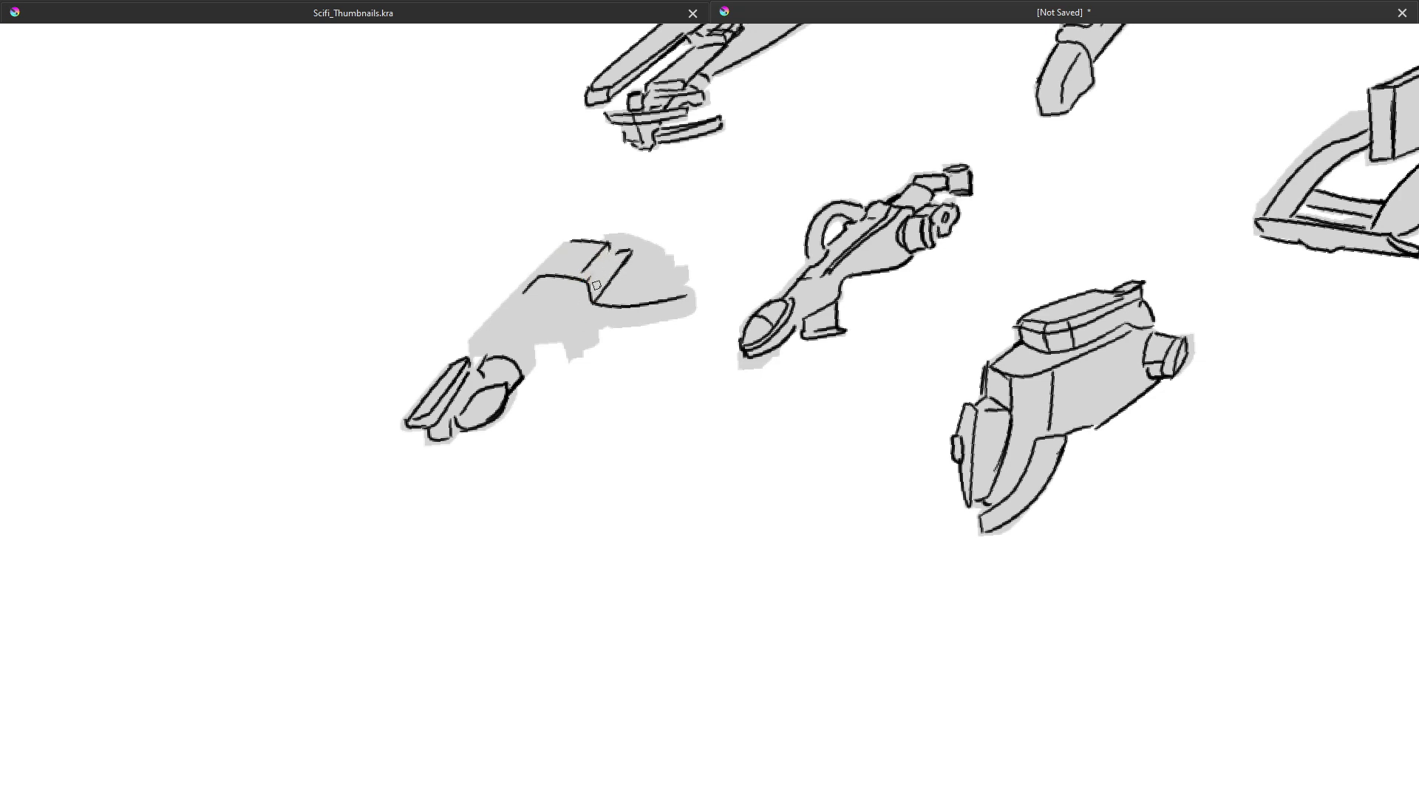
mouse_move(611, 246)
mouse_down()
mouse_move(625, 255)
mouse_move(601, 306)
mouse_move(606, 292)
mouse_up()
Outline the curved rear cover and notched tail of the lower-left gun, including the strip along its lower rear edge
mouse_move(610, 239)
mouse_down()
mouse_move(666, 259)
mouse_move(630, 261)
mouse_move(668, 258)
mouse_up()
key(ctrl+z)
drag(685, 273, 673, 284)
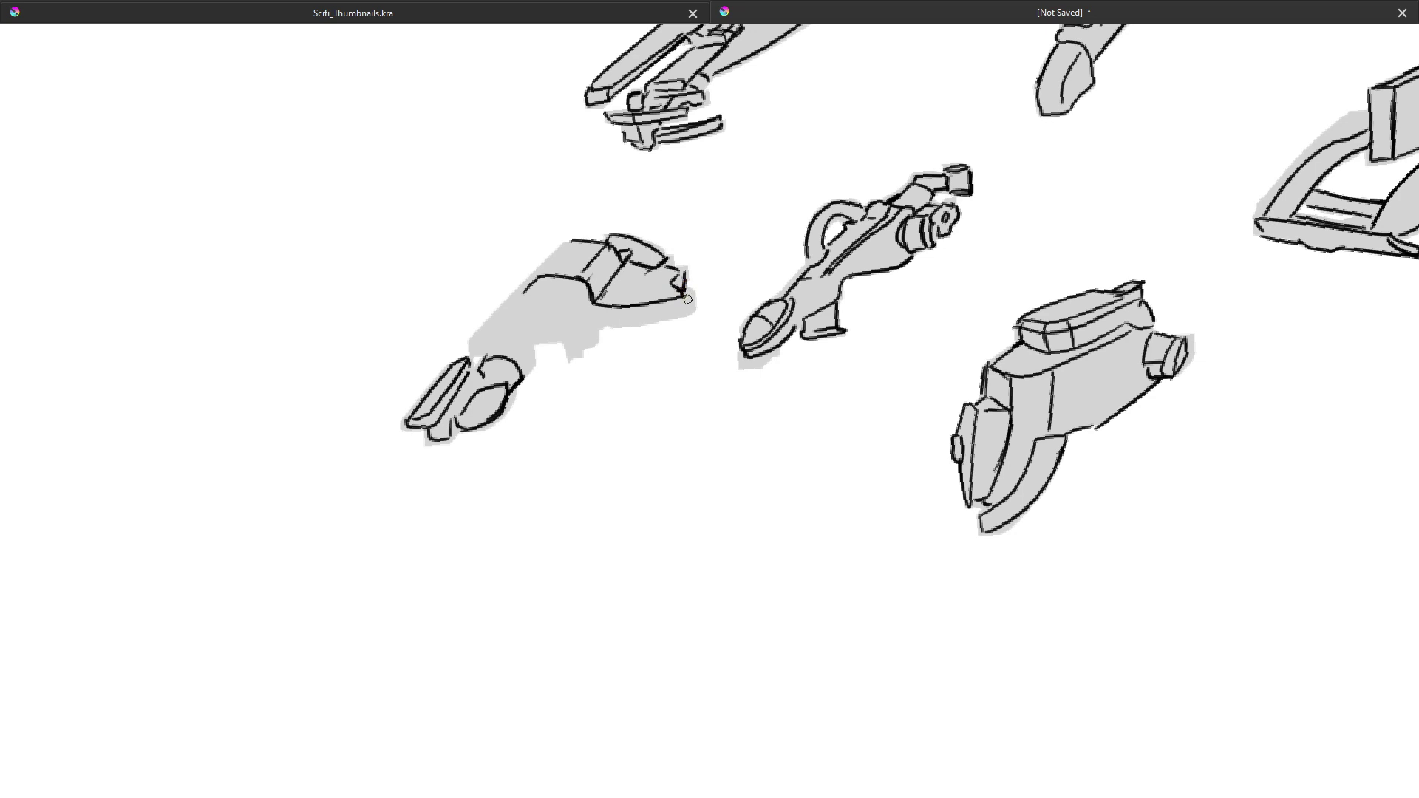
drag(684, 298, 681, 317)
Draw the small blocky grip and rounded piece under the lower-left gun's body, undoing the heavy stray stroke
mouse_move(559, 324)
mouse_down()
mouse_move(567, 363)
mouse_move(582, 315)
mouse_move(570, 305)
mouse_move(591, 306)
mouse_move(571, 328)
mouse_move(592, 328)
mouse_move(569, 309)
mouse_move(589, 310)
mouse_move(581, 346)
mouse_move(593, 319)
mouse_move(686, 313)
mouse_move(598, 334)
mouse_move(606, 298)
mouse_up()
key(ctrl+z)
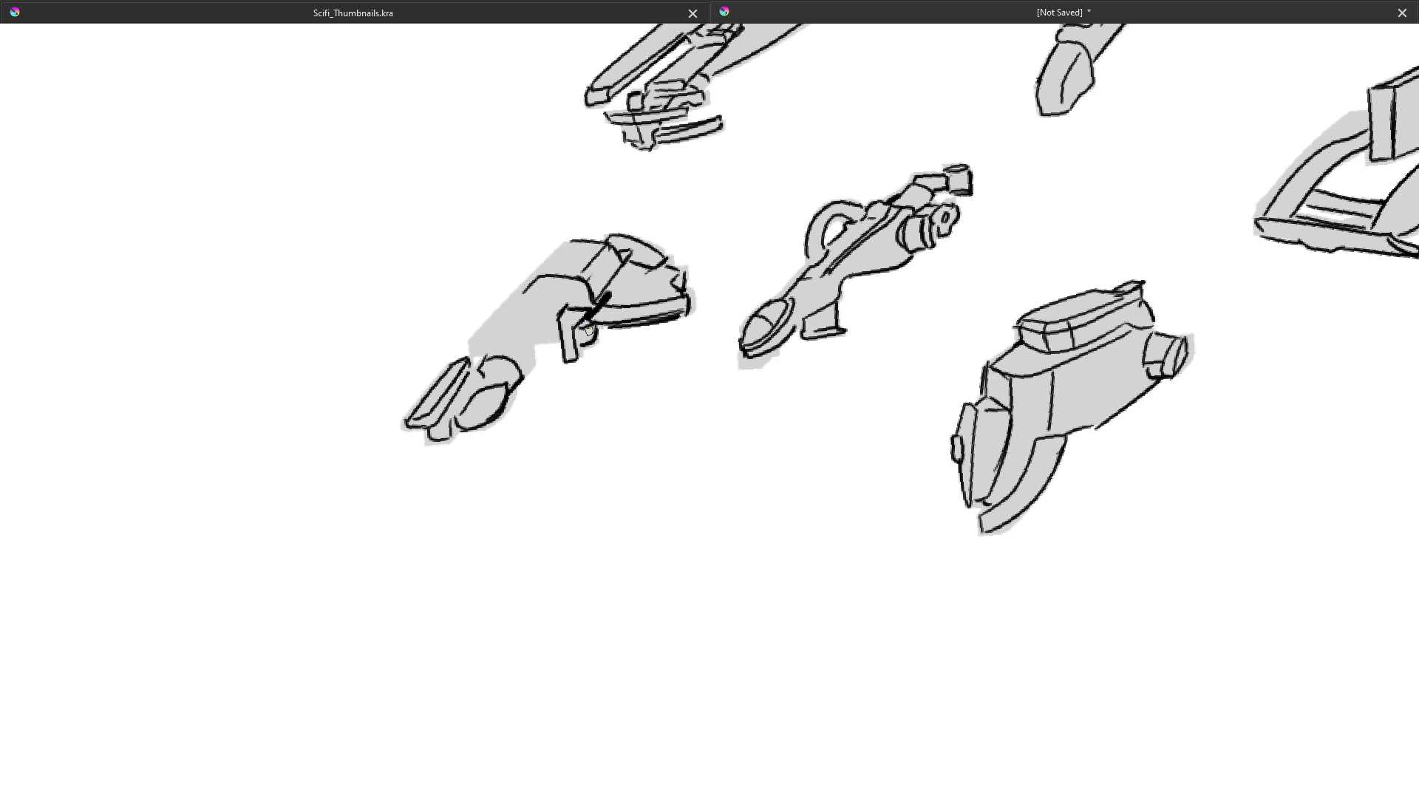
key(ctrl+z)
Outline the bent neck joining the lower-left gun's body to its nose and add small contour lines beside the grip
mouse_move(539, 344)
mouse_down()
mouse_move(532, 334)
mouse_move(481, 341)
mouse_move(513, 340)
mouse_move(542, 303)
mouse_move(490, 339)
mouse_move(522, 296)
mouse_up()
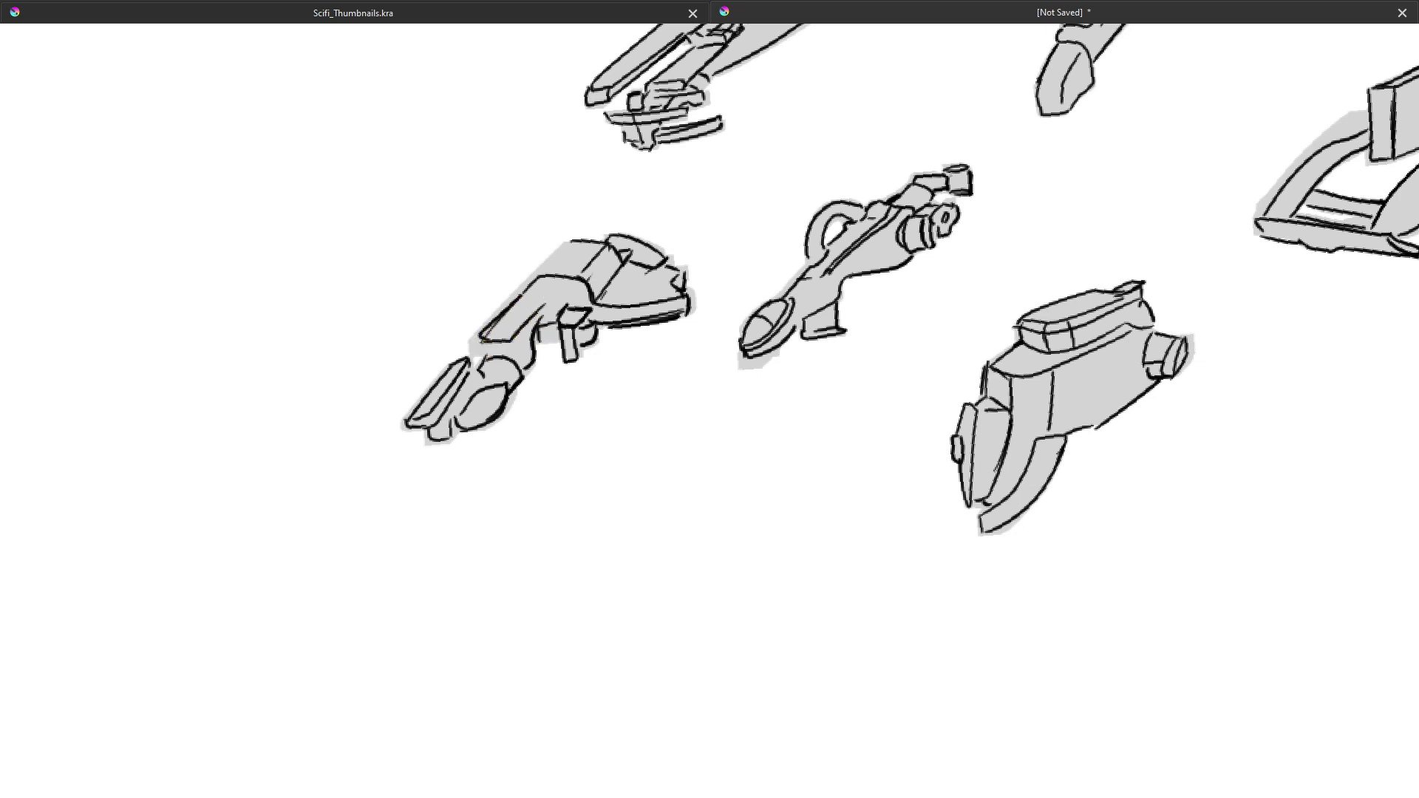
mouse_move(482, 340)
mouse_down()
mouse_move(488, 362)
mouse_move(520, 367)
mouse_up()
mouse_move(527, 293)
mouse_down()
mouse_move(585, 302)
mouse_move(553, 324)
mouse_up()
key(ctrl+z)
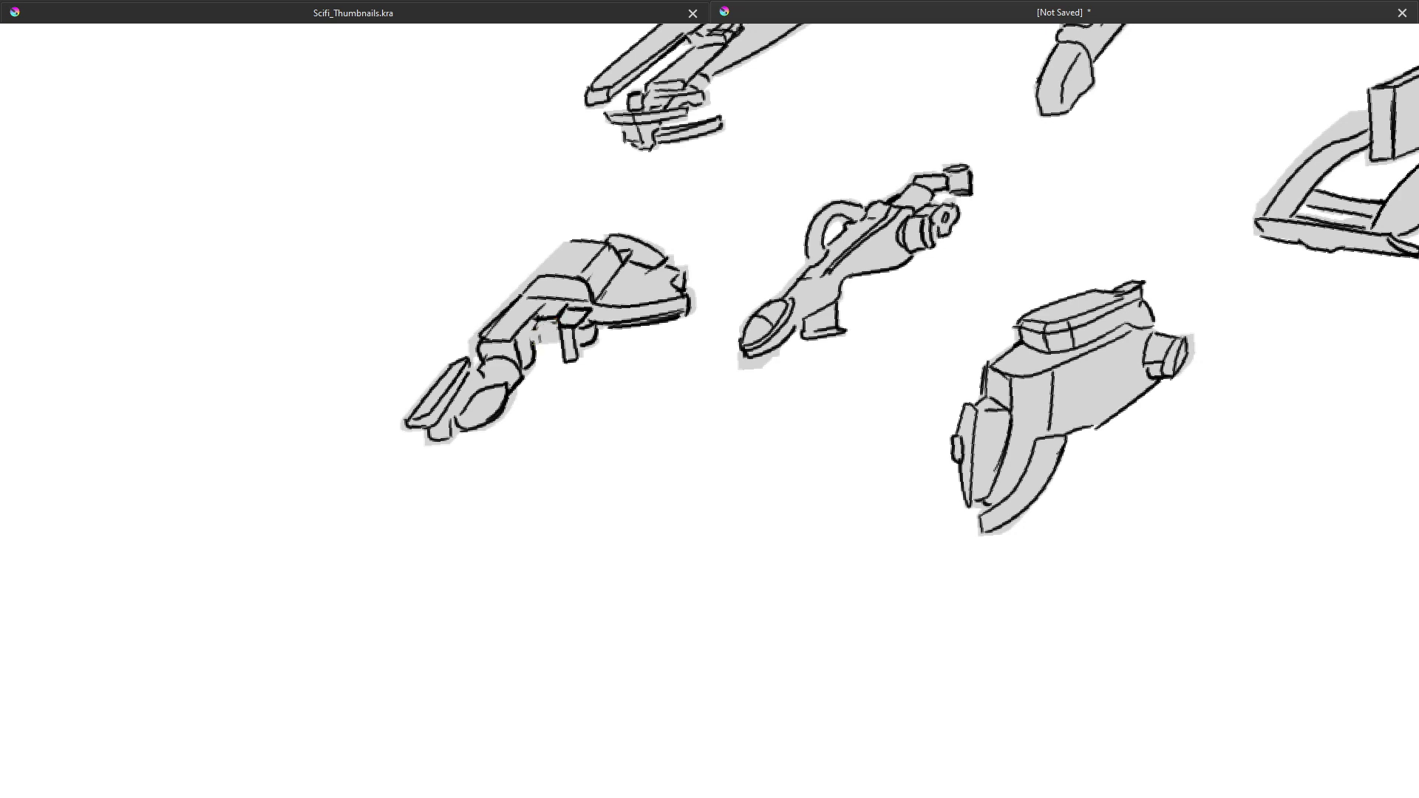
drag(532, 321, 533, 345)
drag(554, 334, 542, 353)
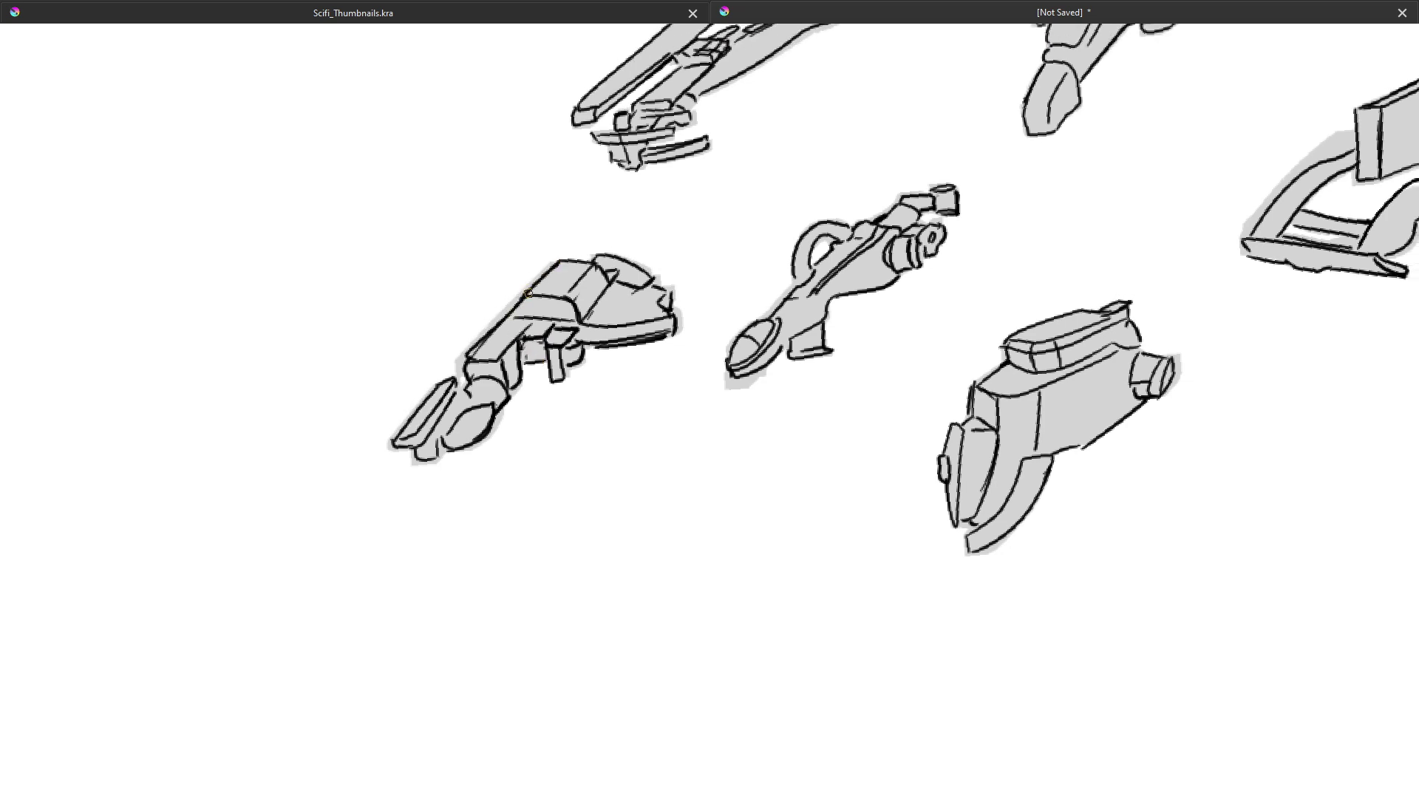
drag(568, 311, 470, 339)
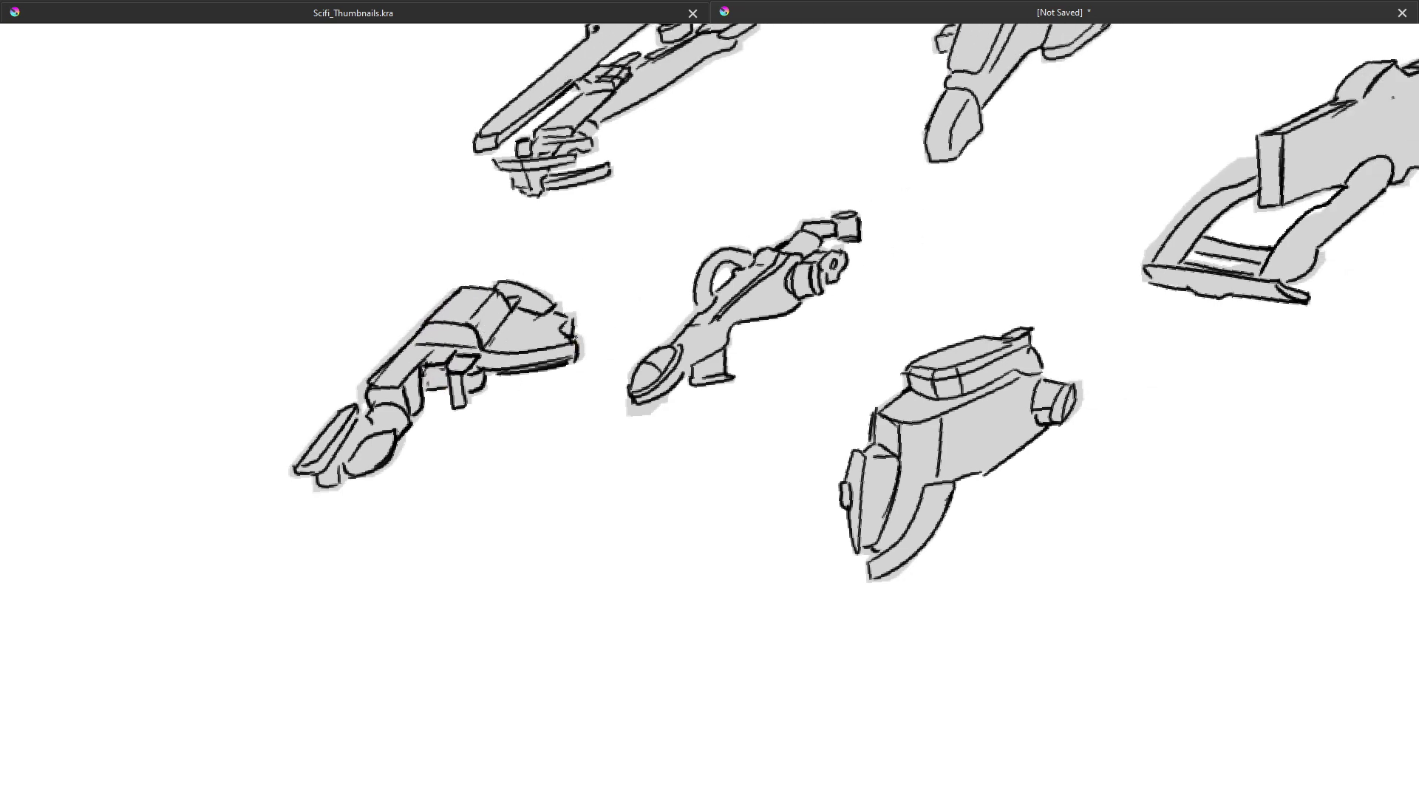
drag(575, 337, 576, 357)
Outline the wedge-shaped top housing and long rear stock of the upper-right gun silhouette
drag(663, 192, 425, 443)
mouse_move(751, 162)
mouse_down()
mouse_move(646, 257)
mouse_move(420, 334)
mouse_up()
drag(621, 280, 599, 281)
mouse_move(698, 284)
mouse_down()
mouse_move(757, 292)
mouse_move(793, 251)
mouse_up()
mouse_move(698, 283)
mouse_down()
mouse_move(790, 246)
mouse_move(754, 283)
mouse_move(836, 250)
mouse_move(806, 255)
mouse_move(893, 244)
mouse_move(823, 295)
mouse_up()
key(ctrl+z)
mouse_move(690, 294)
mouse_down()
mouse_move(707, 367)
mouse_move(738, 297)
mouse_move(790, 264)
mouse_up()
key(ctrl+z)
key(ctrl+z)
drag(739, 319, 797, 275)
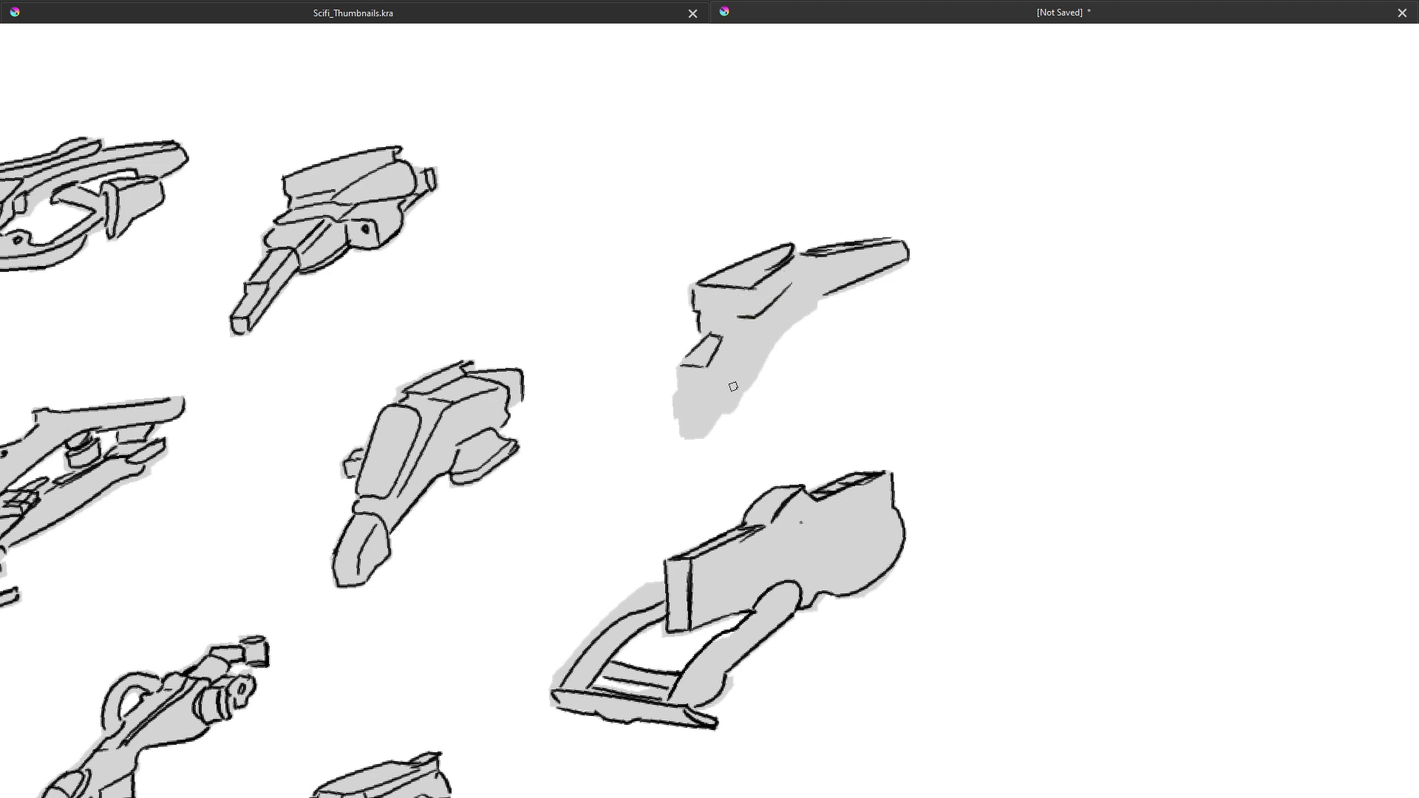
Draw the sloping underside of the upper-right gun's body, undoing the misplaced strokes near the stock
mouse_move(738, 354)
mouse_down()
mouse_move(722, 405)
mouse_move(721, 376)
mouse_up()
drag(812, 298, 790, 303)
key(ctrl+z)
drag(812, 306, 819, 256)
key(ctrl)
key(ctrl+z)
drag(747, 390, 818, 309)
Outline the blocky muzzle of the upper-right gun and the rounded segment behind it
drag(724, 404, 739, 388)
mouse_move(703, 441)
mouse_down()
mouse_move(720, 415)
mouse_move(682, 412)
mouse_move(682, 391)
mouse_move(684, 437)
mouse_move(702, 437)
mouse_up()
drag(702, 379, 703, 433)
key(ctrl+z)
drag(707, 378, 706, 435)
drag(706, 434, 706, 387)
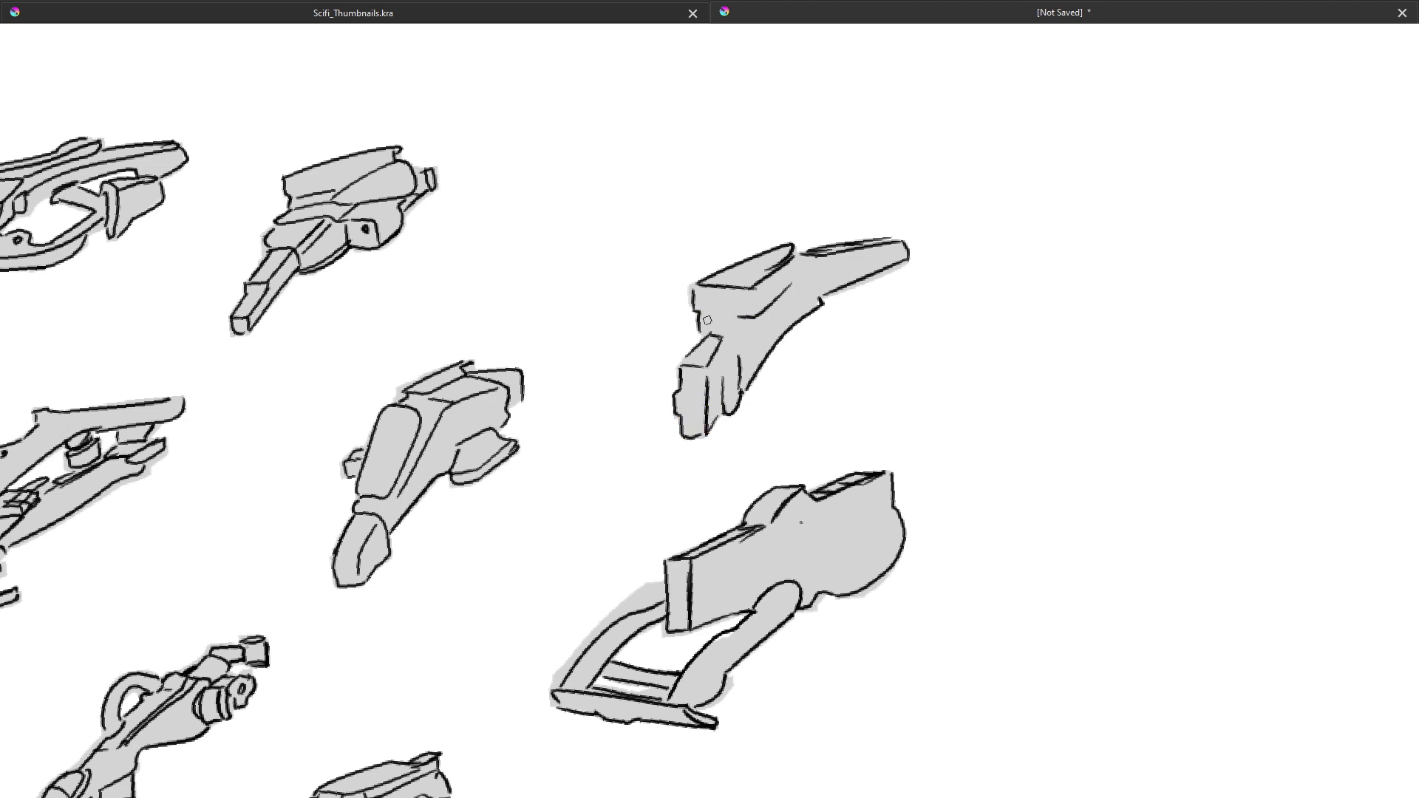
Add facet lines to the upper-right gun's muzzle block and the stepped segments behind it
drag(704, 317, 710, 334)
drag(721, 349, 735, 371)
drag(697, 377, 697, 426)
drag(714, 334, 817, 294)
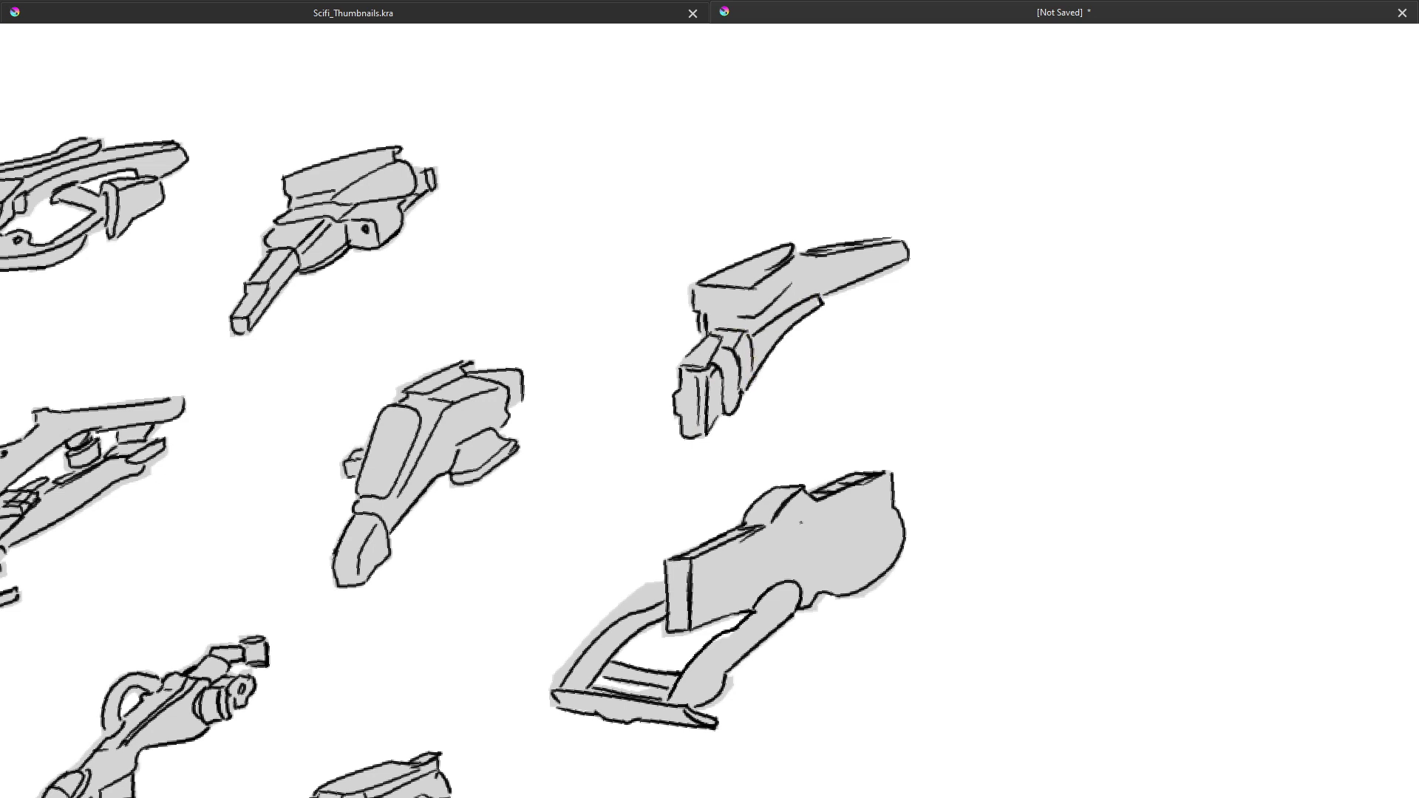
key(ctrl+z)
Draw a heavy seam below the upper-right gun's top housing, plus the stock joint and long side bar
mouse_move(753, 331)
mouse_down()
mouse_move(801, 285)
mouse_move(800, 257)
mouse_move(750, 333)
mouse_move(800, 285)
mouse_up()
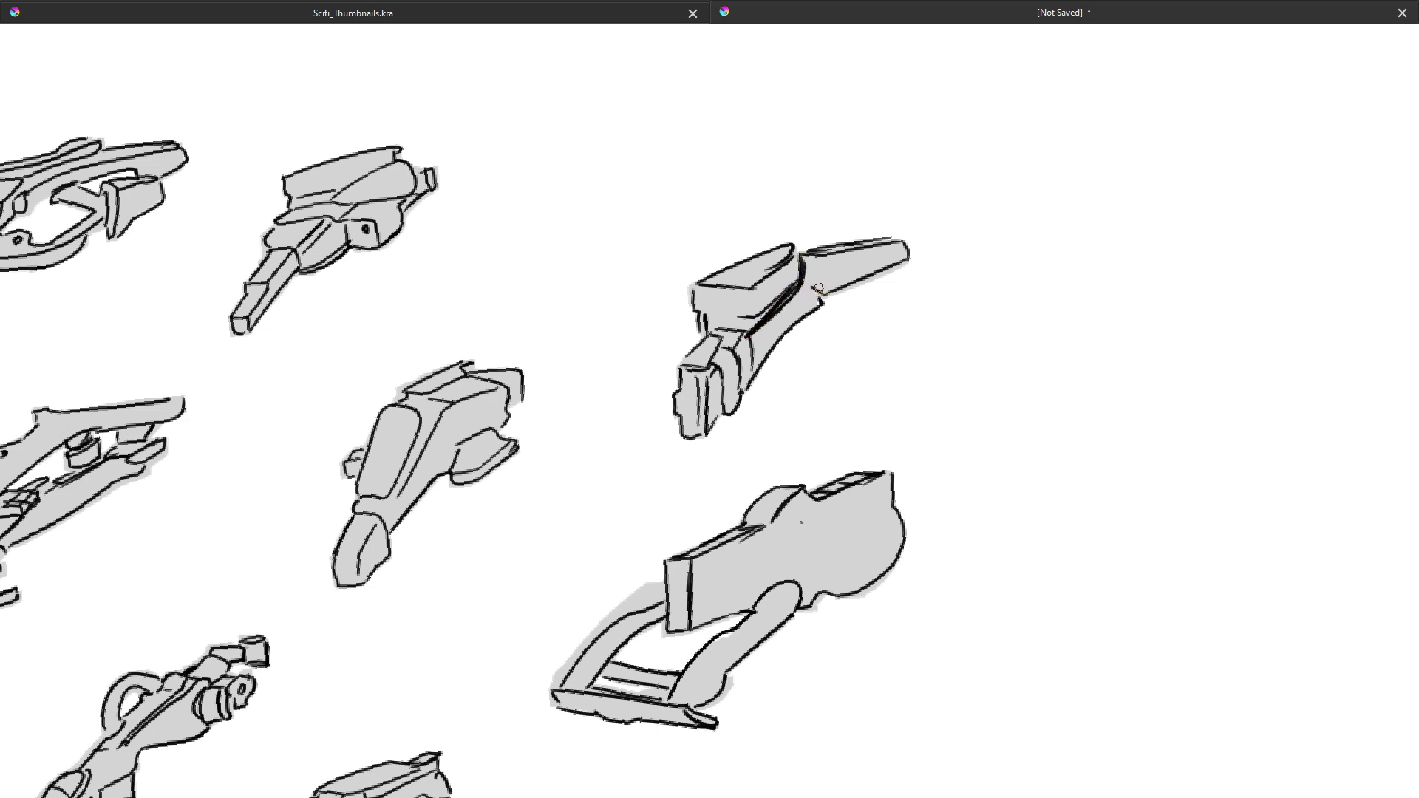
mouse_move(816, 289)
mouse_down()
mouse_move(806, 258)
mouse_move(809, 309)
mouse_move(823, 302)
mouse_up()
mouse_move(766, 367)
mouse_down()
mouse_move(811, 317)
mouse_move(784, 337)
mouse_move(802, 302)
mouse_move(767, 363)
mouse_up()
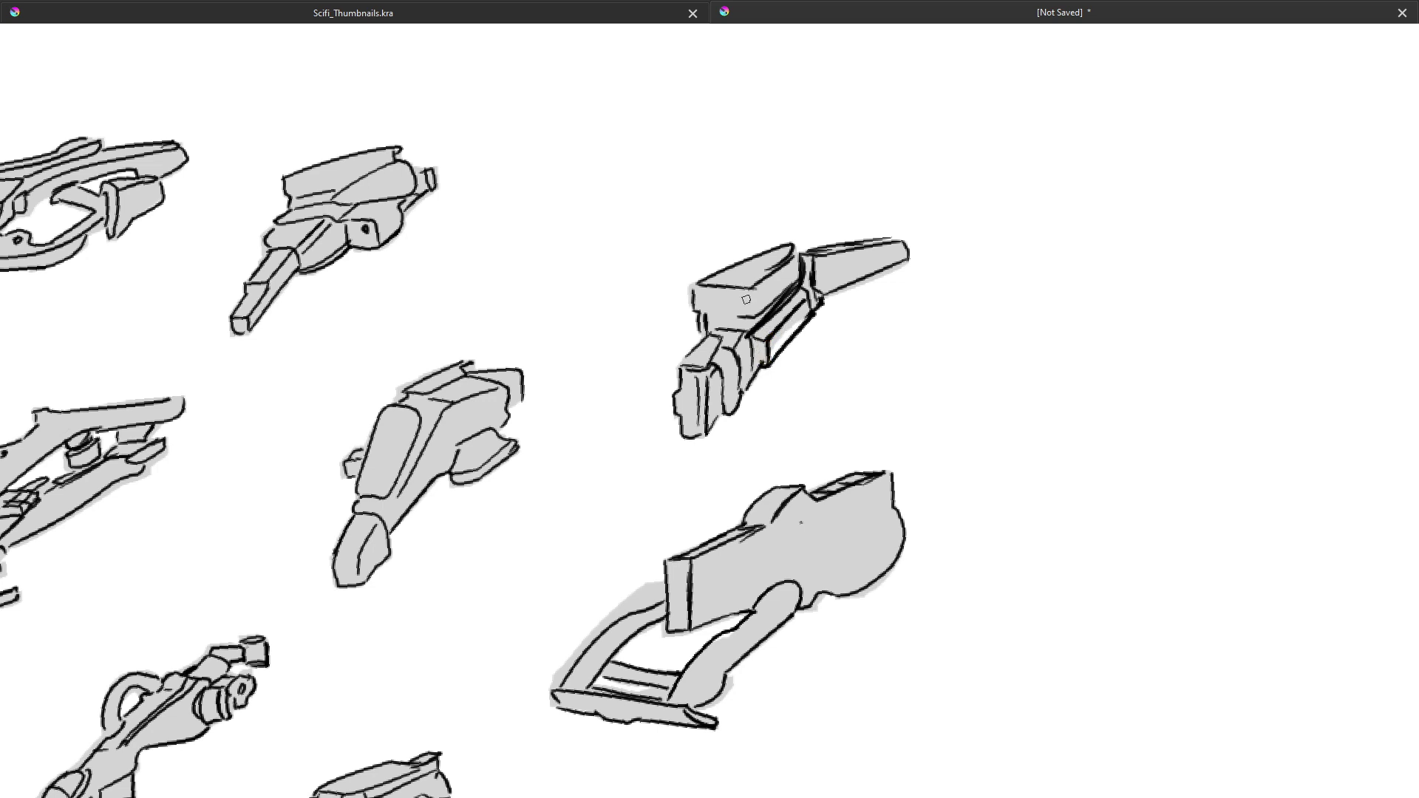
Add a vertical corner edge to the upper-right gun's top housing and darken the recess beneath it
drag(749, 294, 743, 316)
drag(749, 319, 799, 292)
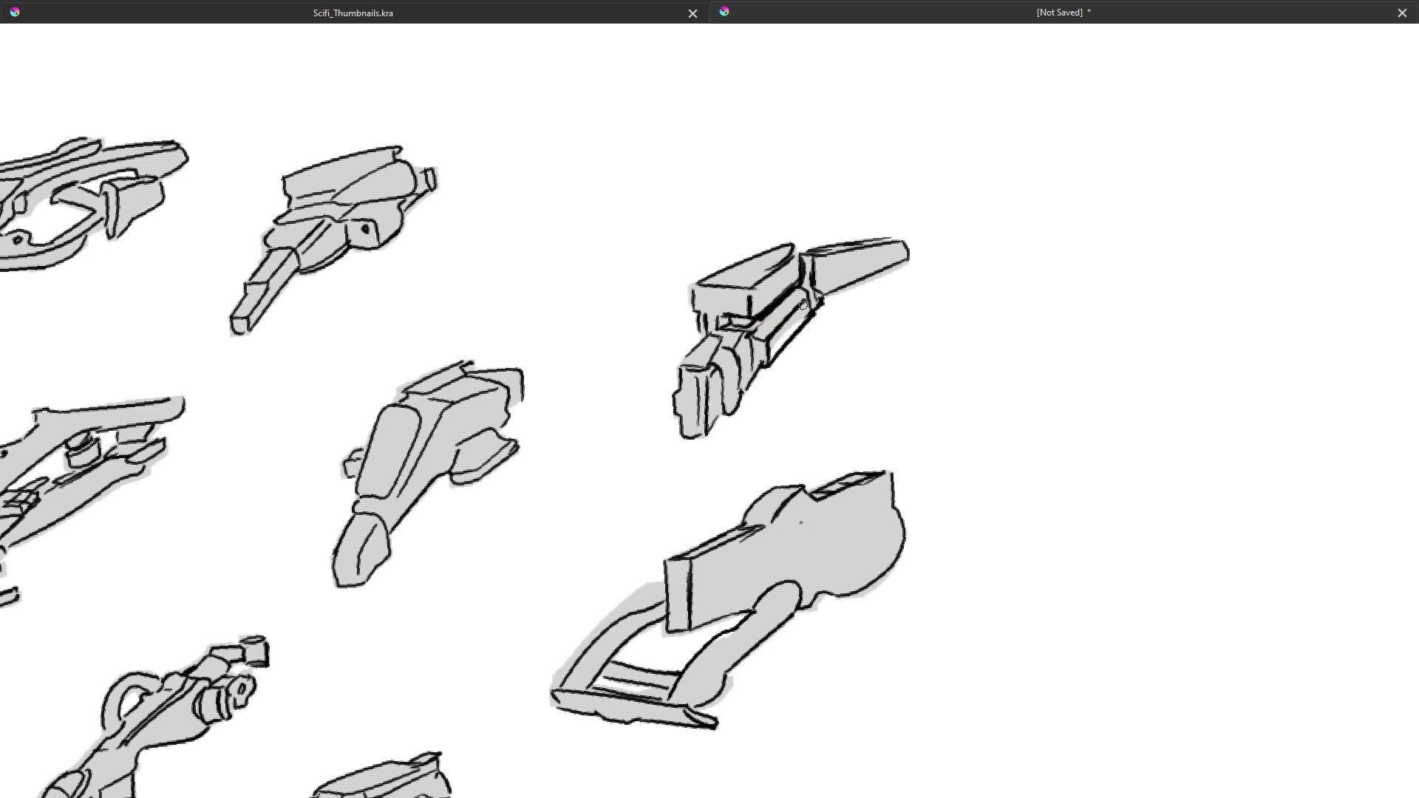
drag(747, 384, 771, 379)
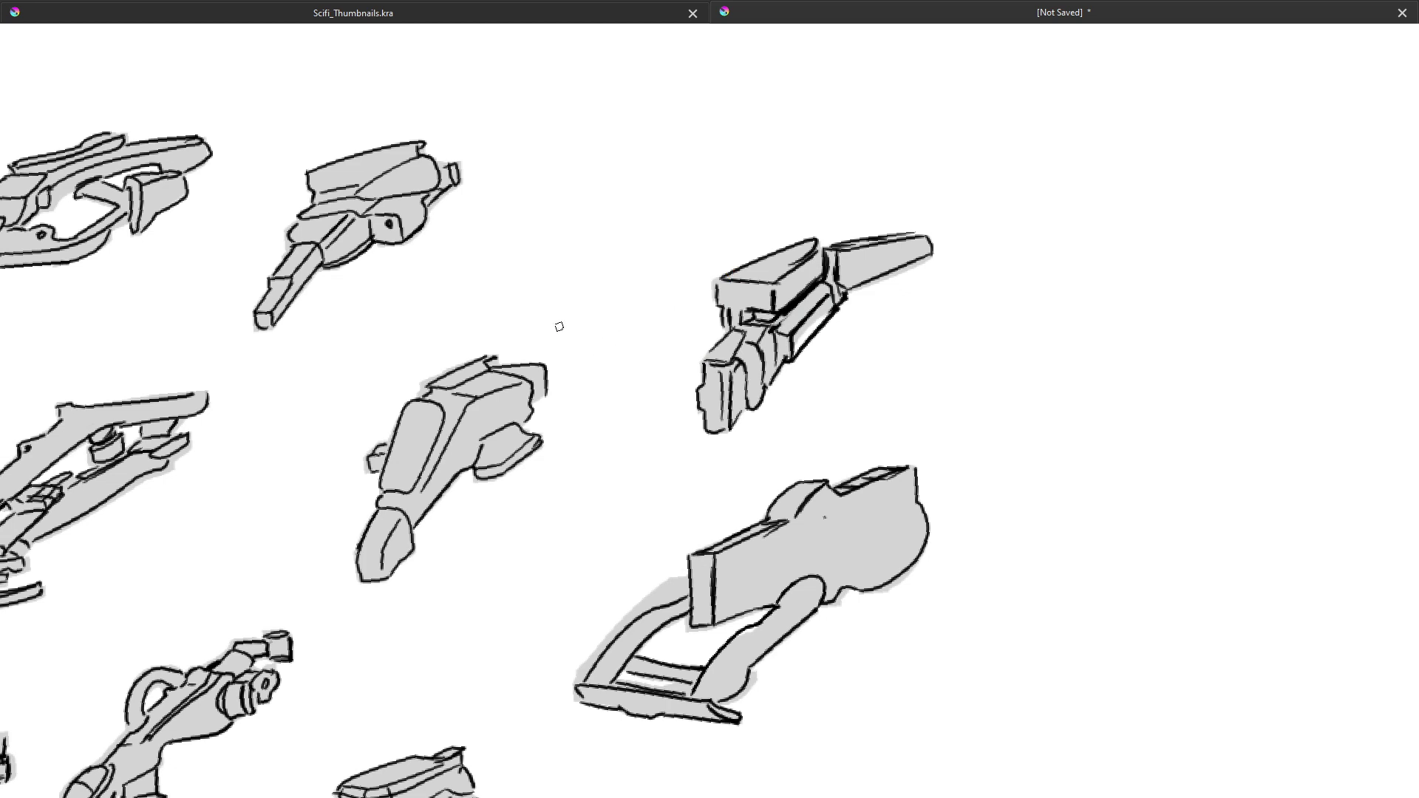
Reinforce the inner edges of the open frame on the large upper-left rifle
drag(554, 324, 843, 256)
drag(704, 385, 912, 216)
drag(651, 412, 798, 291)
scroll(799, 291, up, 1)
drag(685, 347, 706, 333)
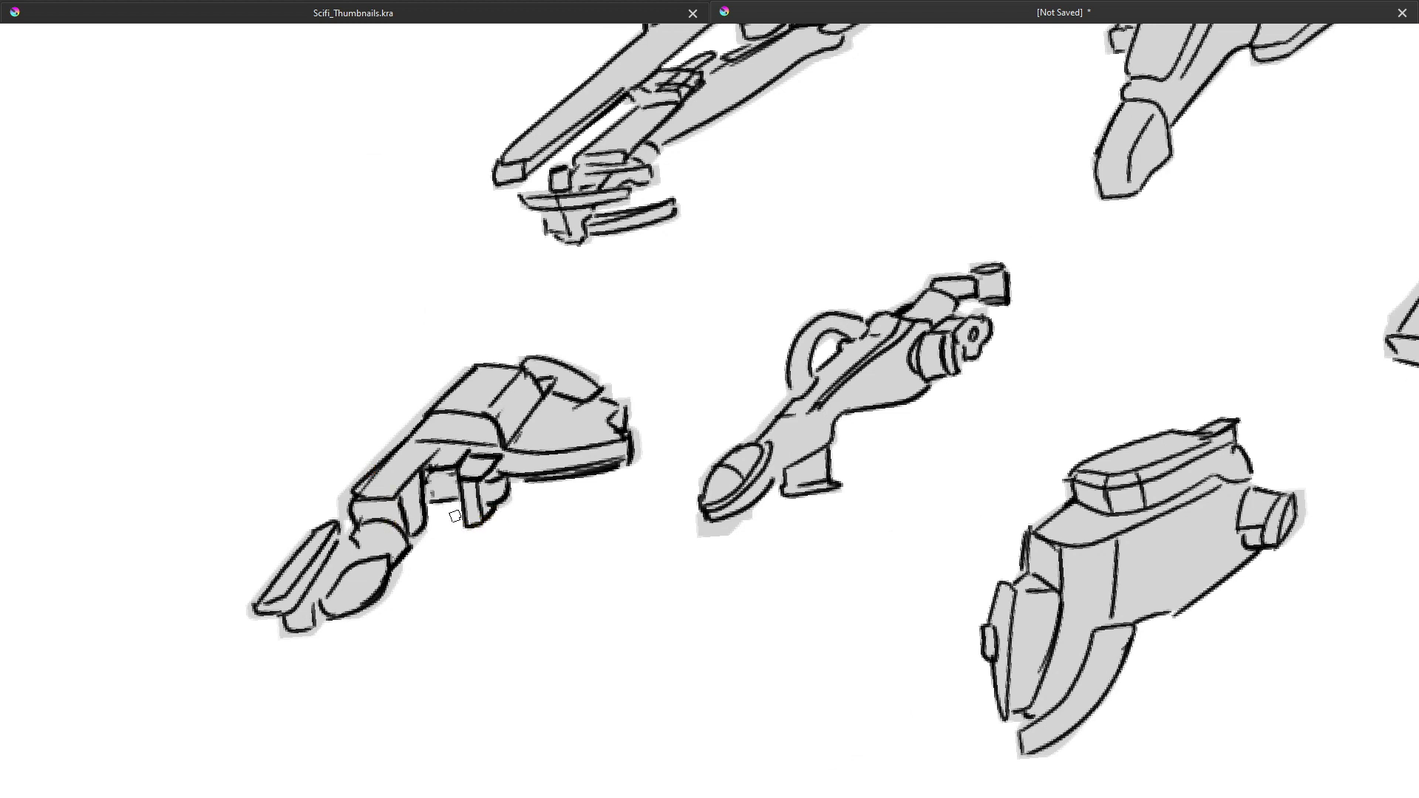
scroll(454, 505, down, 5)
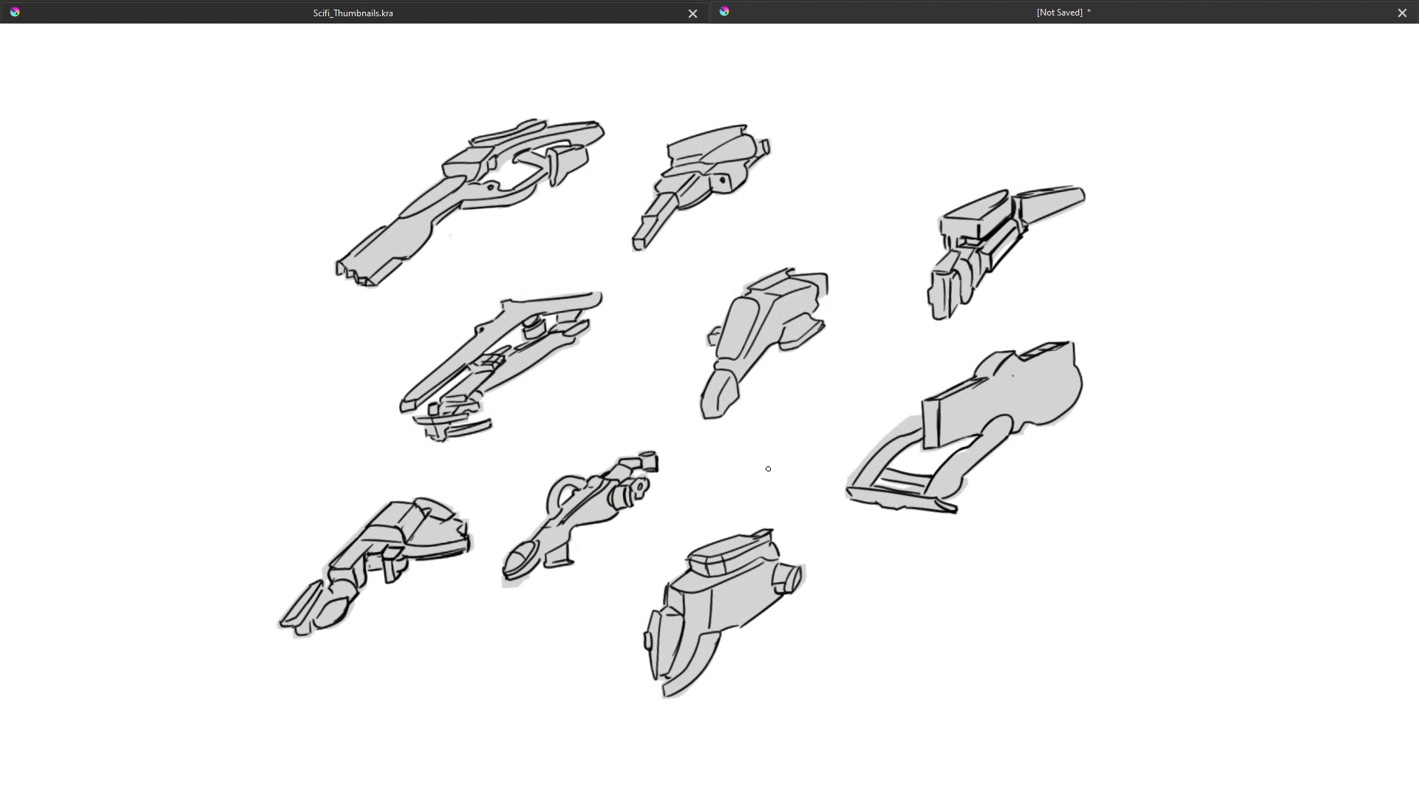
scroll(691, 431, up, 4)
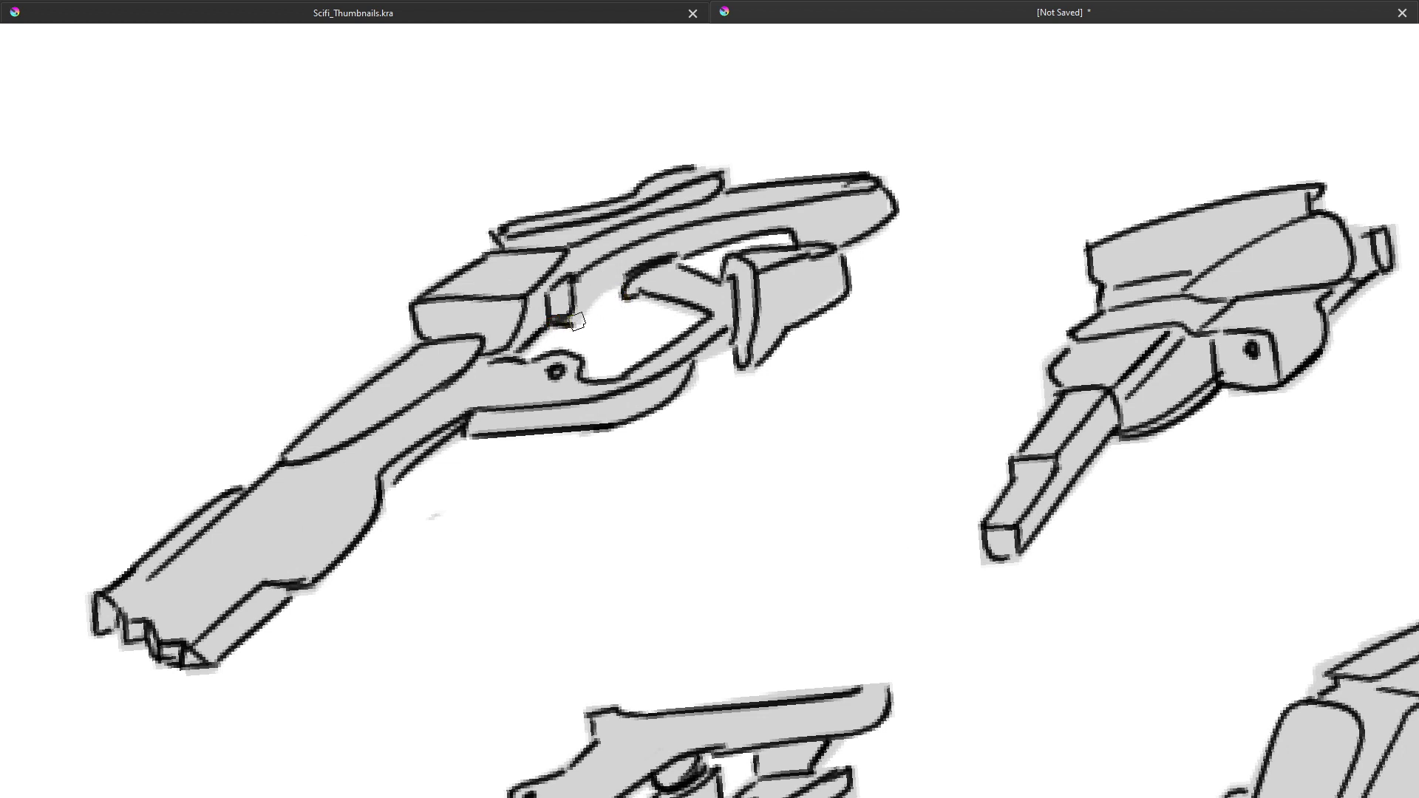
mouse_move(641, 296)
mouse_down()
mouse_move(704, 323)
mouse_move(681, 366)
mouse_up()
Add a curved collar at the upper-middle gun's barrel base and top edges to its side box
drag(941, 356, 639, 348)
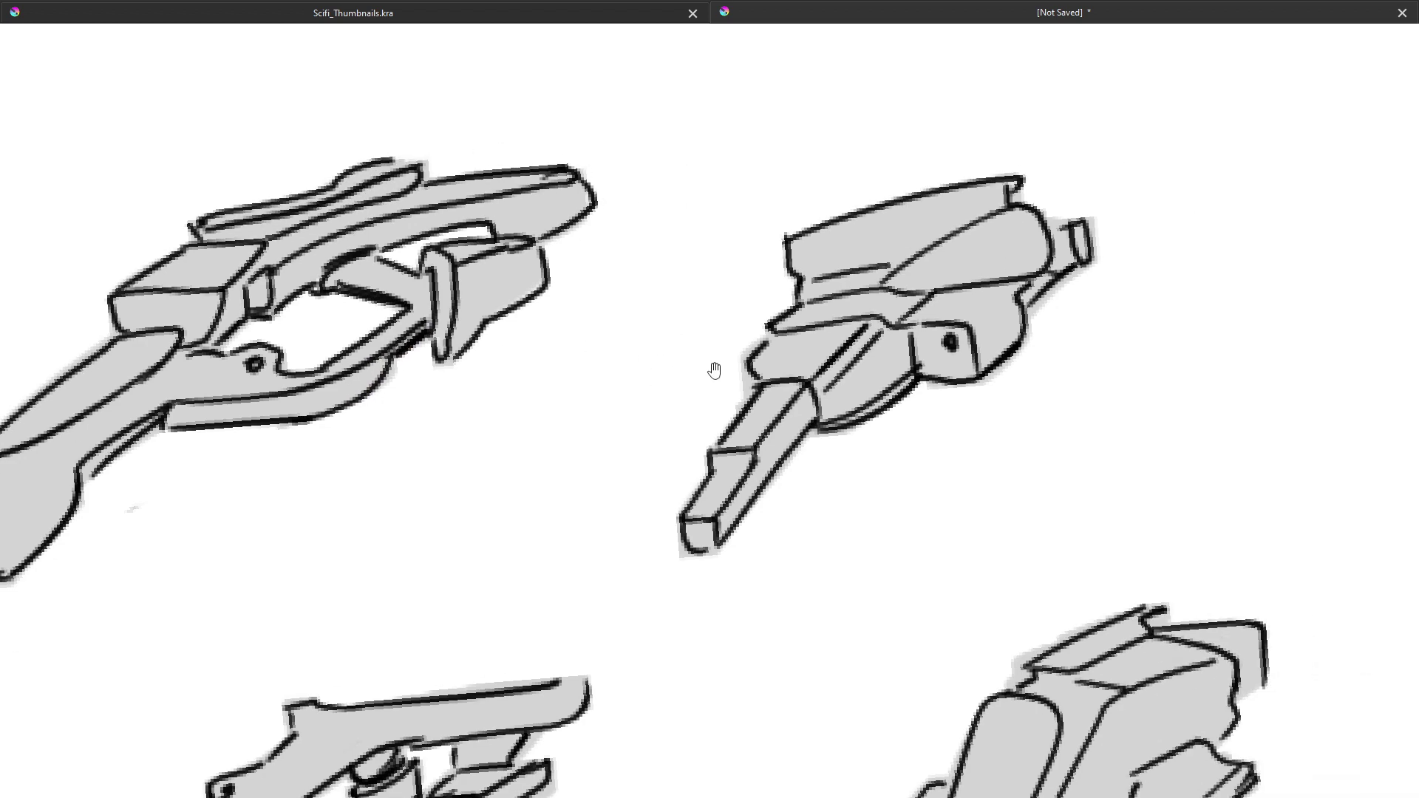
mouse_move(770, 333)
mouse_down()
mouse_move(716, 395)
mouse_move(552, 431)
mouse_move(677, 384)
mouse_move(839, 495)
mouse_move(839, 326)
mouse_up()
scroll(839, 342, up, 2)
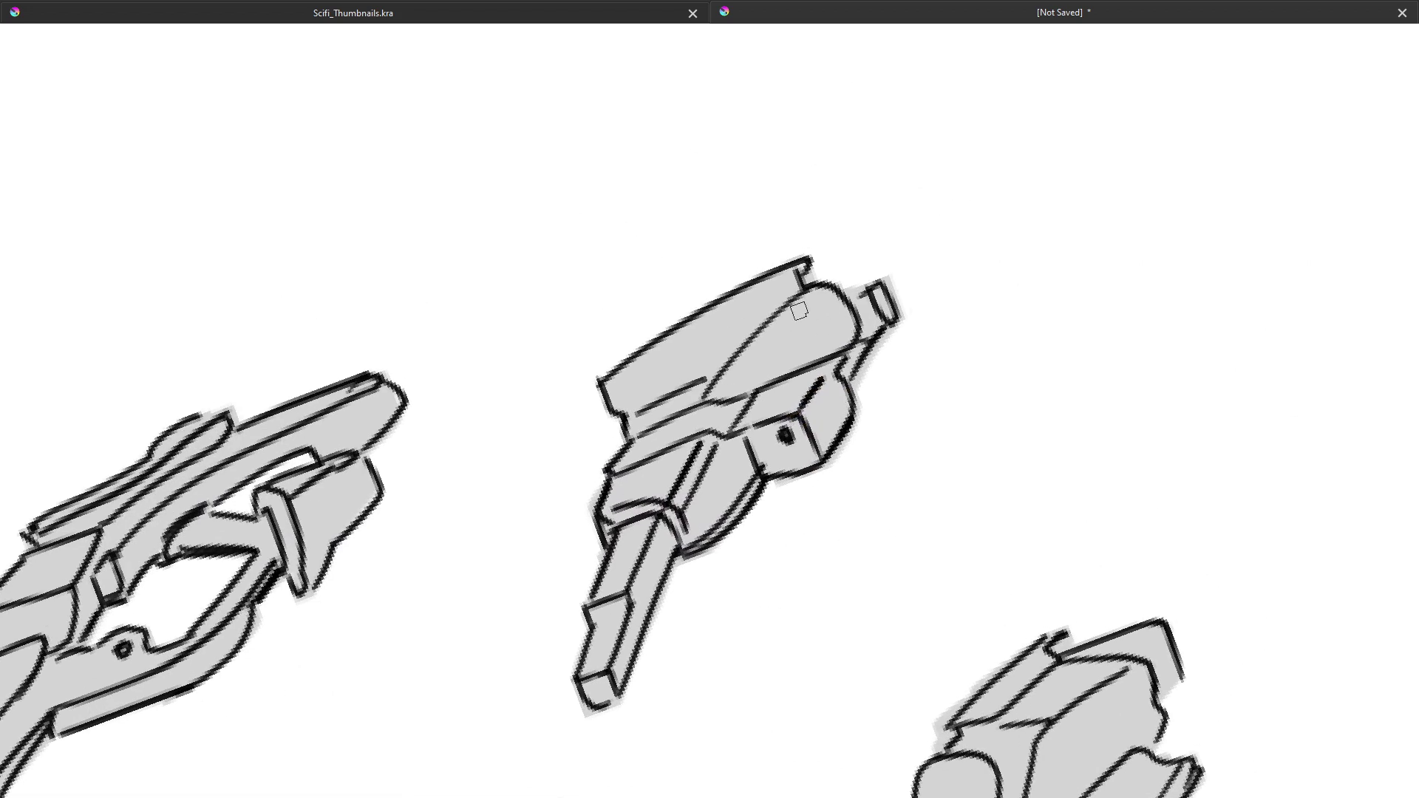
Divide the upper-middle gun's rounded rear housing with curved segment lines
mouse_move(745, 342)
mouse_down()
mouse_move(785, 335)
mouse_move(799, 364)
mouse_move(760, 380)
mouse_up()
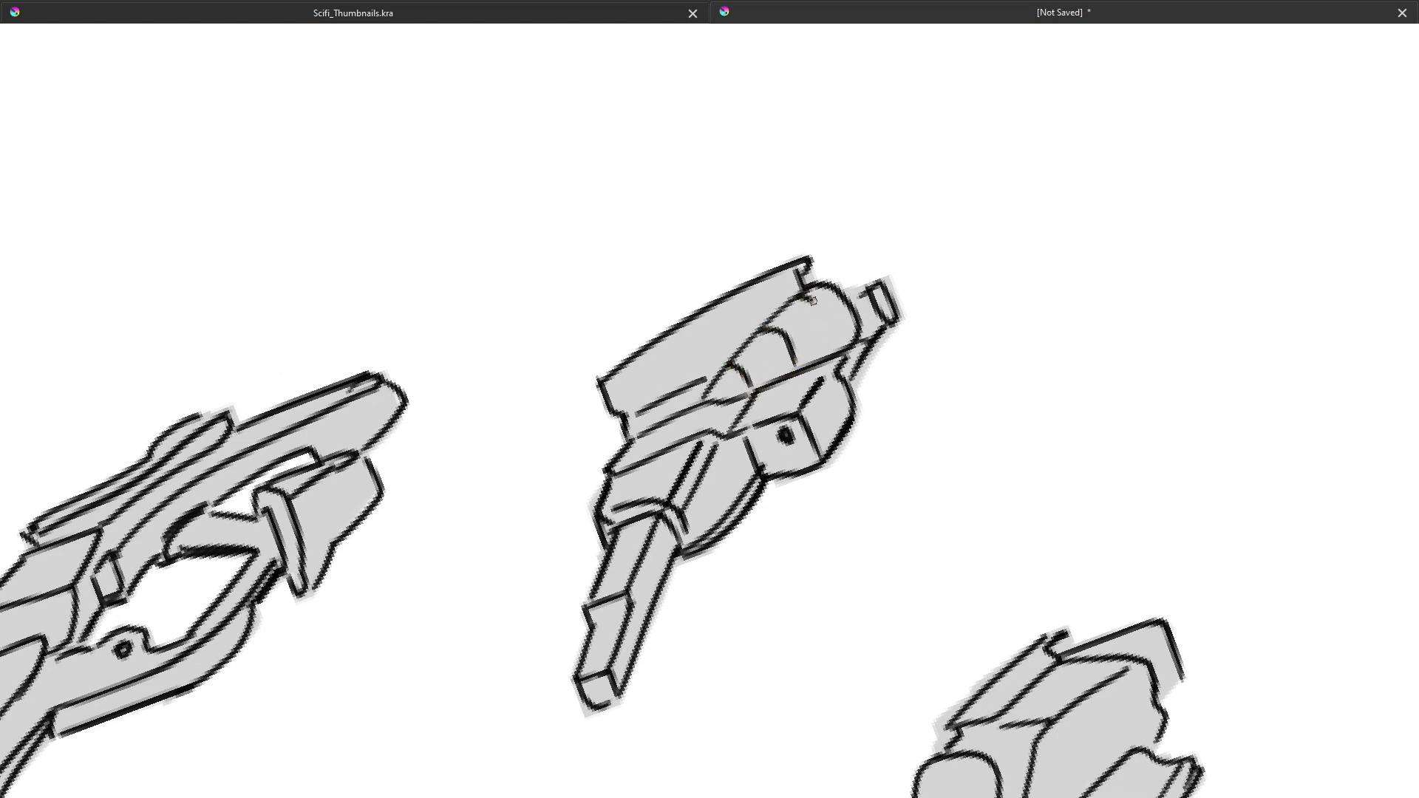
drag(839, 336, 799, 295)
drag(786, 350, 795, 373)
drag(713, 397, 751, 390)
drag(803, 340, 790, 387)
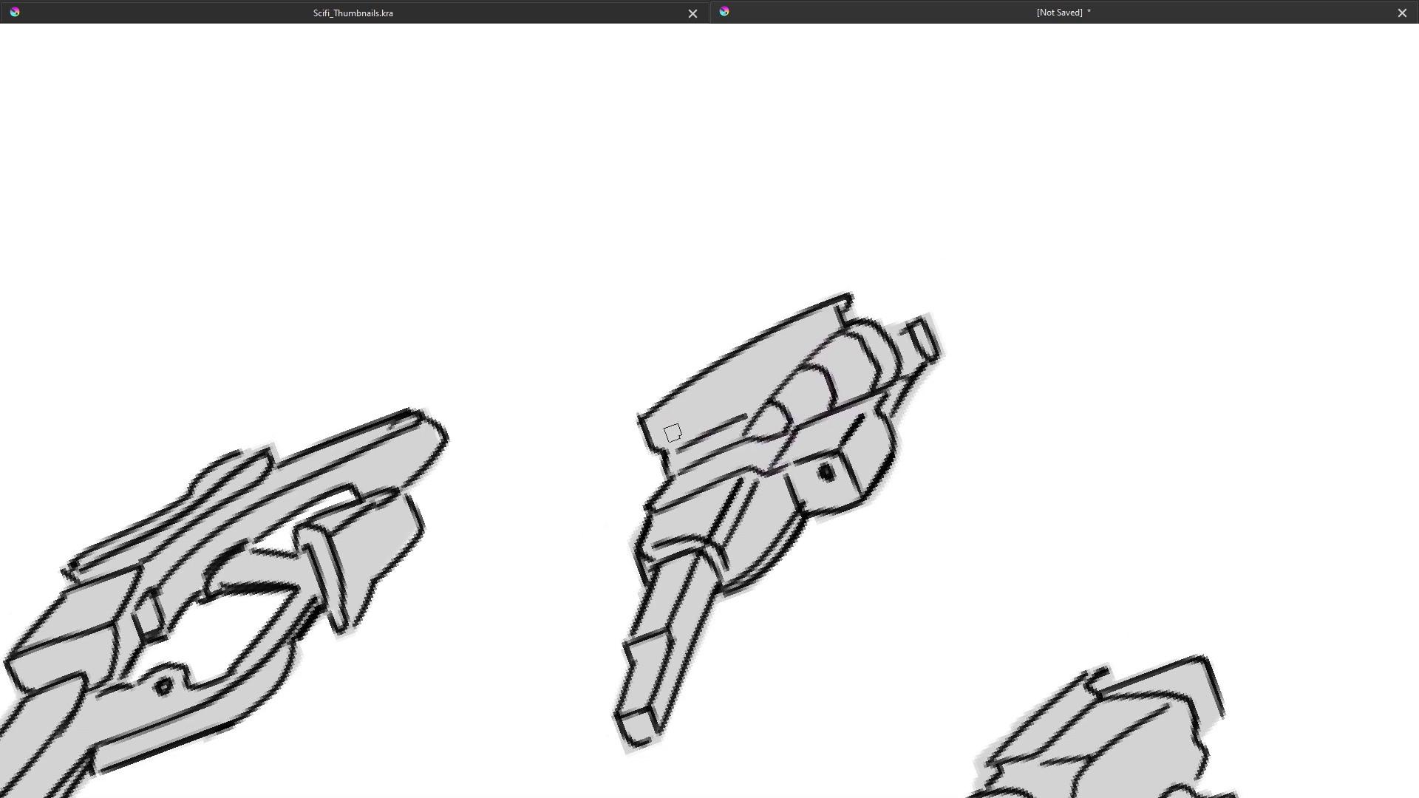
drag(897, 375, 800, 490)
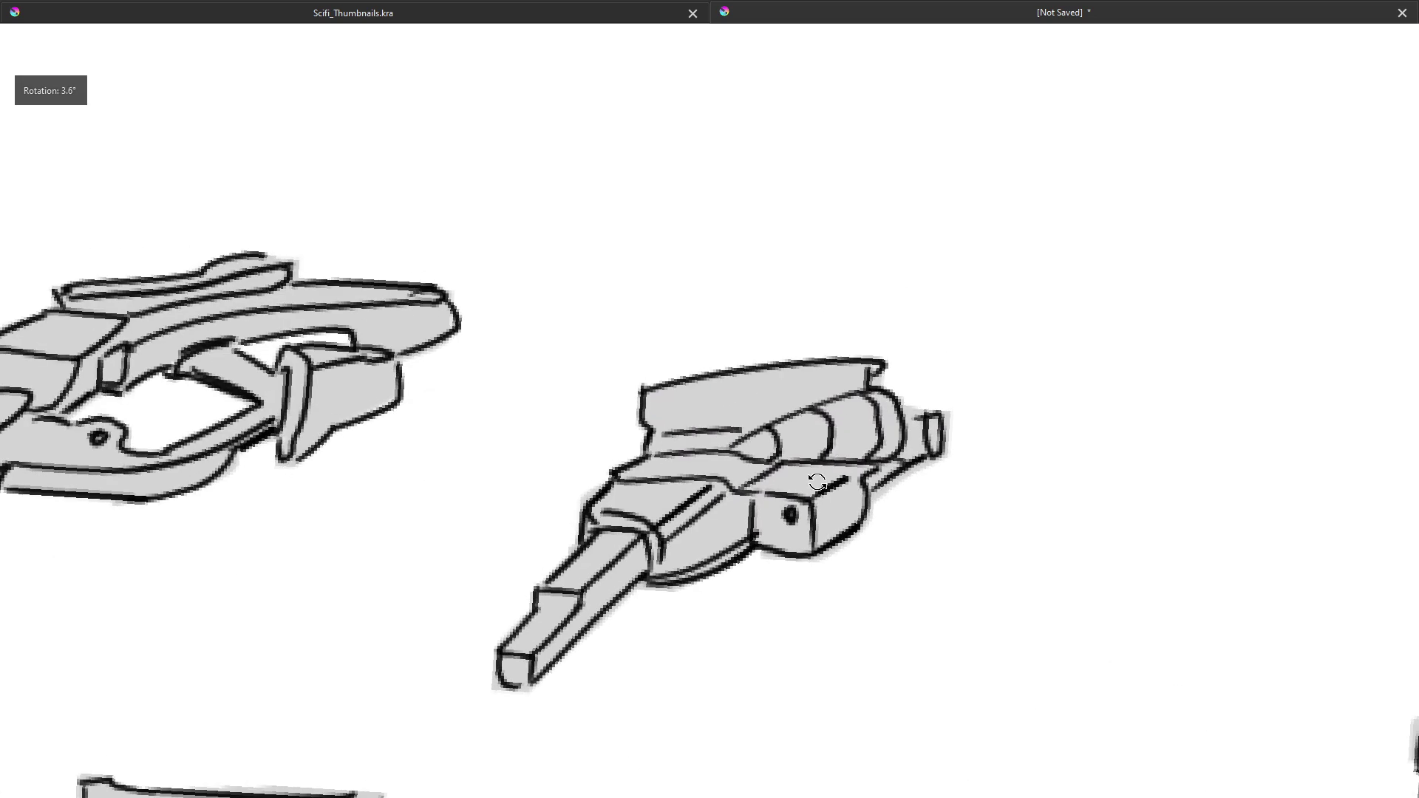
mouse_move(579, 440)
mouse_down()
mouse_move(692, 396)
mouse_move(705, 409)
mouse_move(740, 402)
mouse_move(847, 343)
mouse_up()
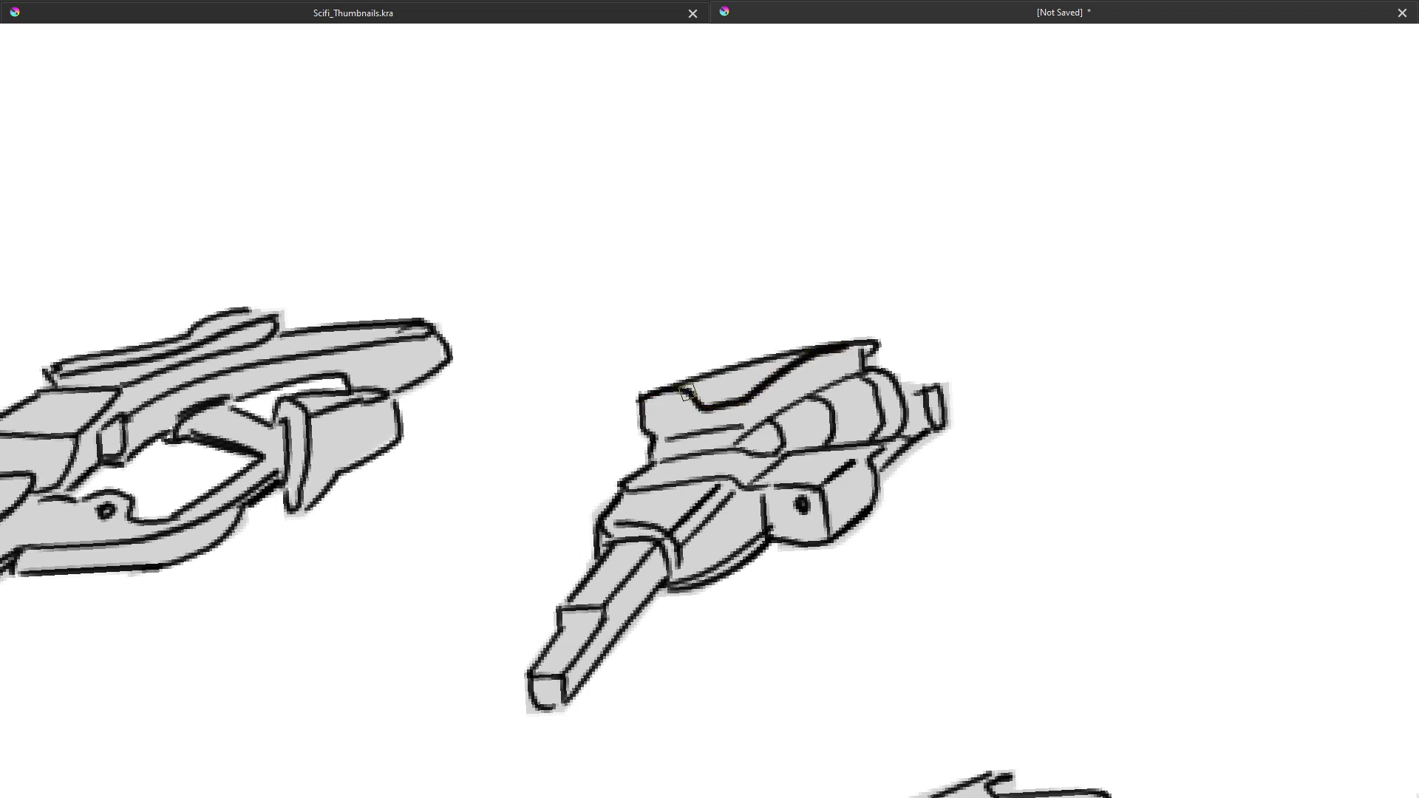
mouse_move(684, 392)
mouse_down()
mouse_move(737, 374)
mouse_move(741, 389)
mouse_up()
key(ctrl+z)
key(ctrl+z)
Bring the whole thumbnail sheet into view, restore the hidden interface panels and reset the canvas rotation to 0°
drag(658, 502, 729, 353)
scroll(731, 347, down, 4)
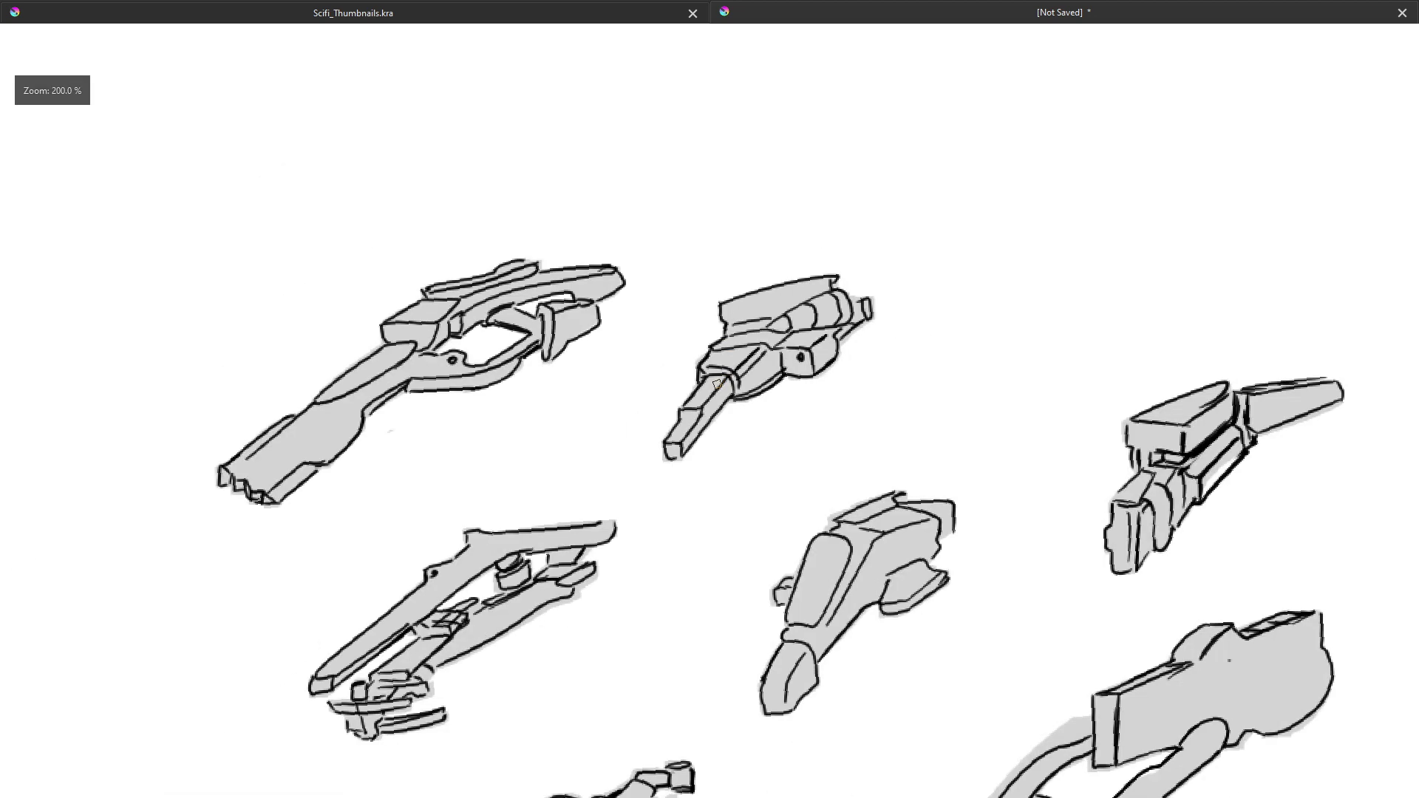
drag(744, 618, 696, 450)
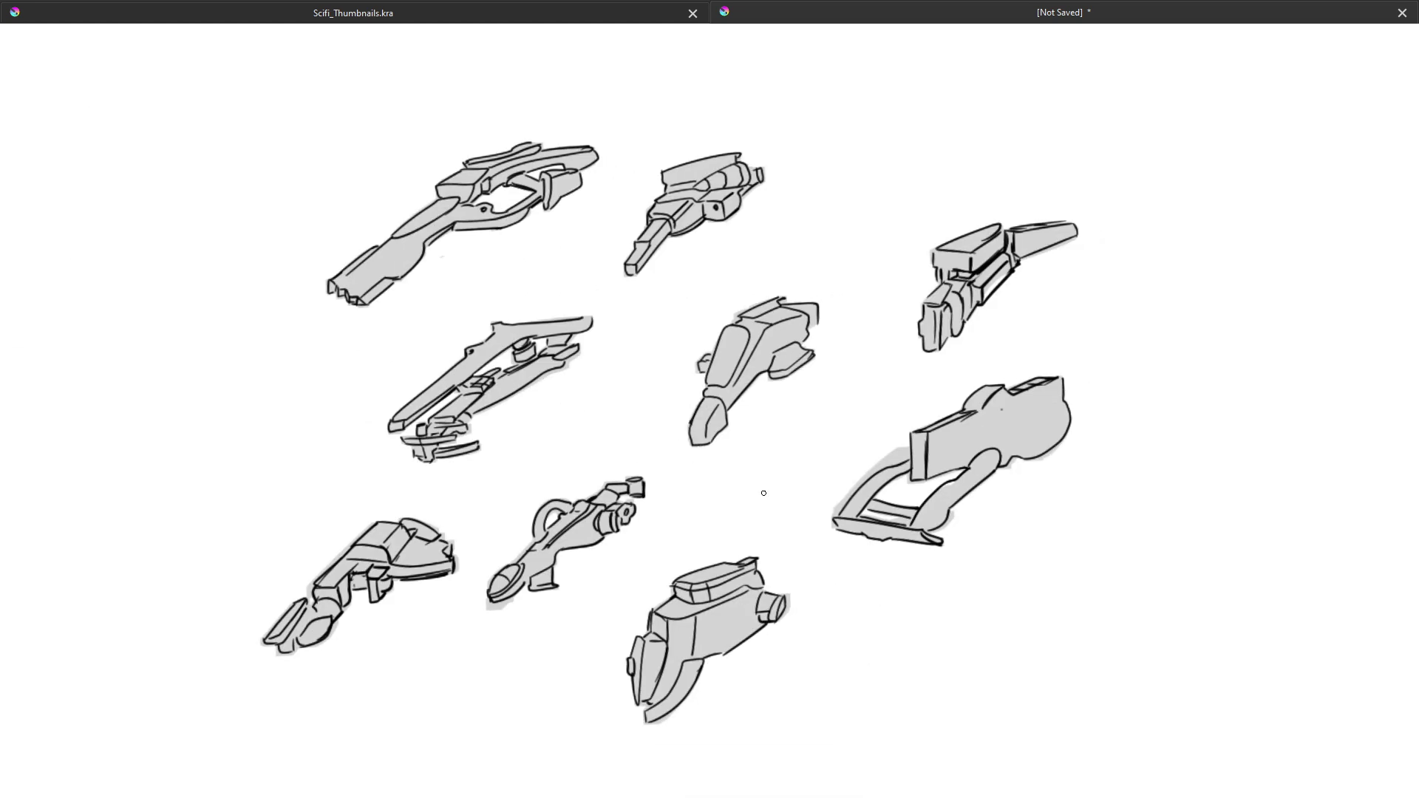
drag(761, 497, 722, 499)
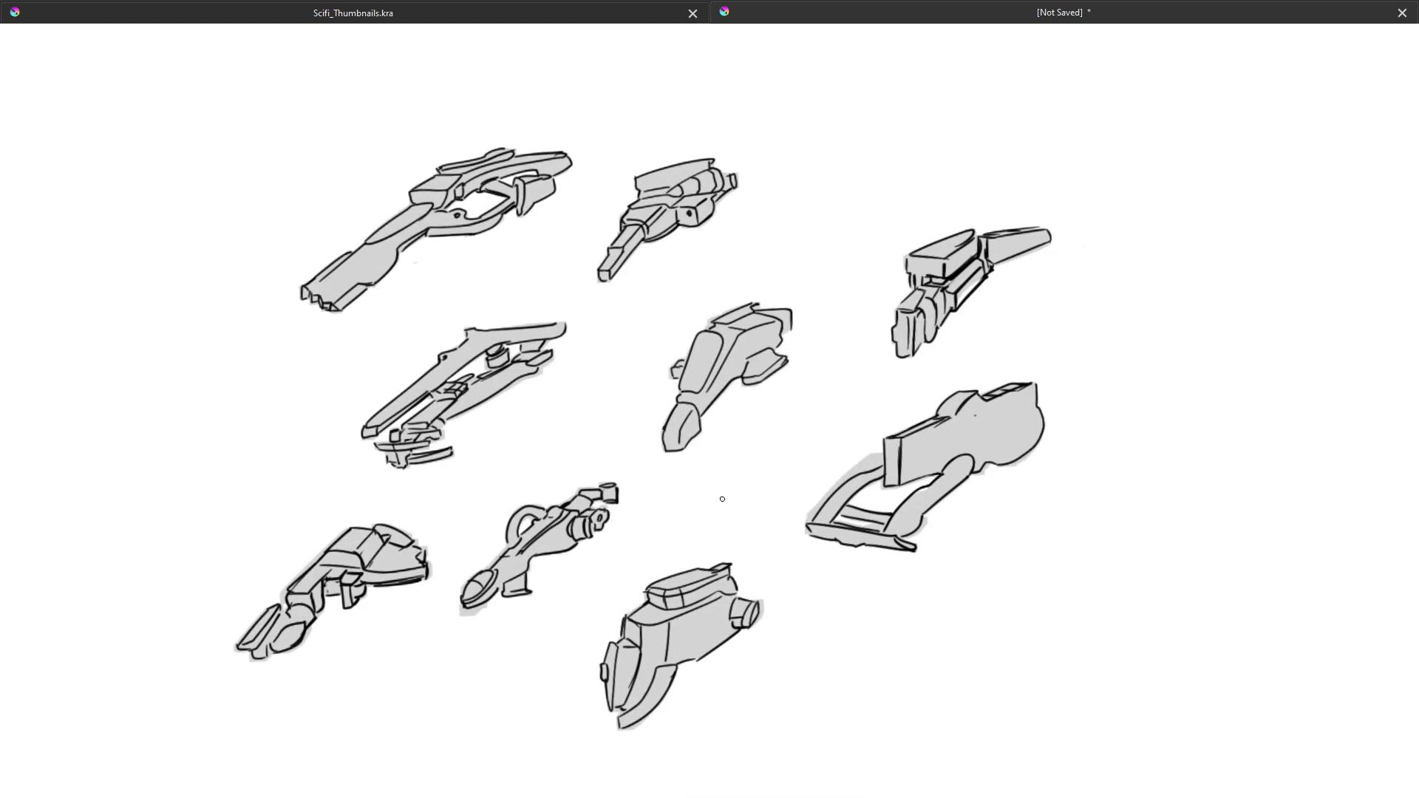
key(Tab)
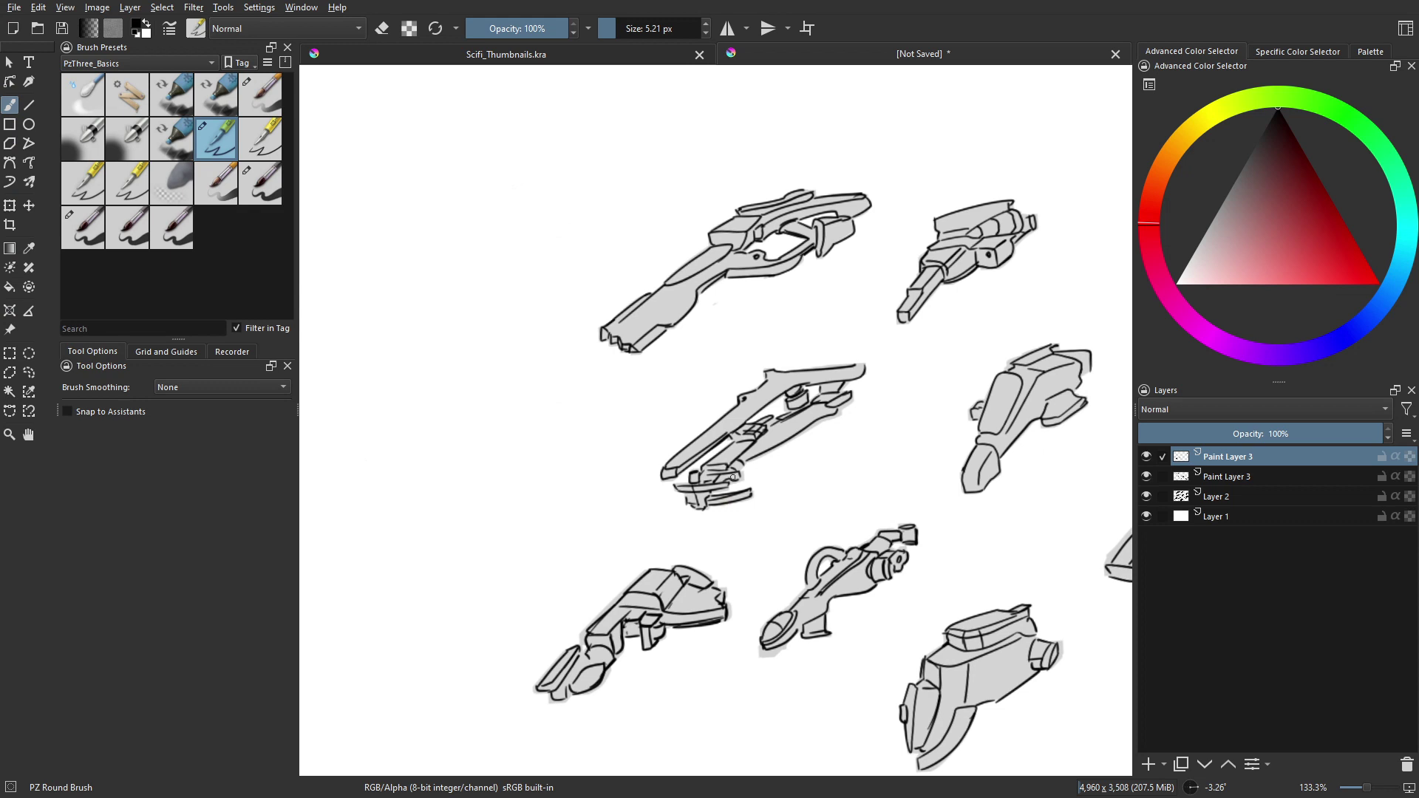
drag(734, 477, 684, 478)
key(5)
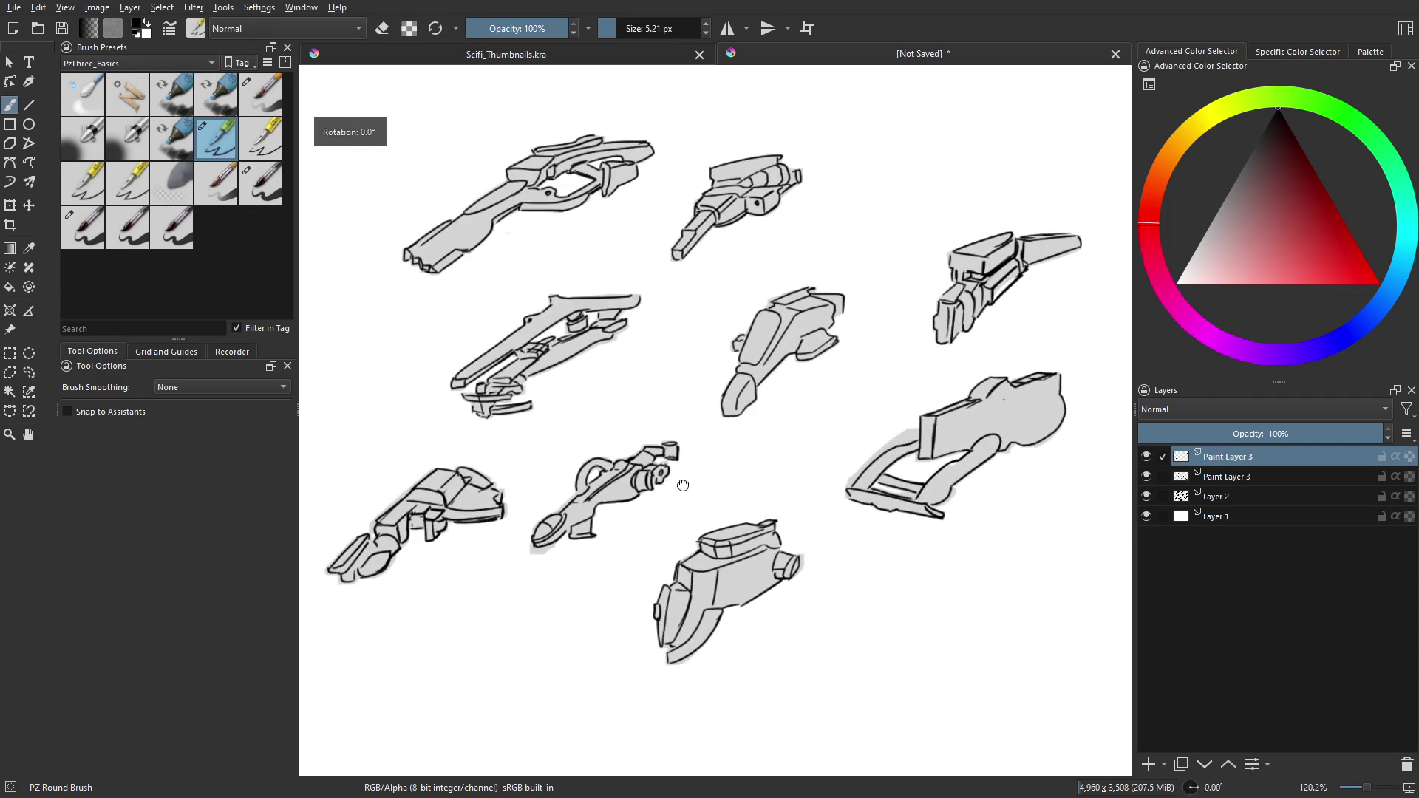